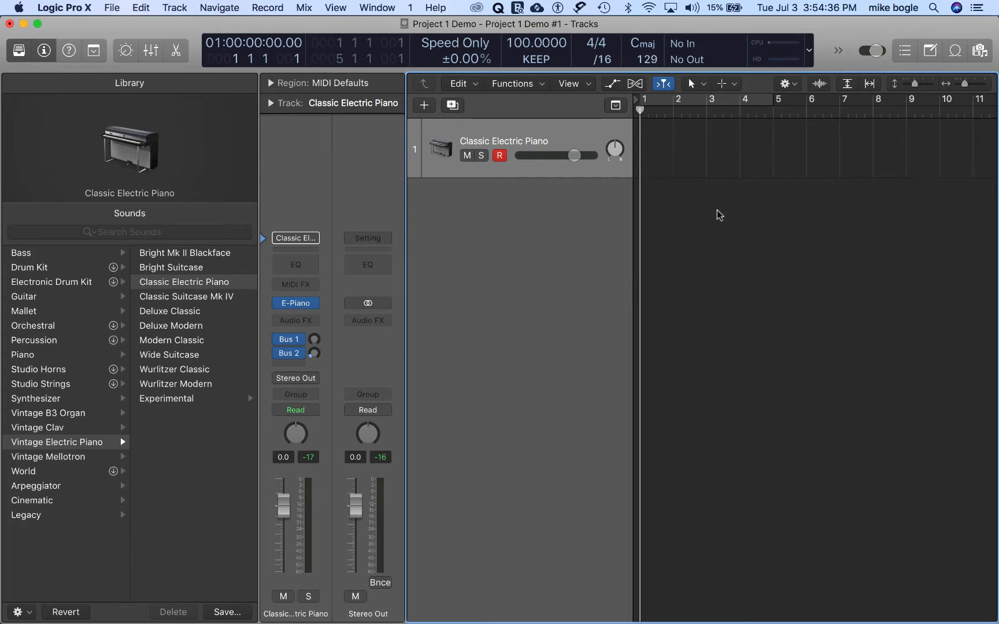
Step: Open the loop browser, replace the Bass filter with All Drums and search for "funk"
click(955, 52)
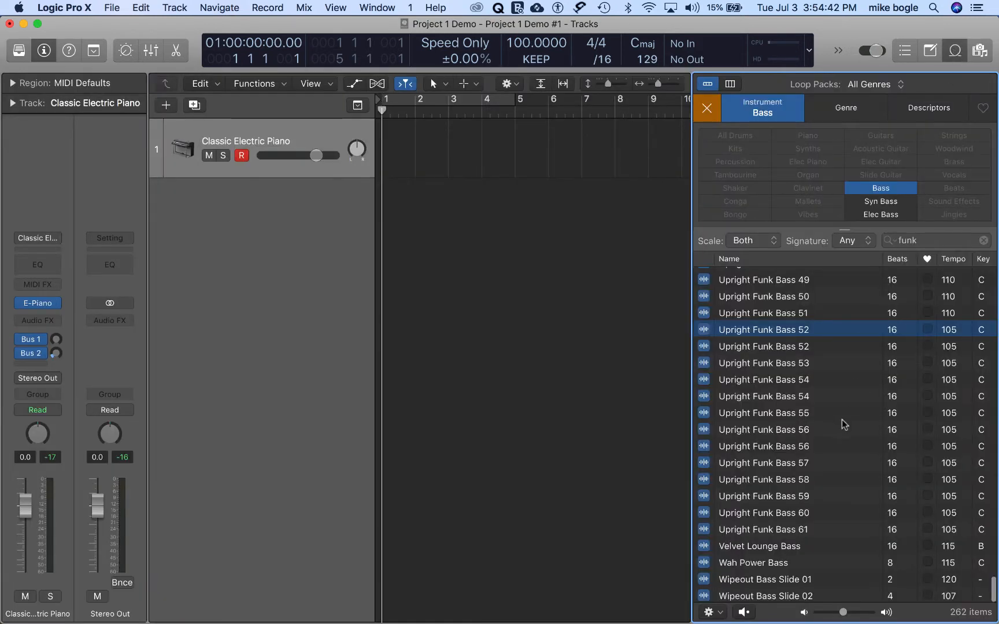
scroll(844, 425, up, 2)
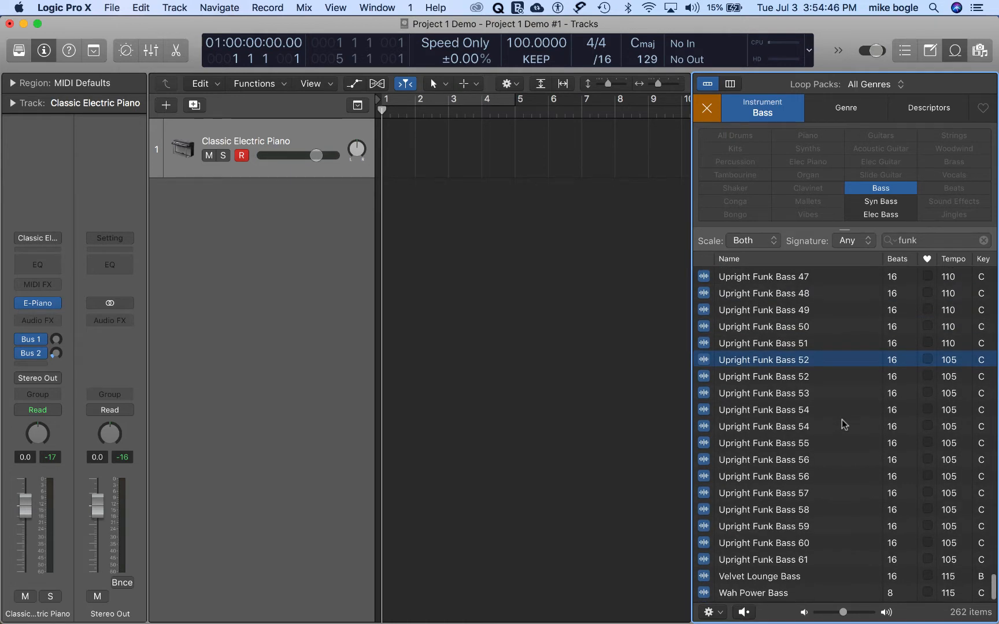
click(714, 111)
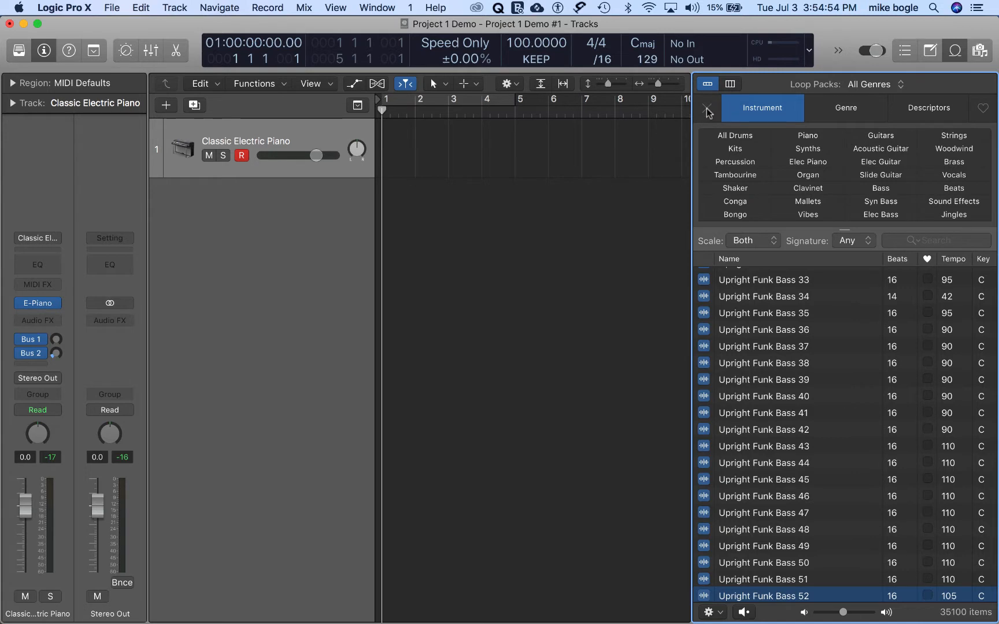
click(735, 136)
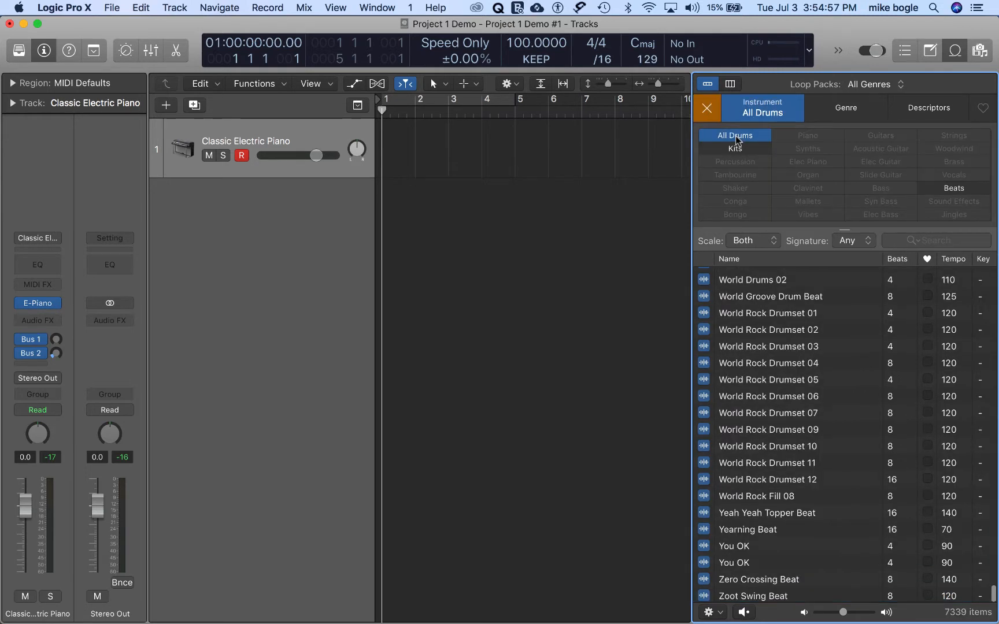
click(897, 238)
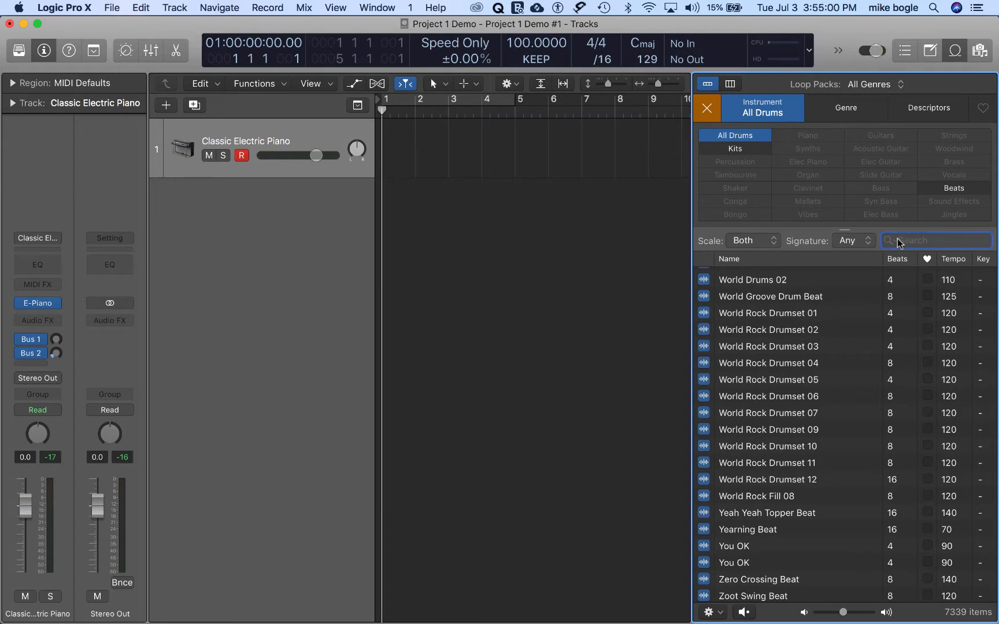
text(funk)
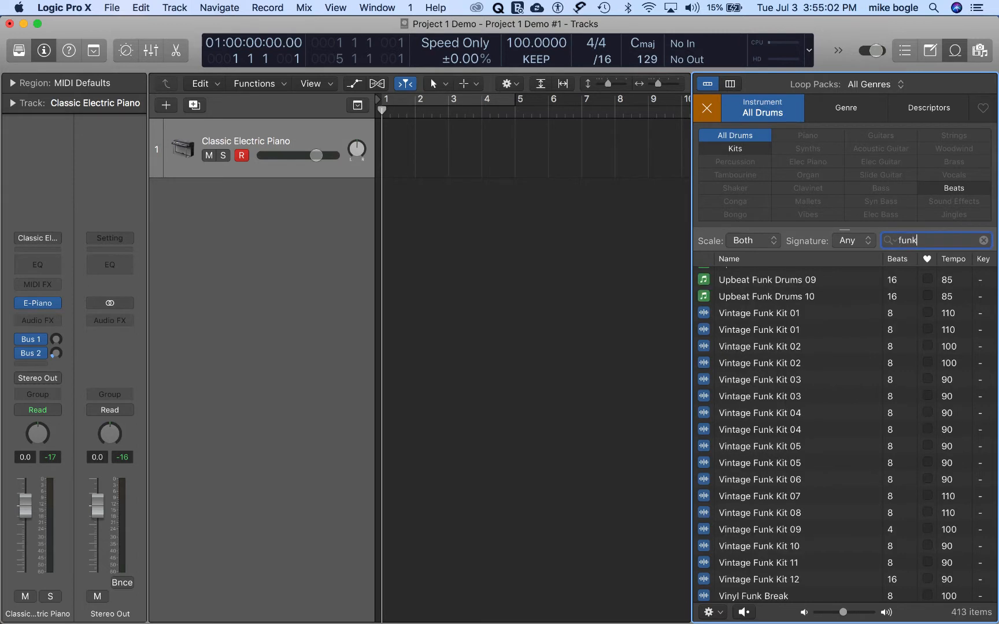
Step: Browse the funk drum loops and preview Simple Funk Drums 01 and Upbeat Funk Drums 08
scroll(836, 399, up, 3)
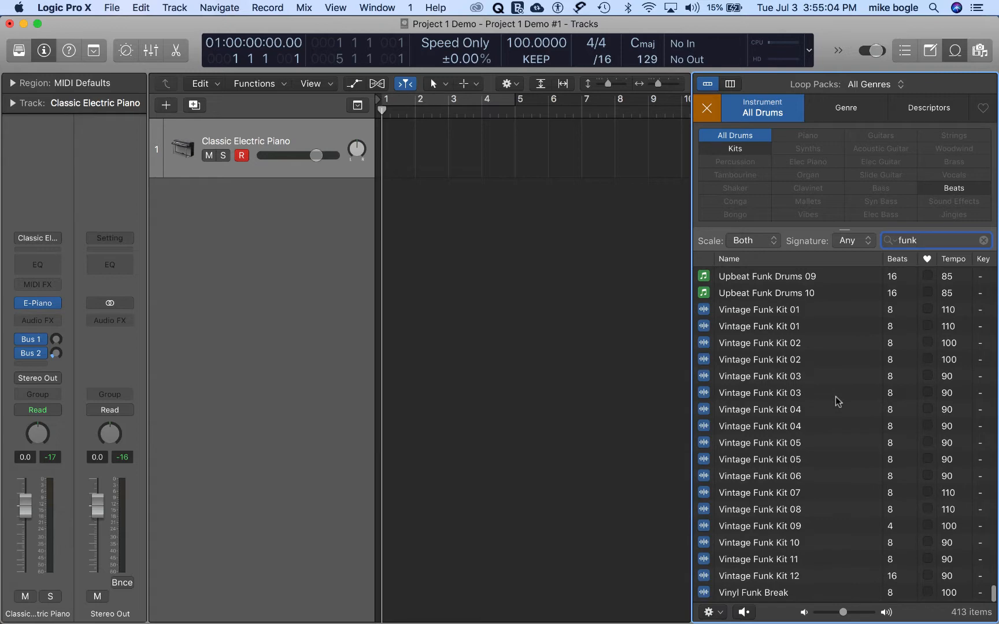
scroll(835, 396, up, 10)
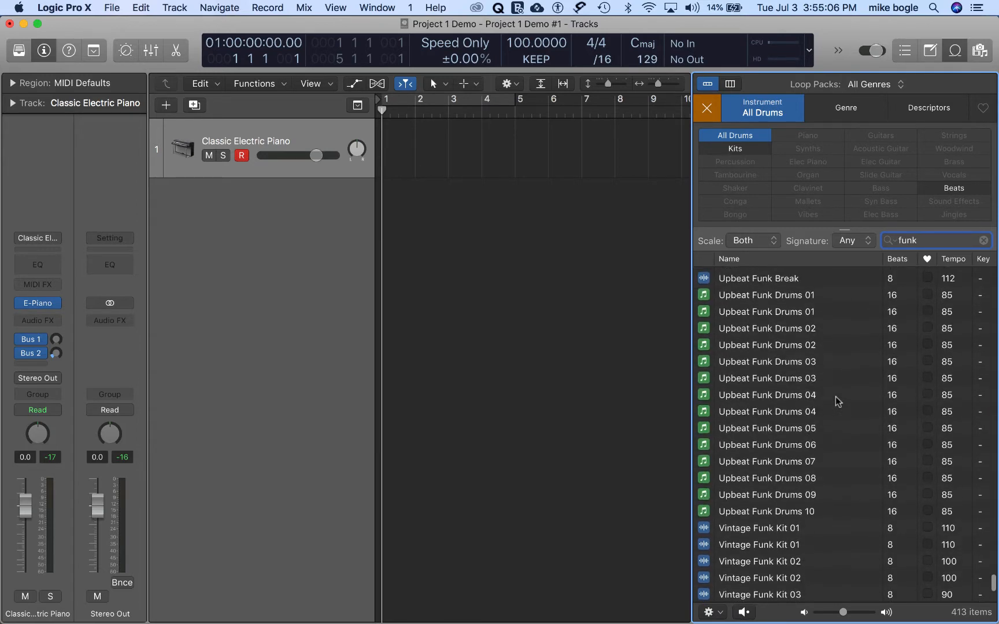
scroll(834, 396, up, 3)
scroll(835, 396, up, 3)
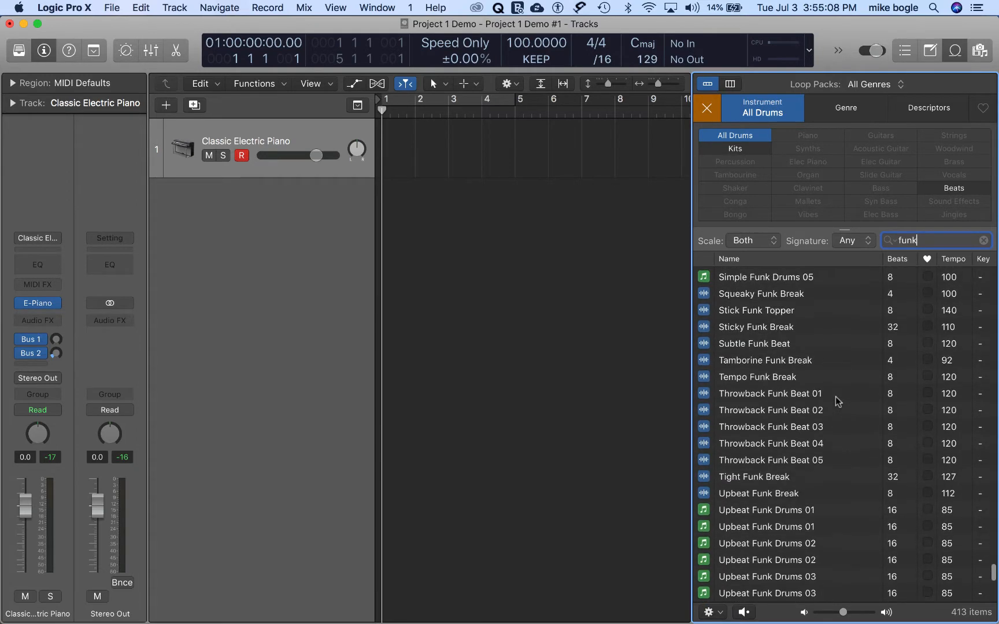
scroll(834, 396, up, 5)
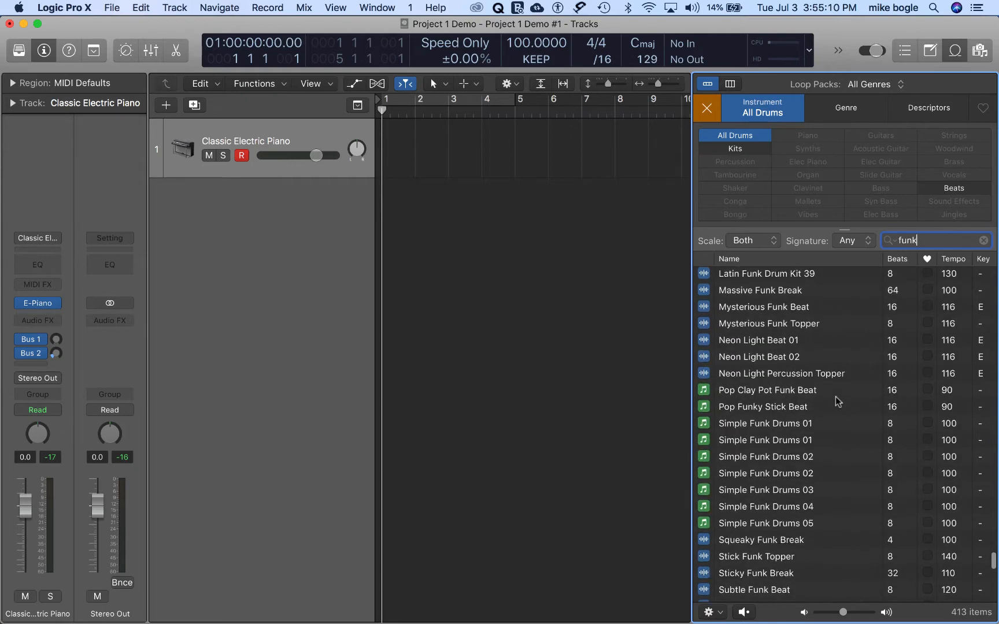
scroll(835, 396, down, 2)
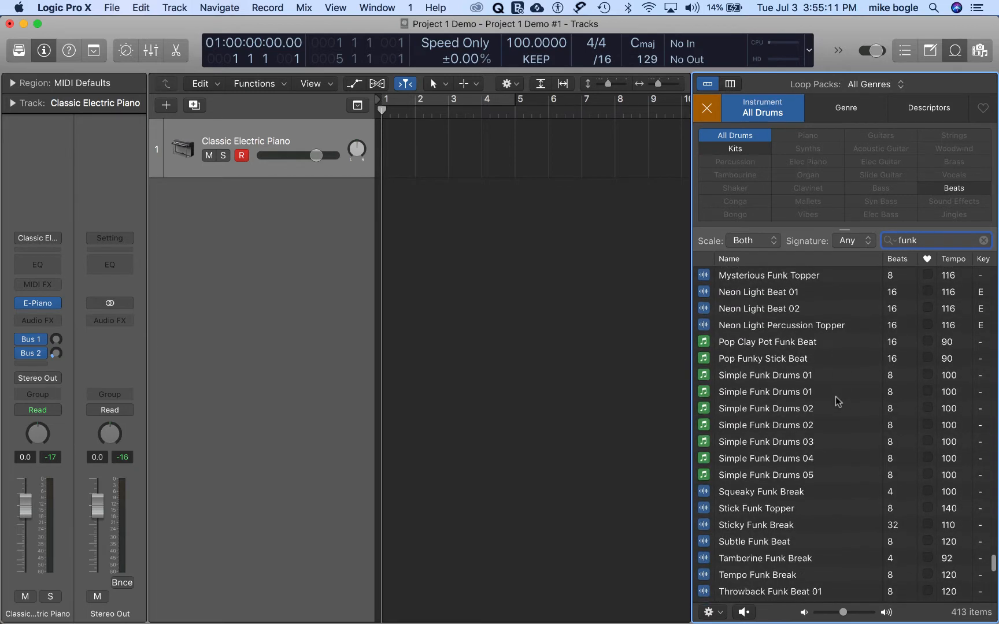
click(733, 376)
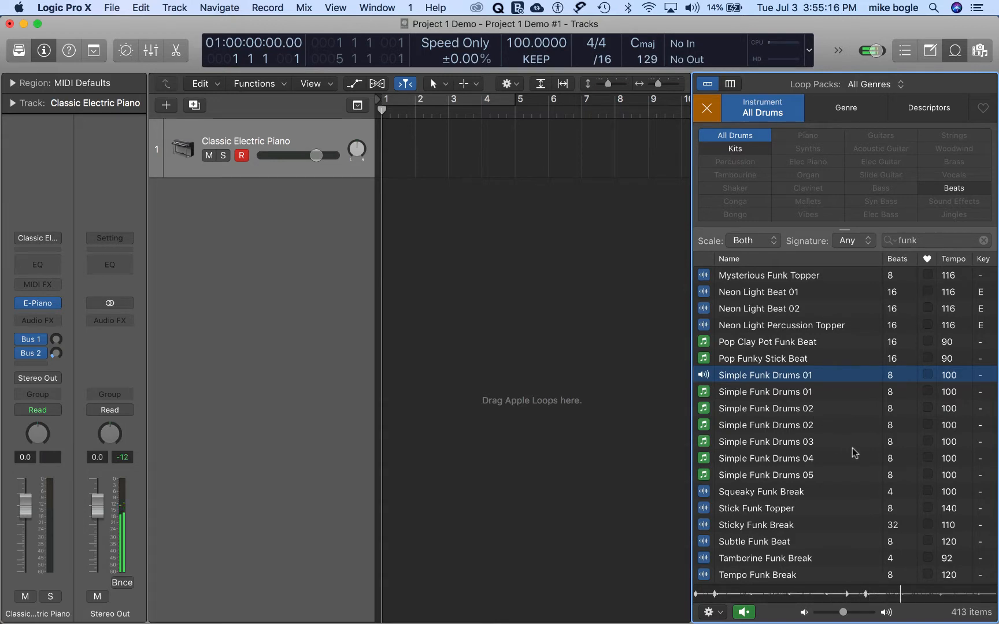
scroll(854, 453, down, 10)
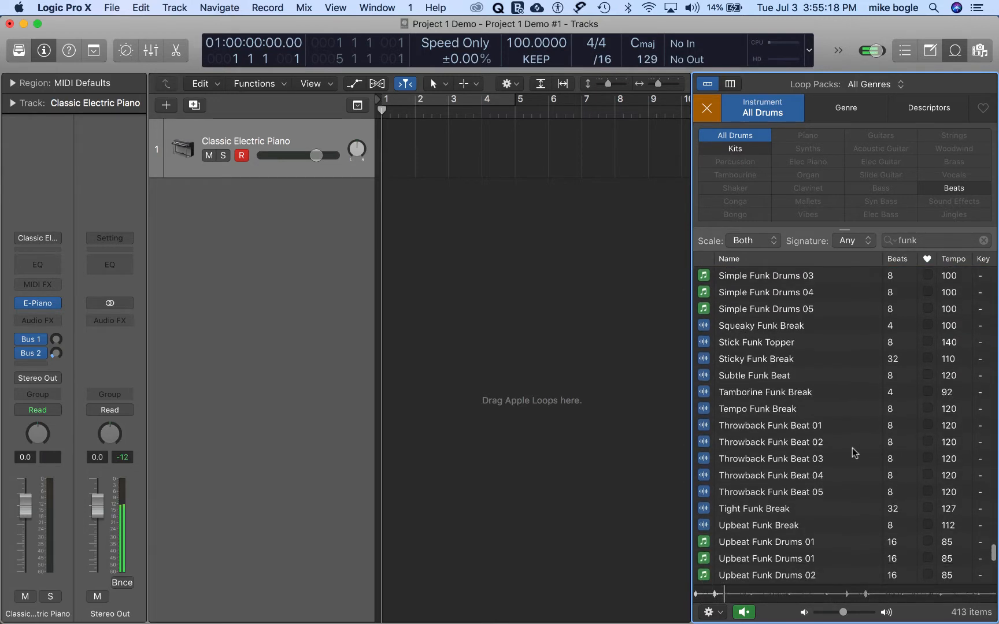
scroll(855, 453, down, 7)
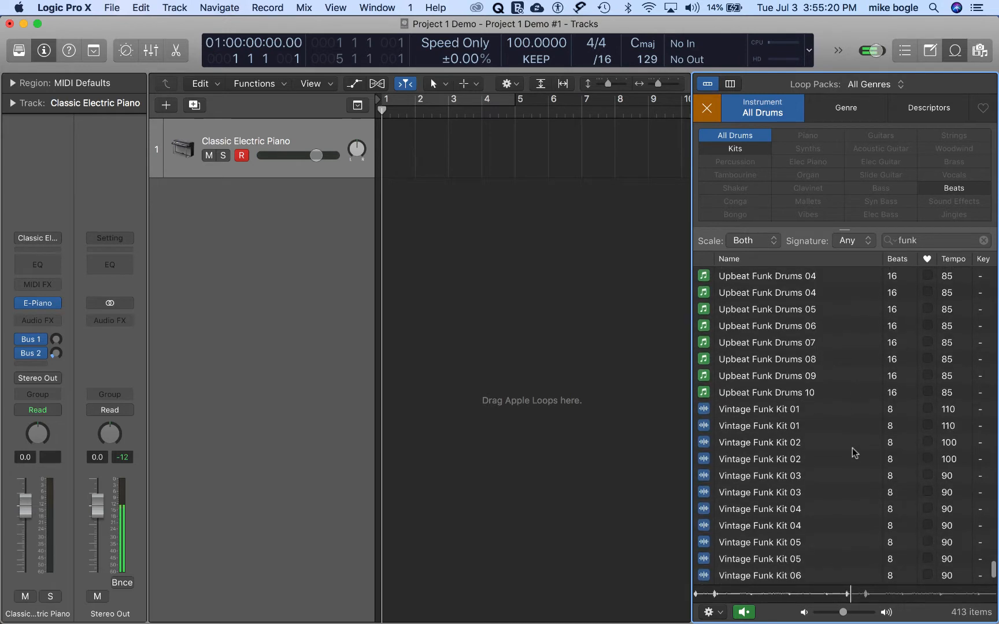
scroll(854, 452, down, 2)
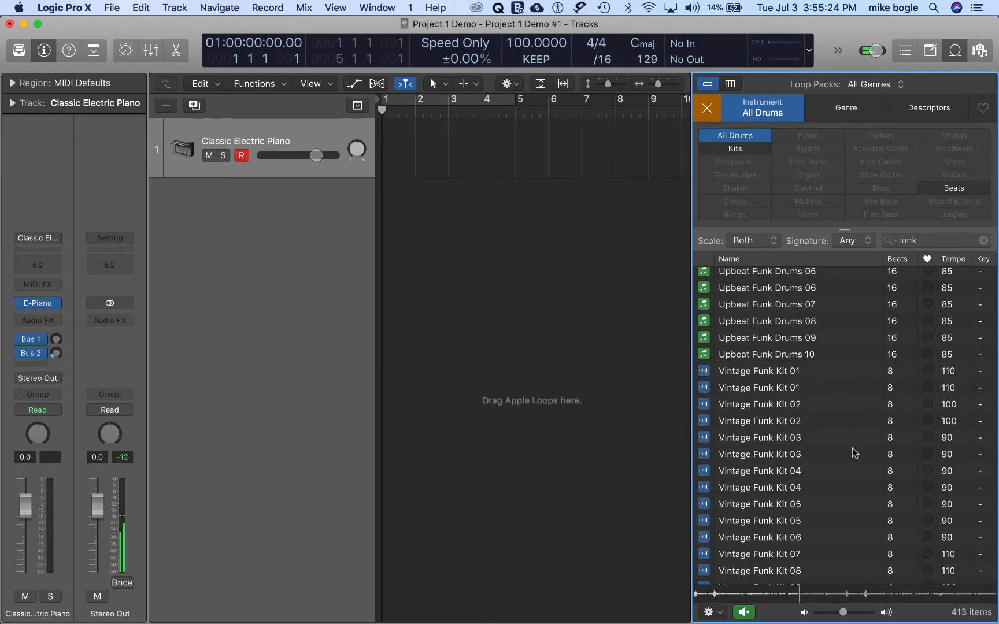
click(703, 323)
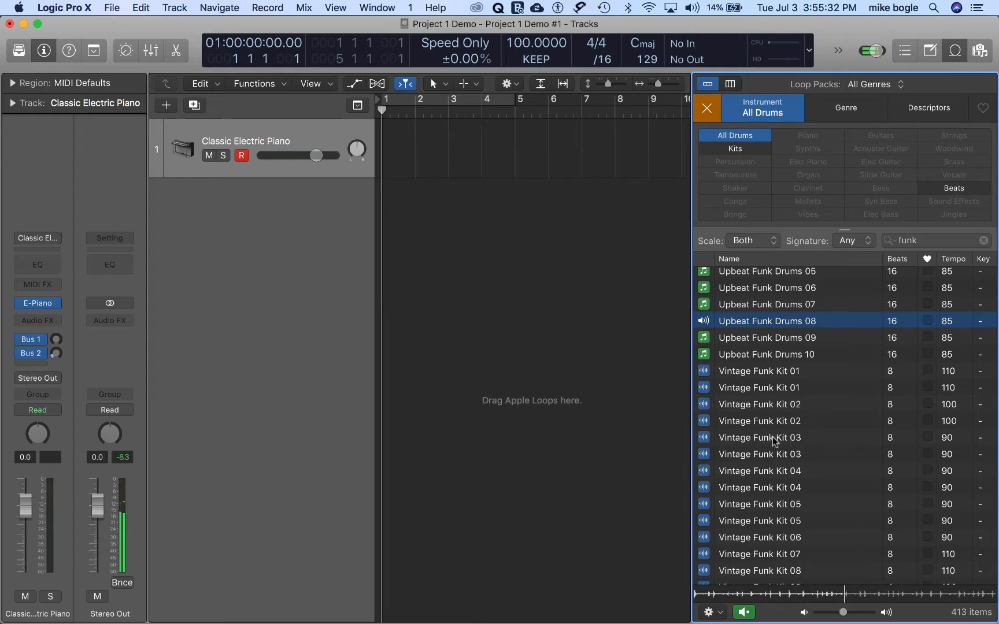
Step: Preview the first Vintage Funk Kit 03 loop and place it on a new track at bar 1, with a copy at bar 3
click(704, 438)
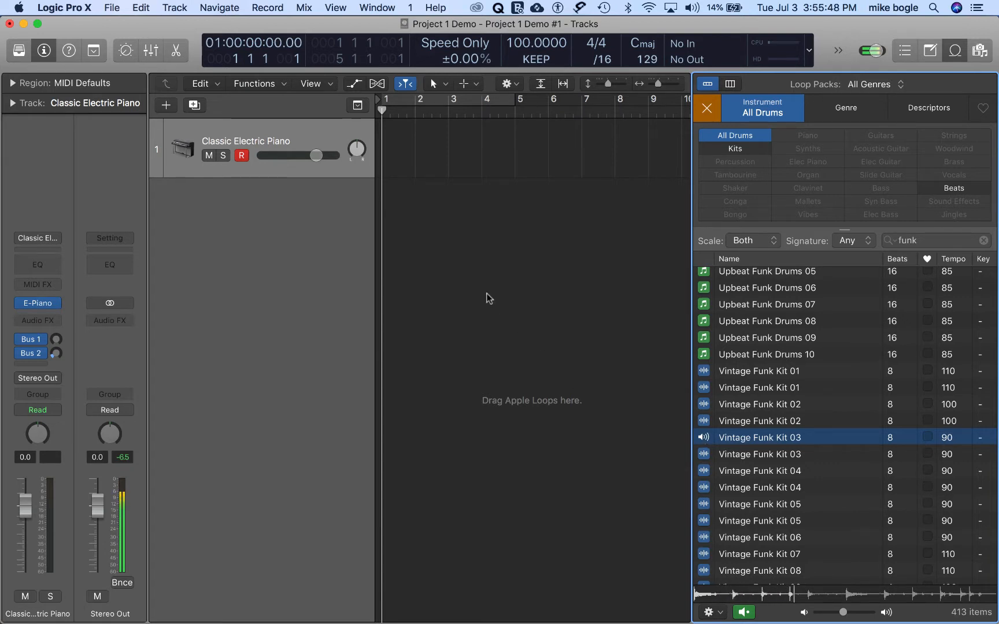
drag(489, 298, 382, 204)
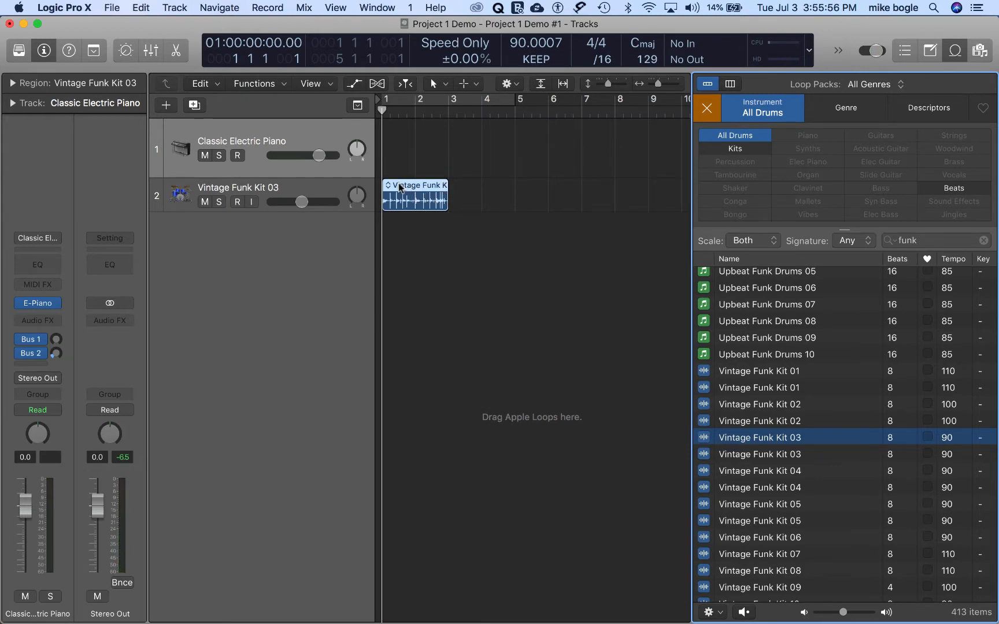
drag(399, 186, 469, 189)
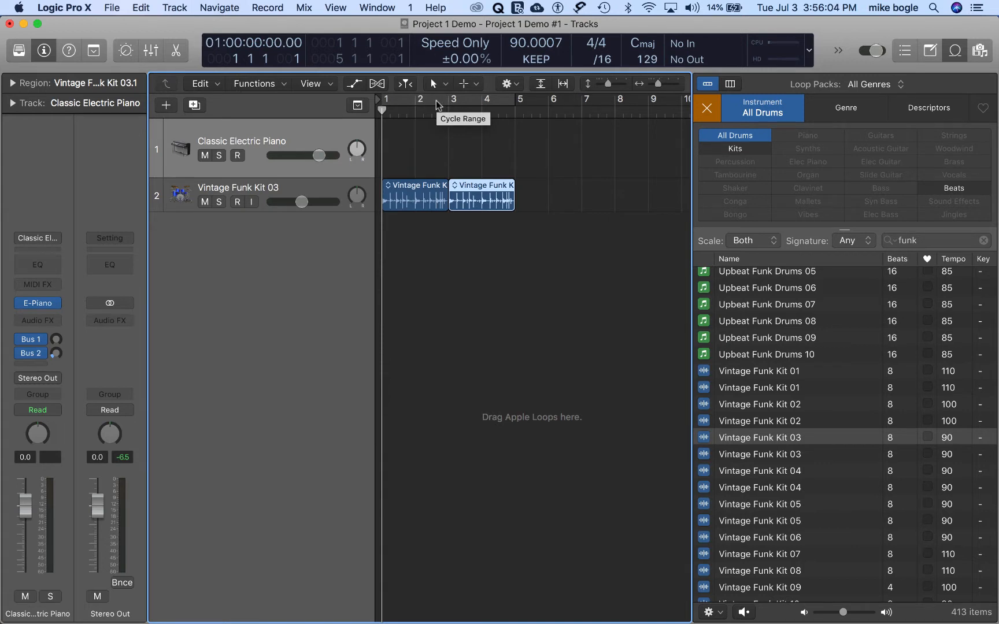
Step: Turn on the cycle range over bars 1 to 4 and start playback of the drum loops
click(436, 103)
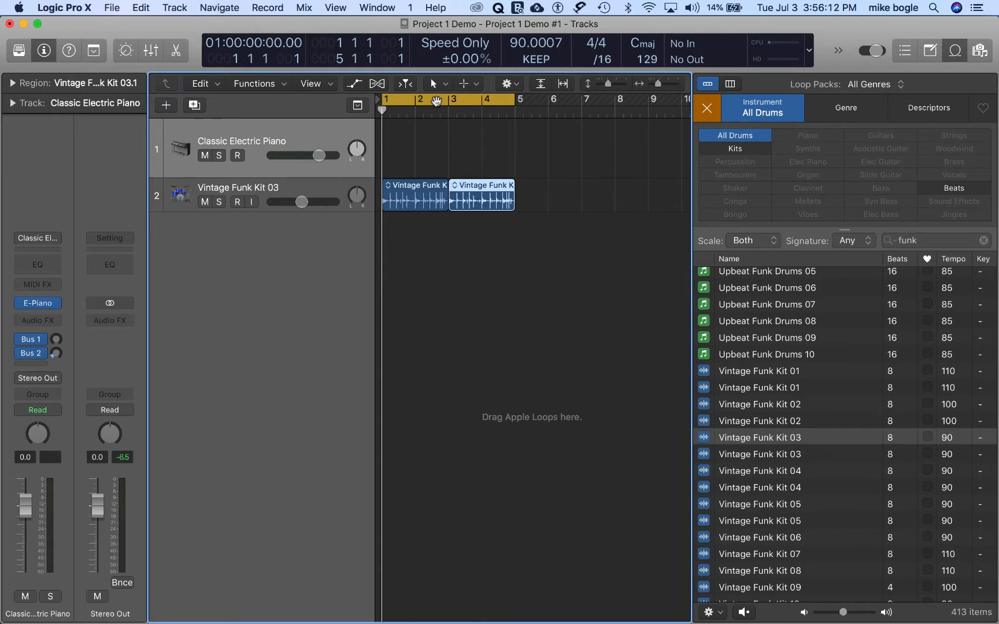
key(space)
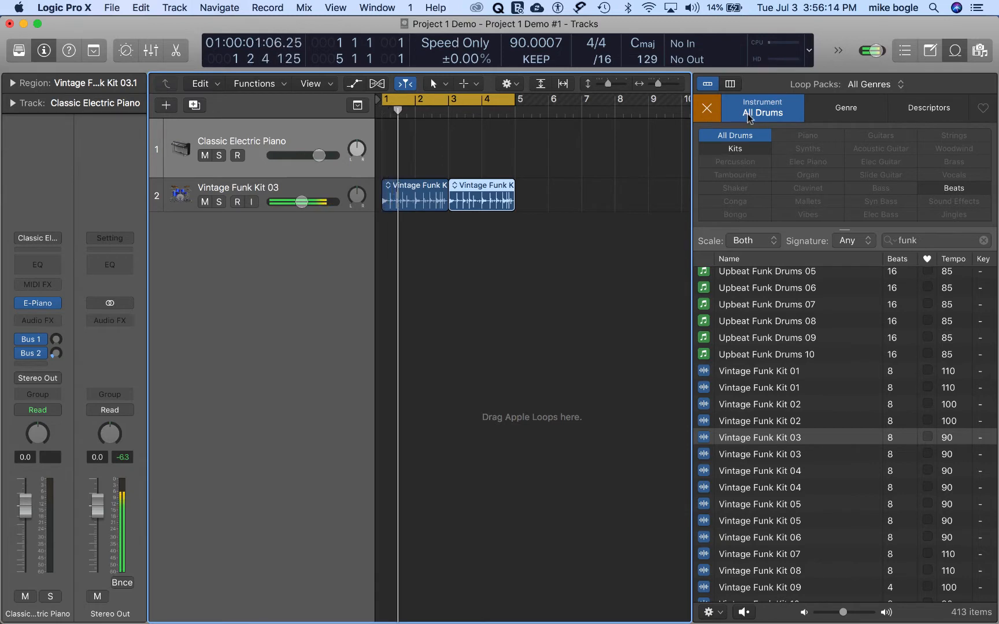
Step: Clear the drum filter in the loop browser, filter by Bass and search for "funk"
click(710, 112)
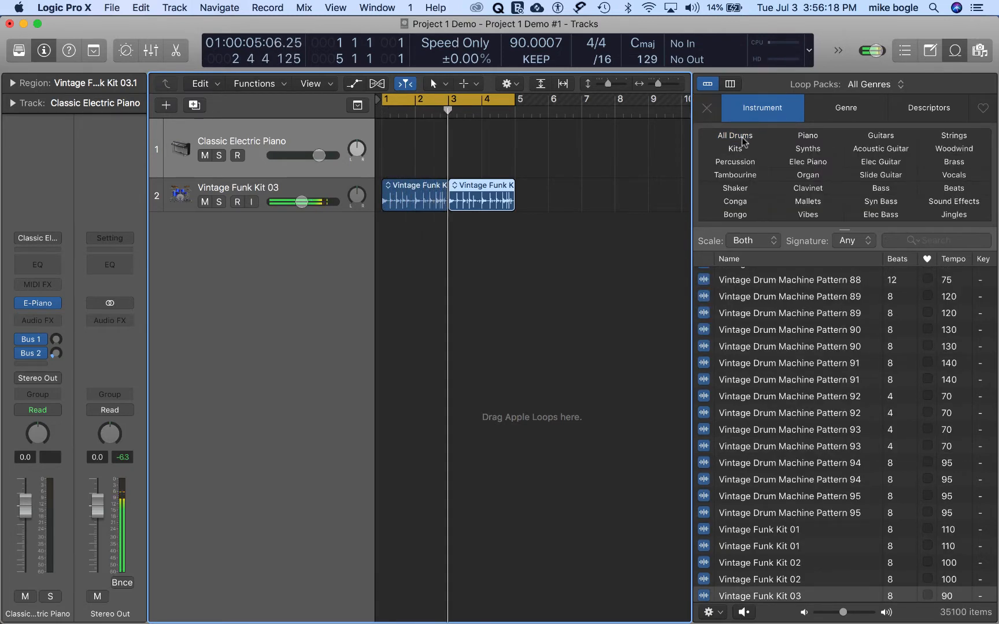
click(878, 192)
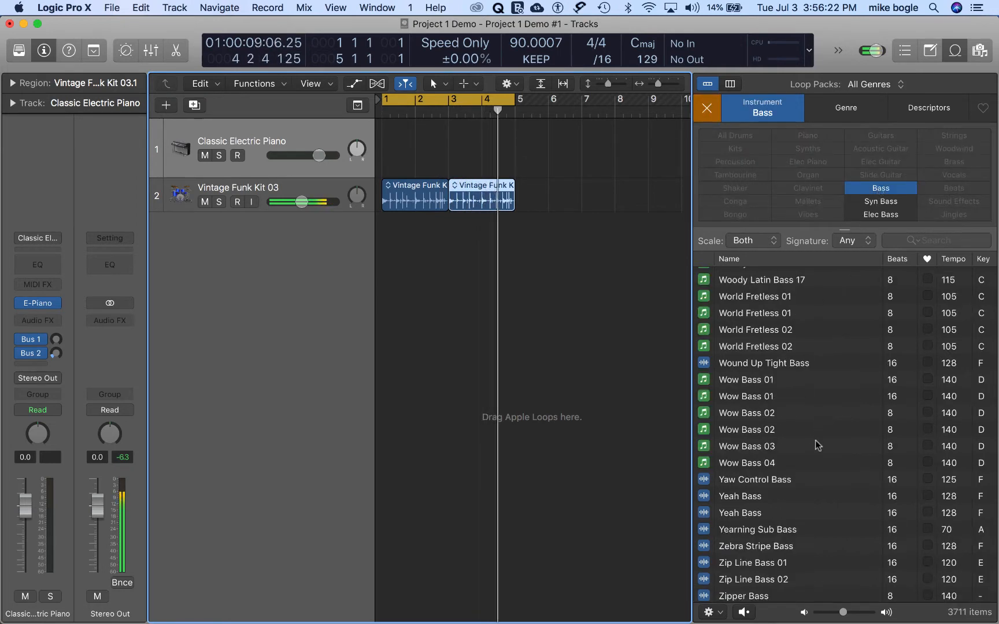
click(909, 242)
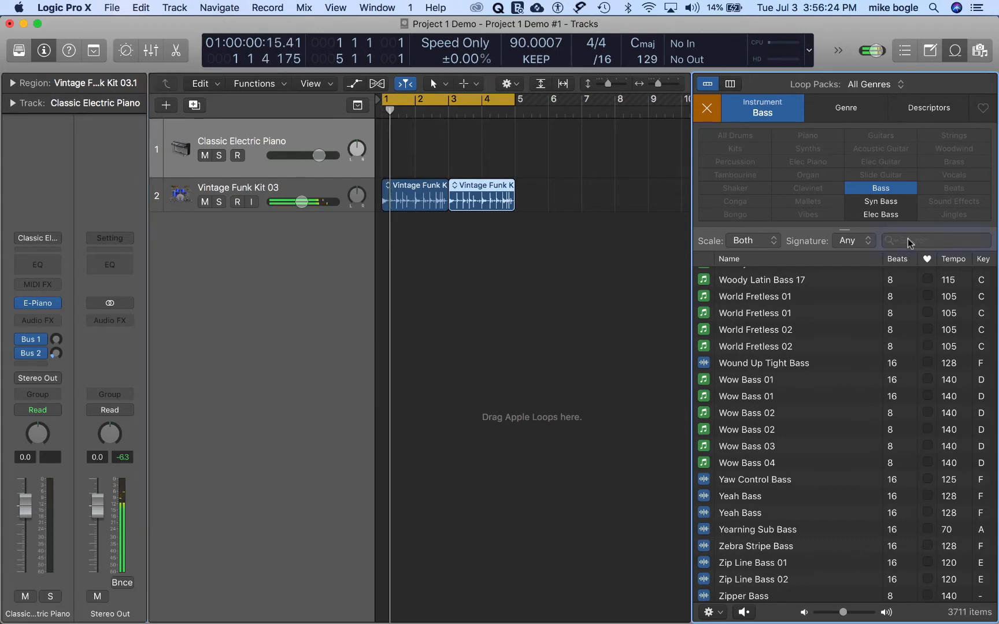
text(funk)
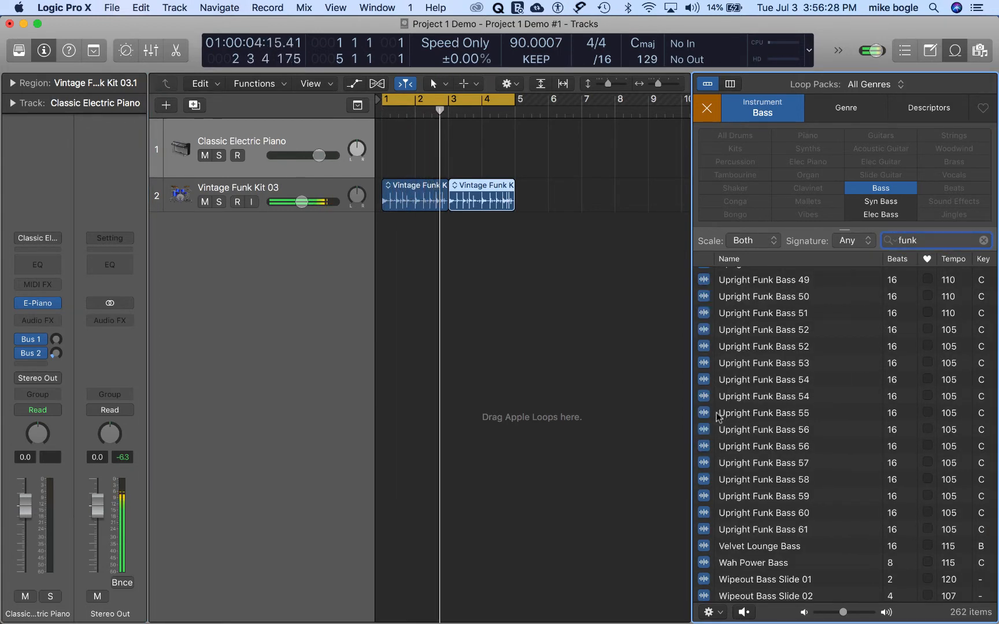
Step: Preview the Upright Funk Bass 55, 51 and 35 loops against the playing drums
click(729, 415)
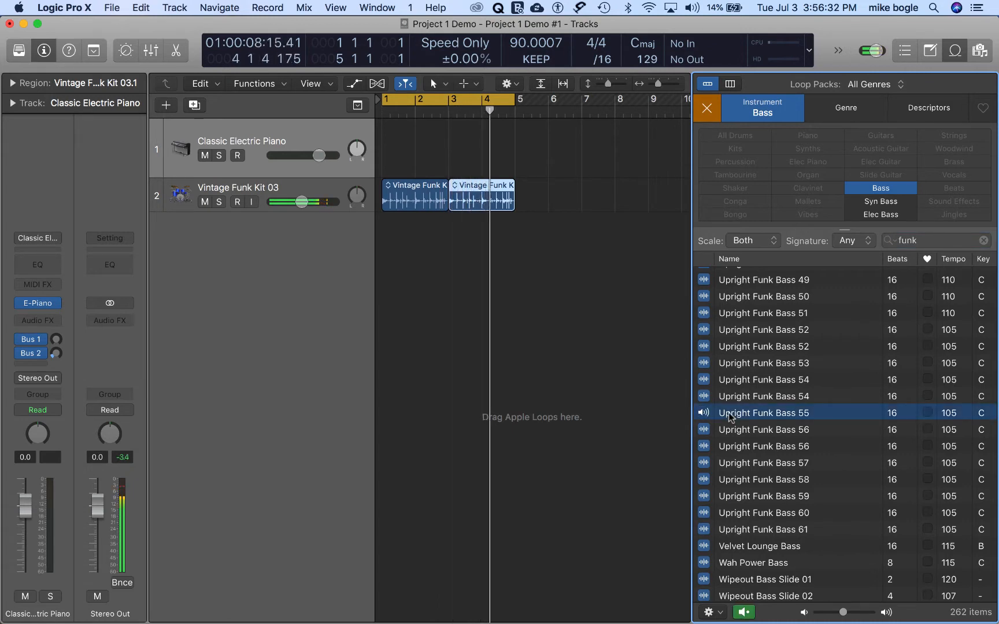
click(705, 312)
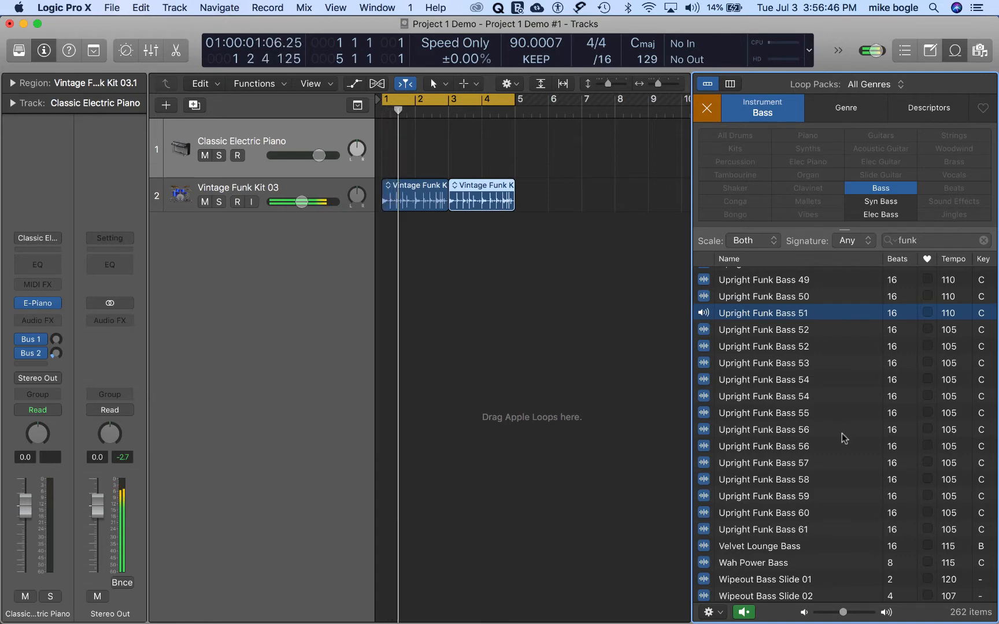
scroll(844, 438, up, 8)
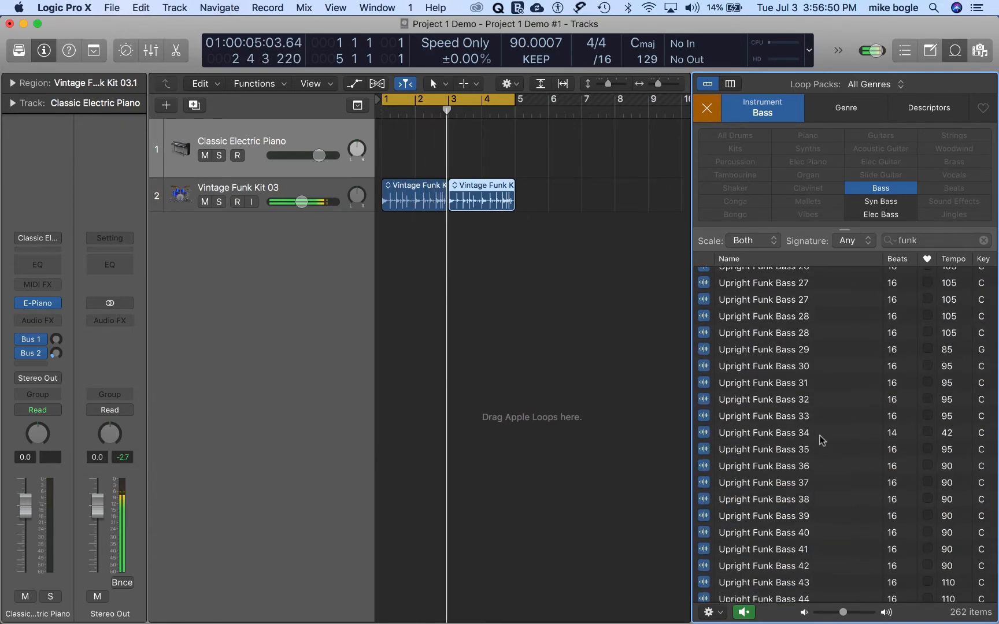
click(725, 448)
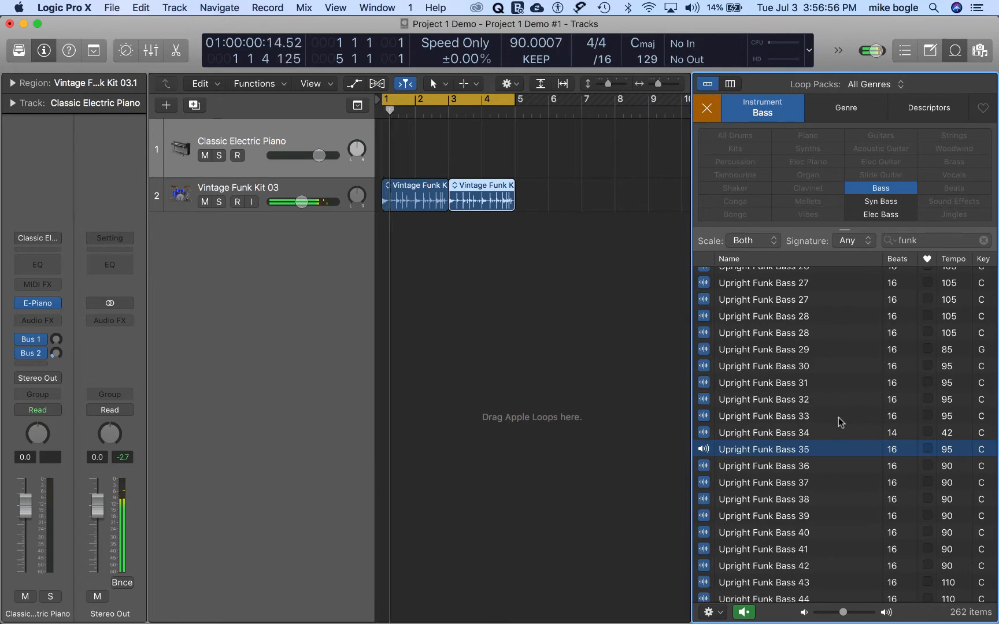
Step: Preview the first Round Funk Bass 01 loop and place it on a new track under the drums at bars 1 and 3
scroll(838, 418, up, 12)
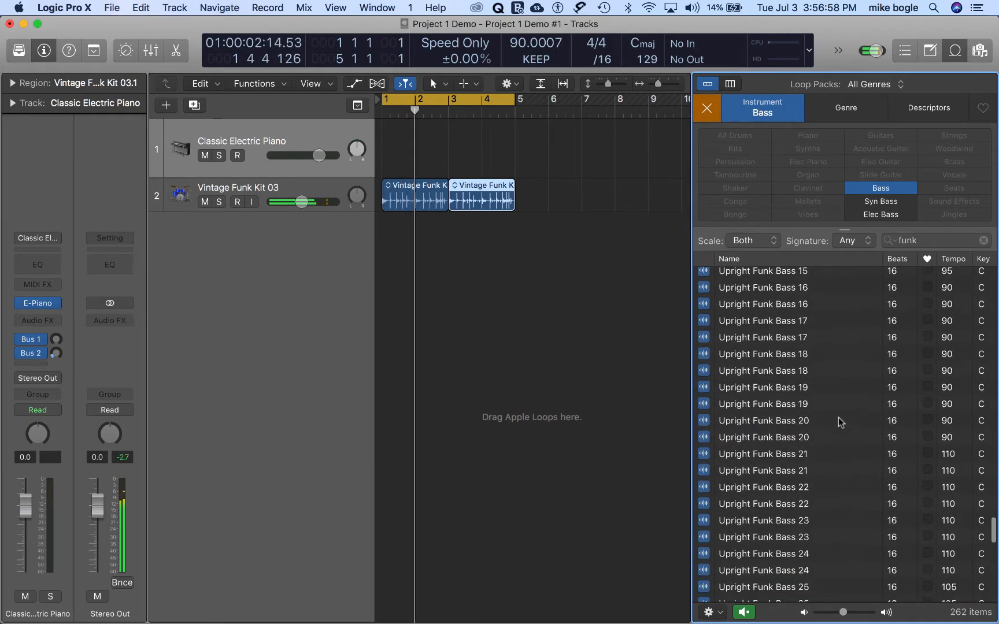
scroll(838, 417, up, 10)
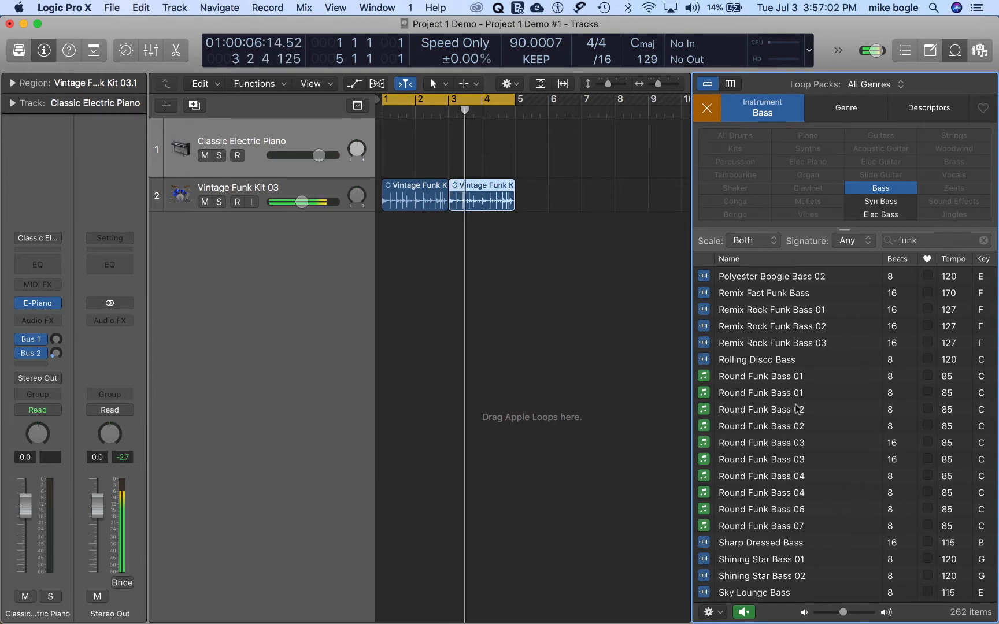
click(727, 378)
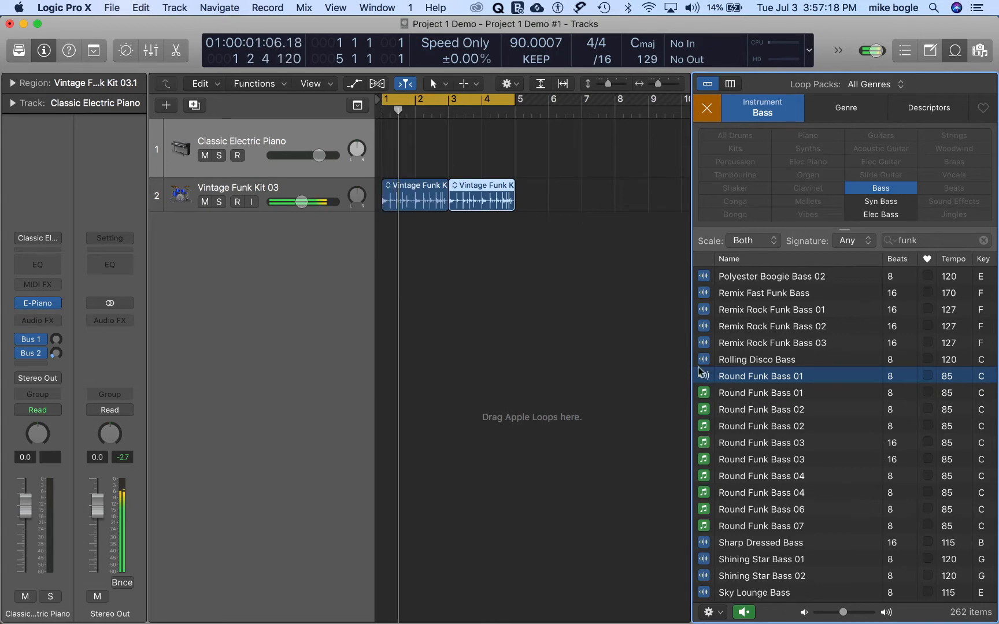
drag(704, 377, 471, 223)
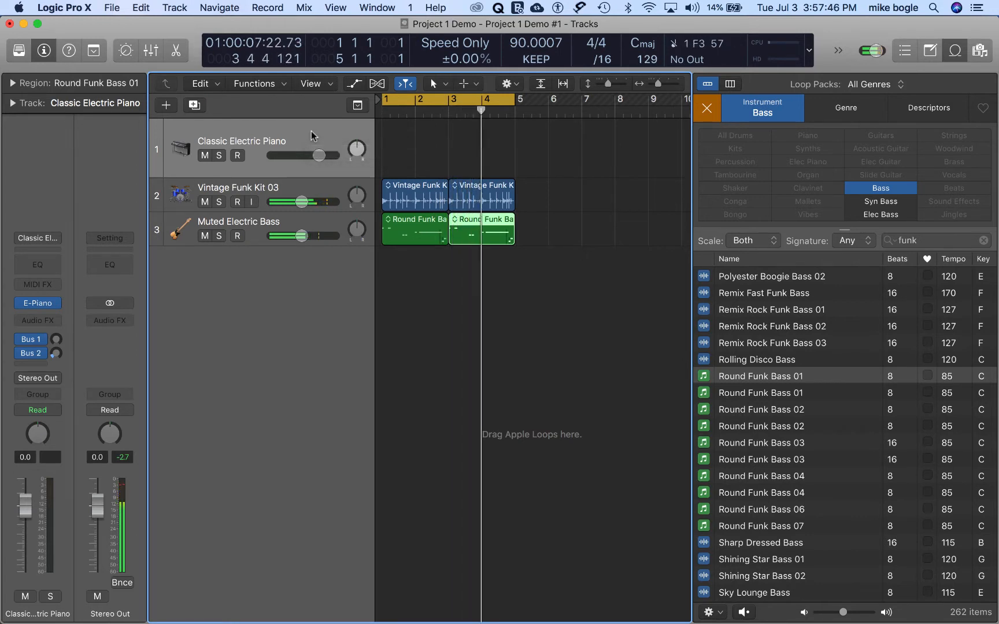
Step: Record-enable the Classic Electric Piano track, with the playhead at the project start and cycle mode off
click(237, 156)
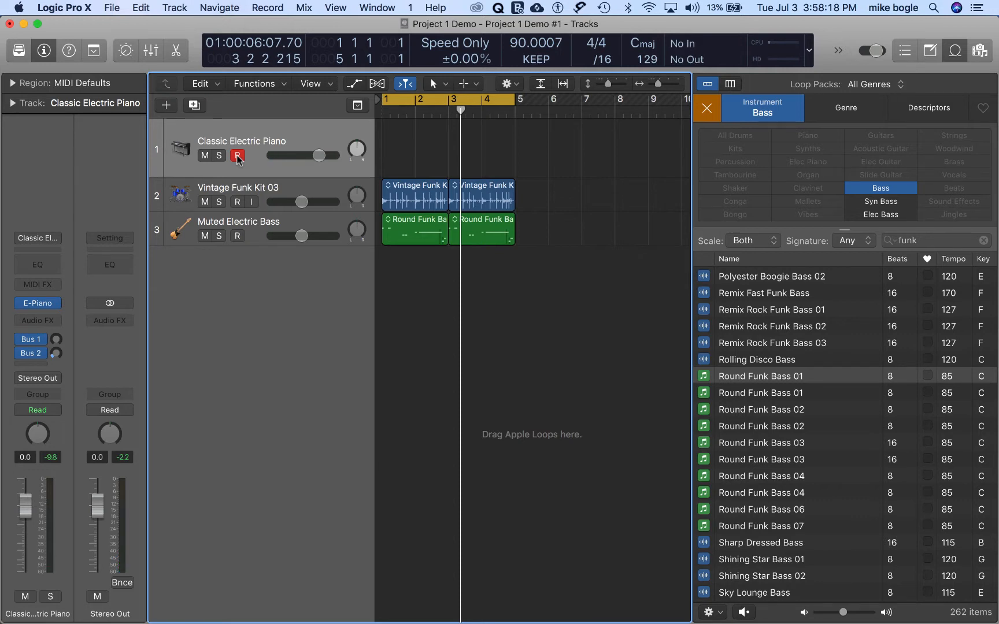
key(Return)
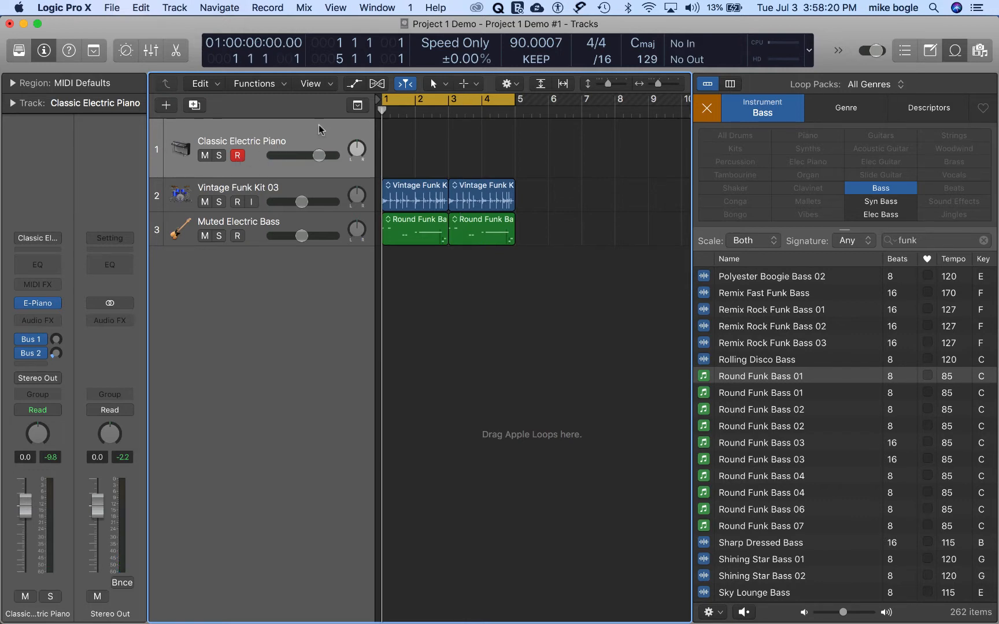
click(399, 100)
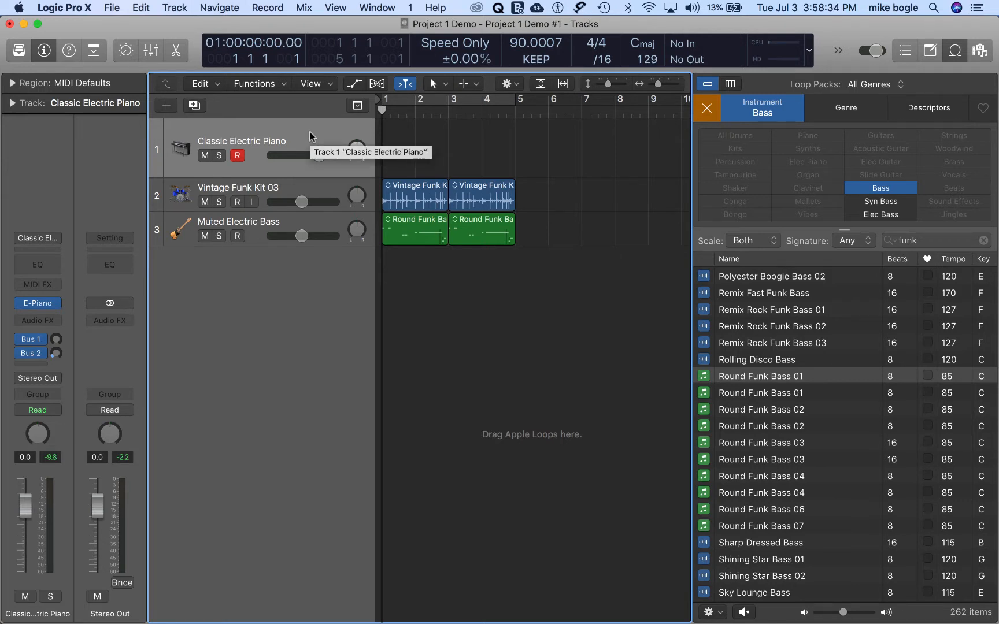
Step: Record a four-bar chord part on the Classic Electric Piano track from the project start, then play it back with the loops
key(r)
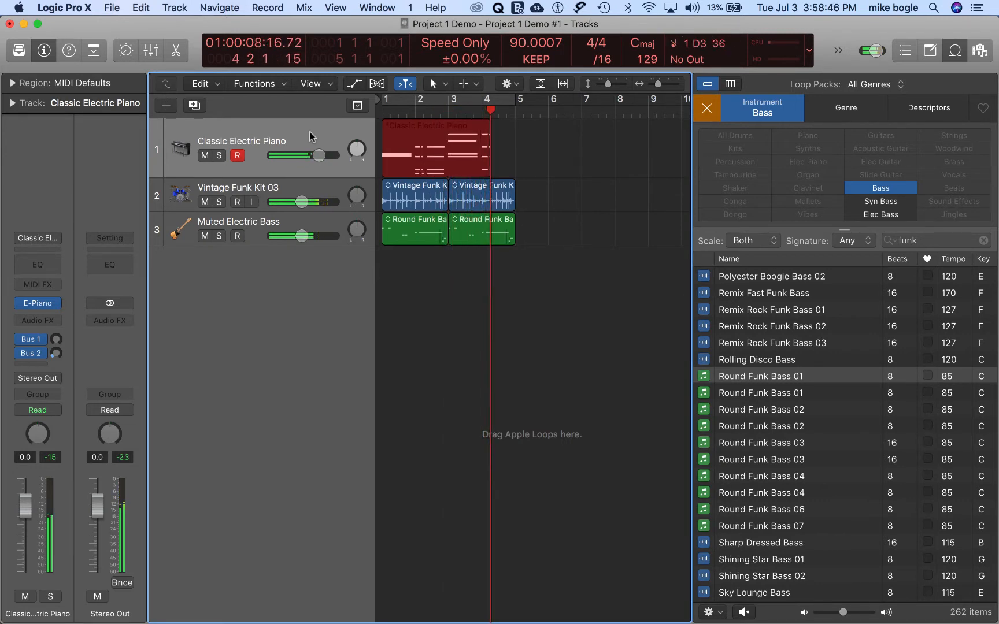
key(space)
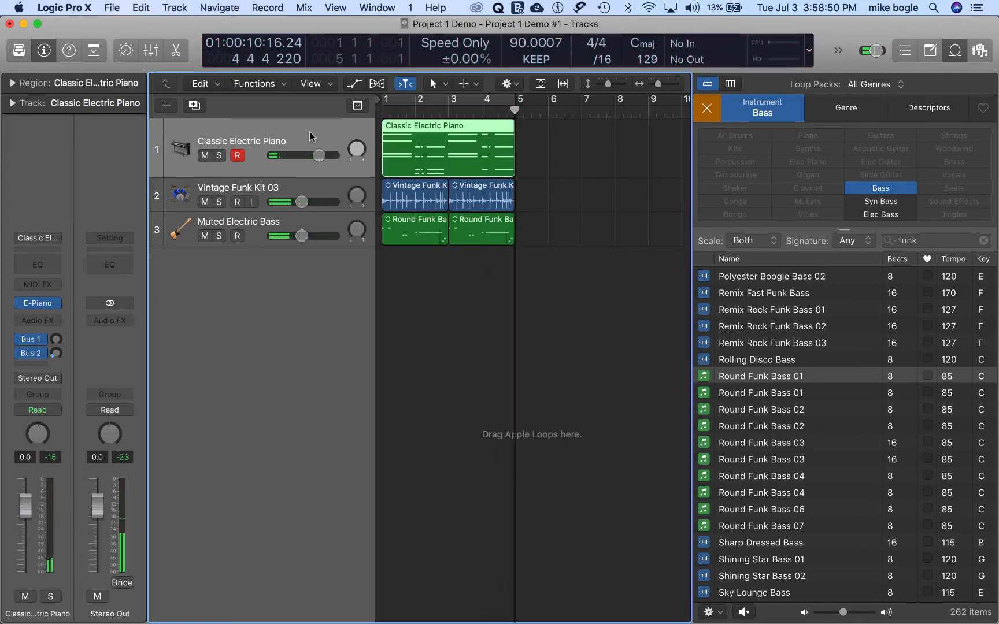
key(Return)
key(space)
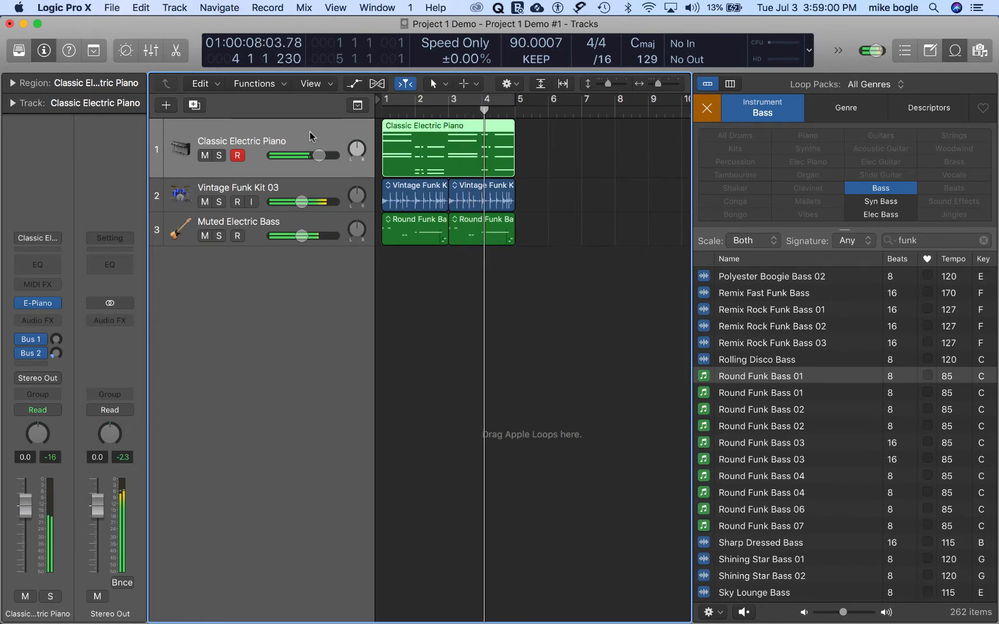
key(space)
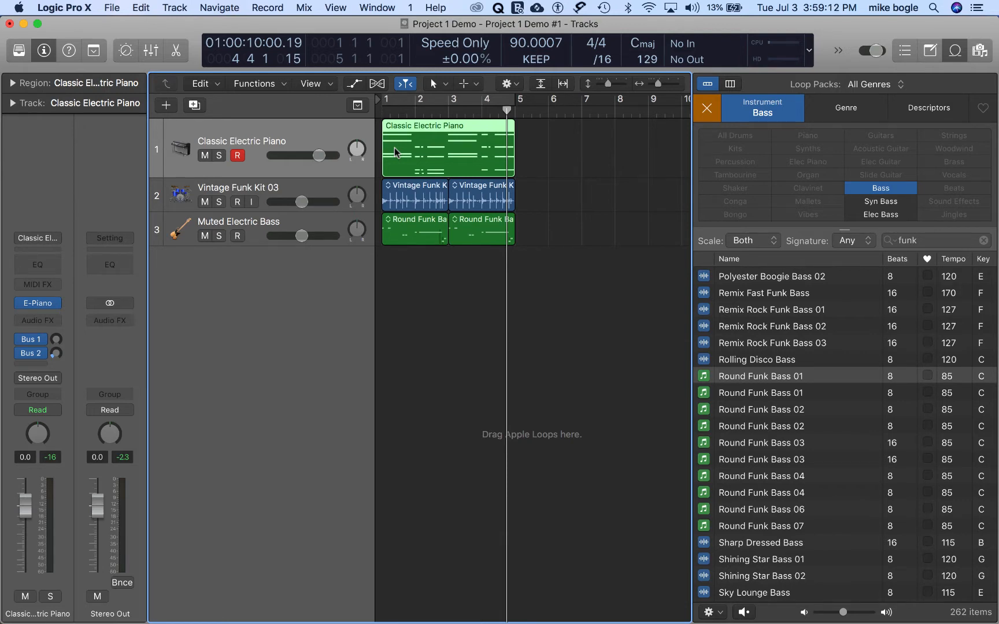
Step: Open the recorded piano region in the Piano Roll, set the region's quantize to 1/16 Note and play it from the start
double_click(394, 149)
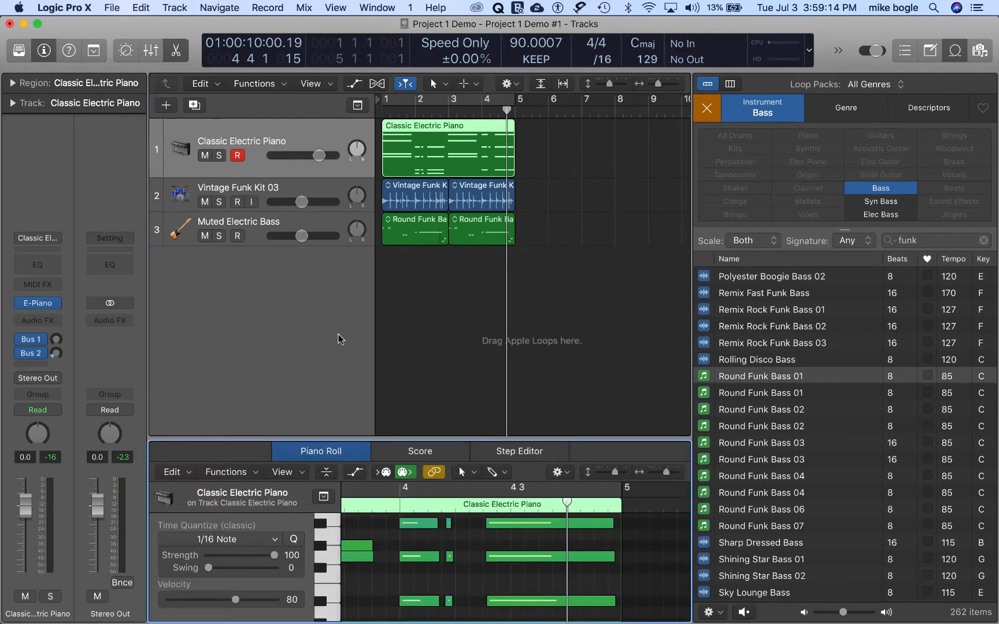
click(12, 84)
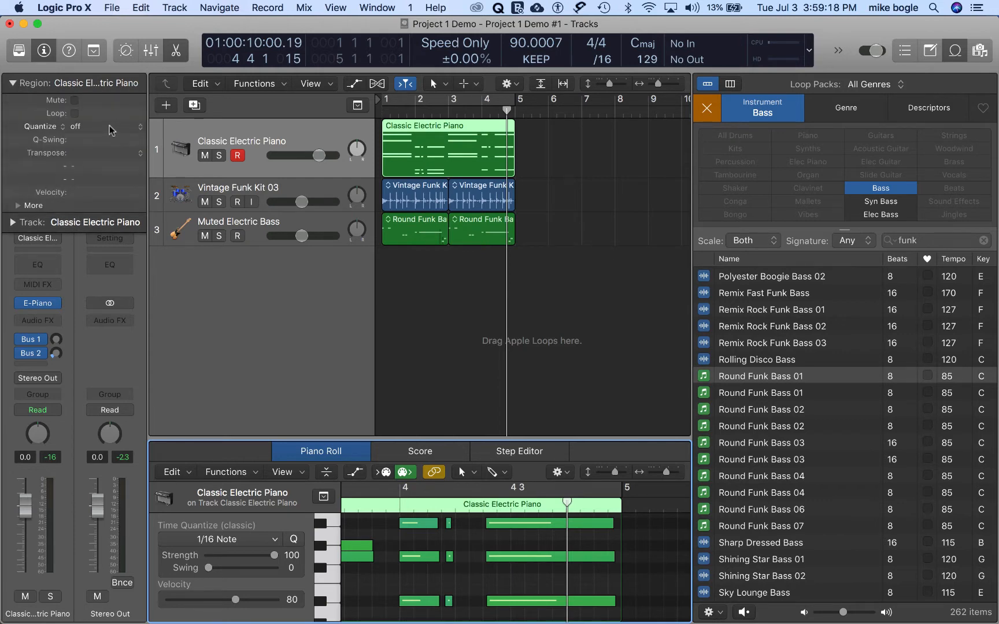
click(109, 126)
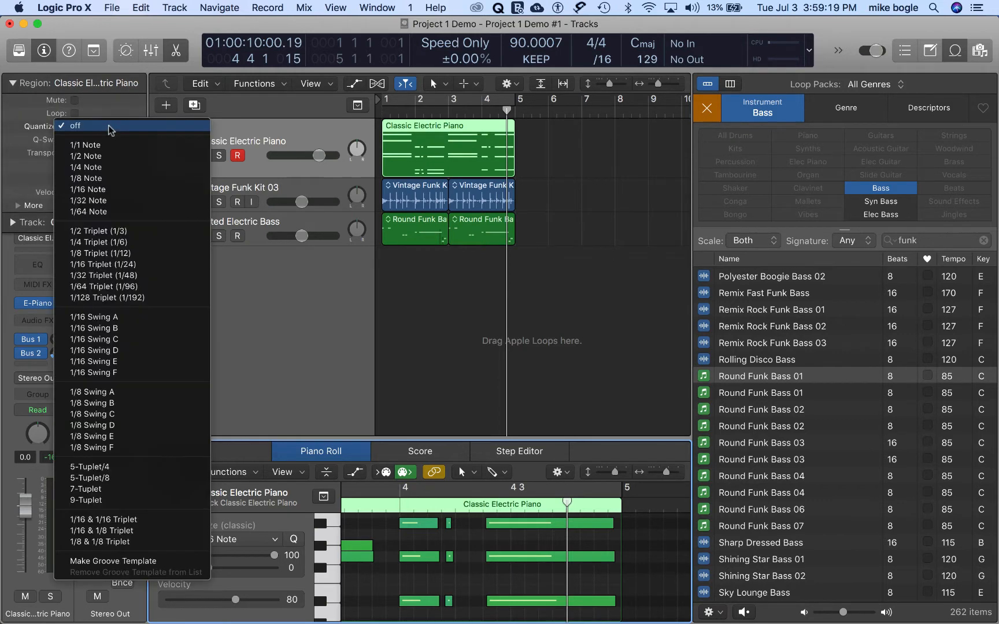
click(84, 190)
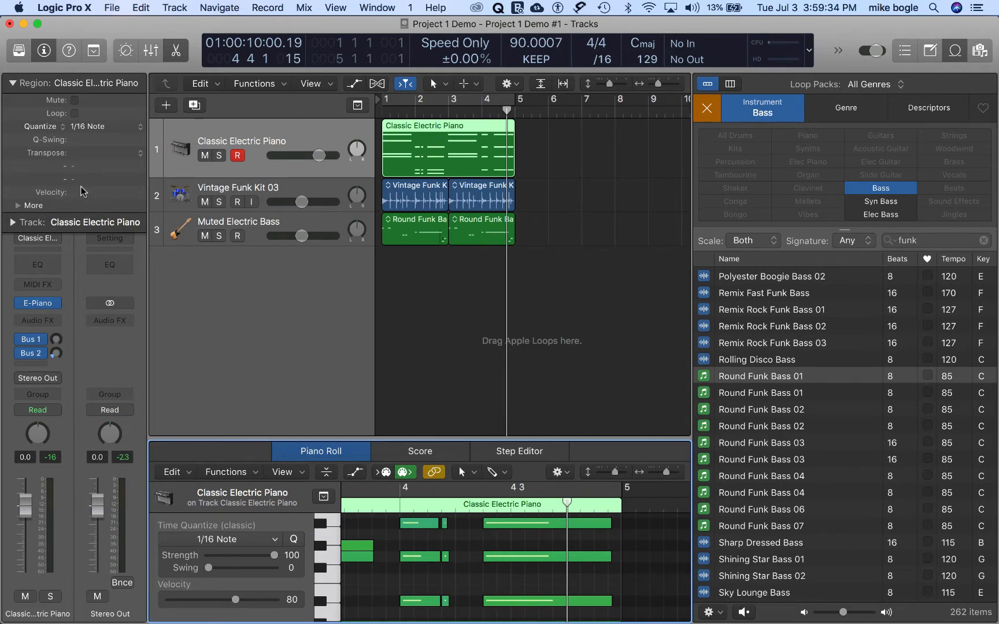
key(Return)
key(space)
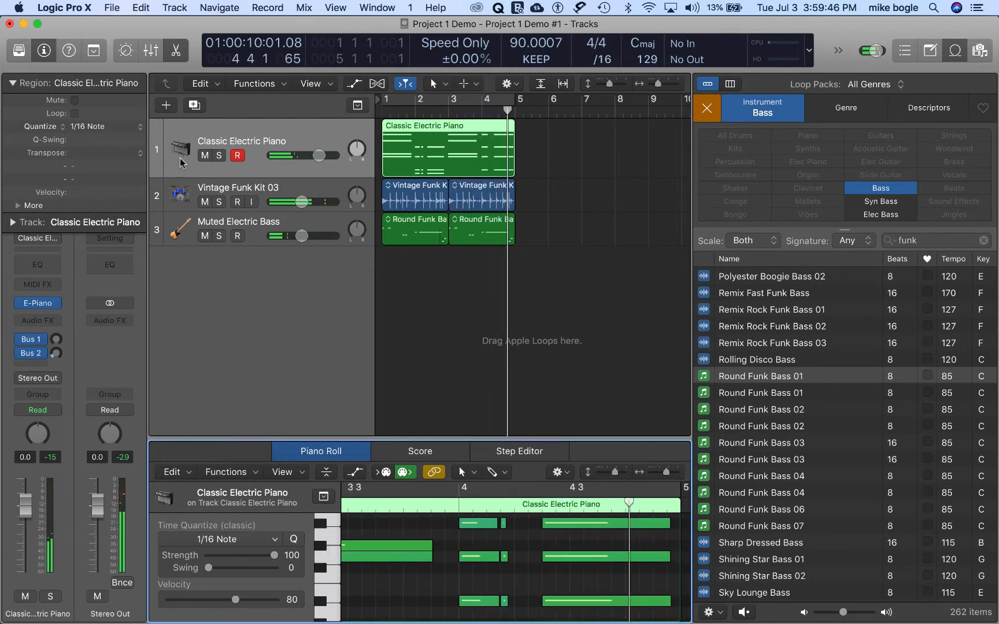
Step: Turn on cycle mode over bars 1 to 4, then filter the loop browser by Percussion only, with the project playing
click(432, 103)
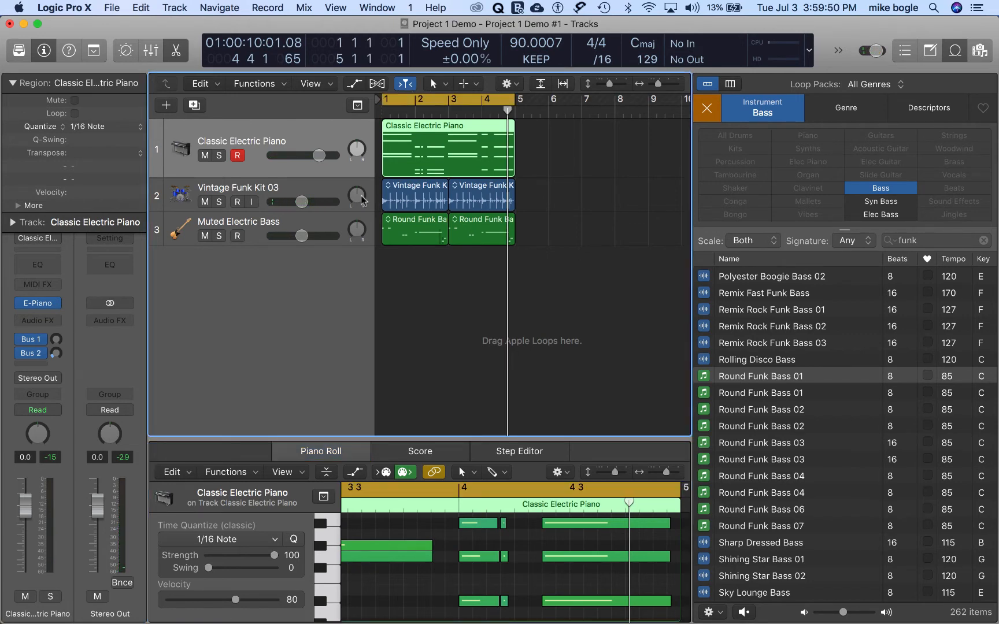
click(322, 191)
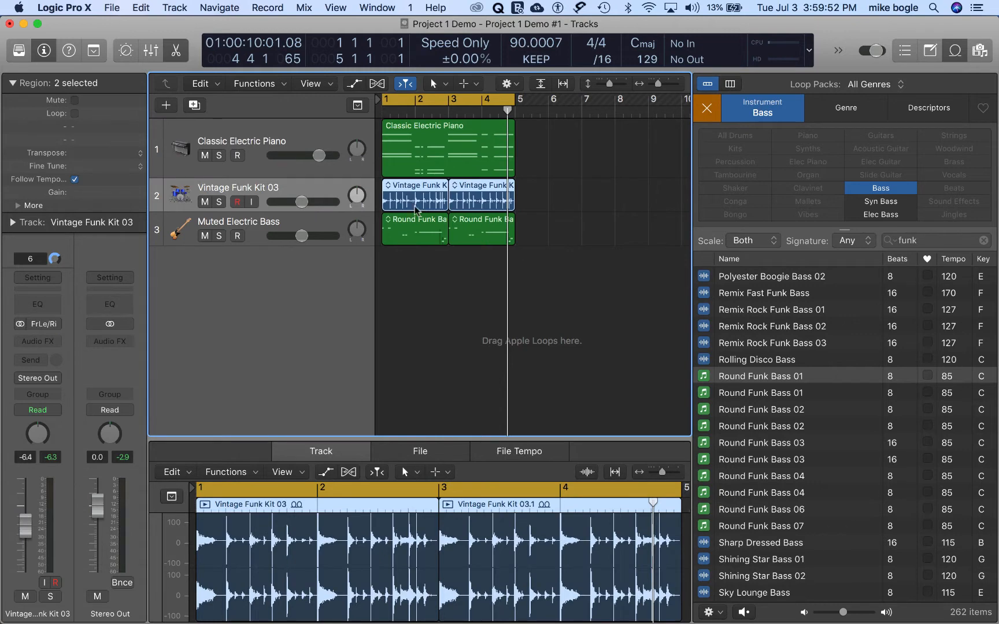
click(707, 109)
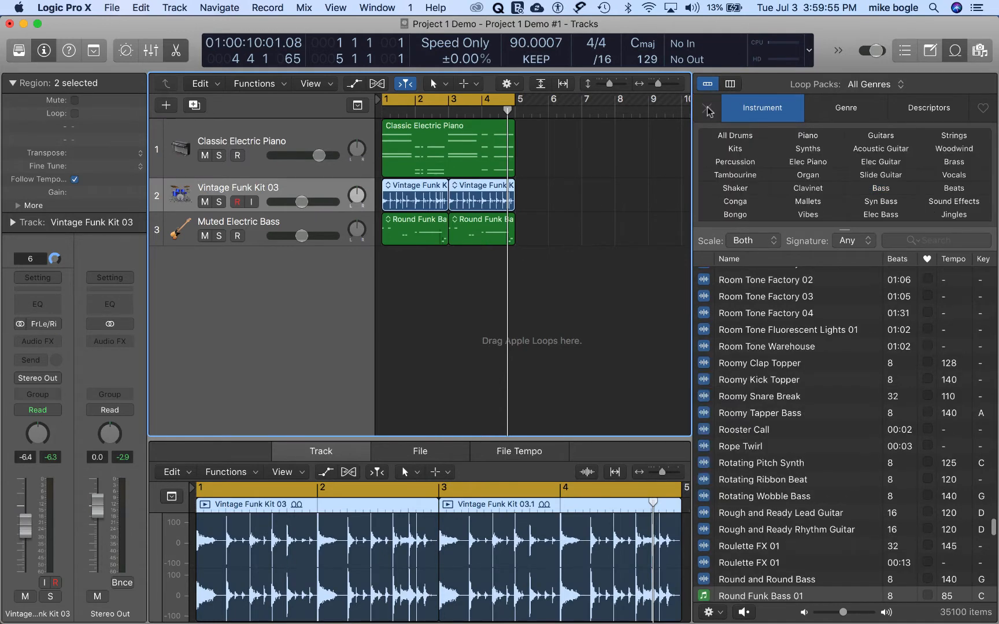
click(733, 164)
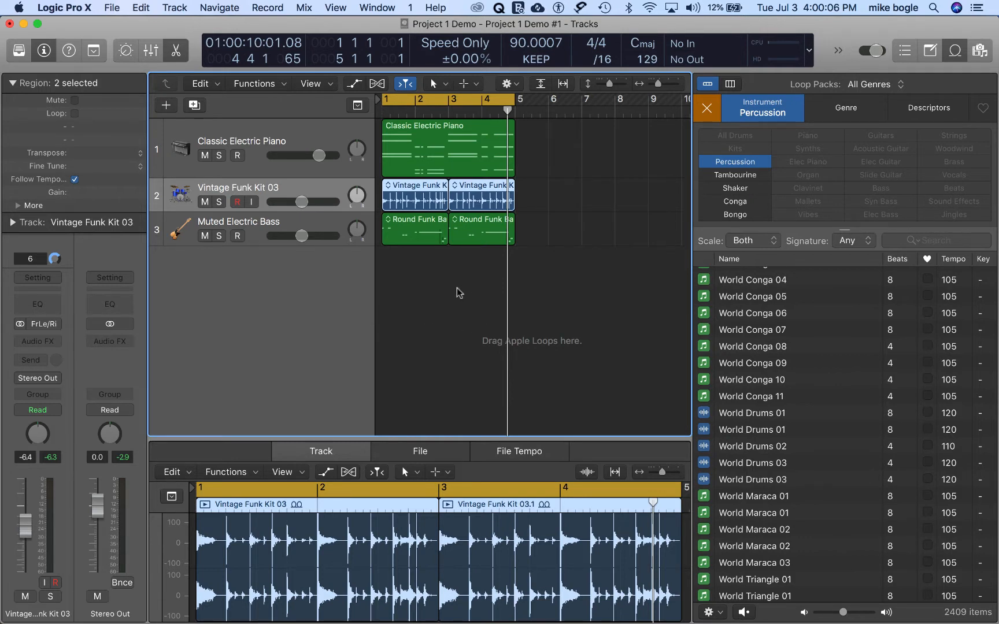
key(space)
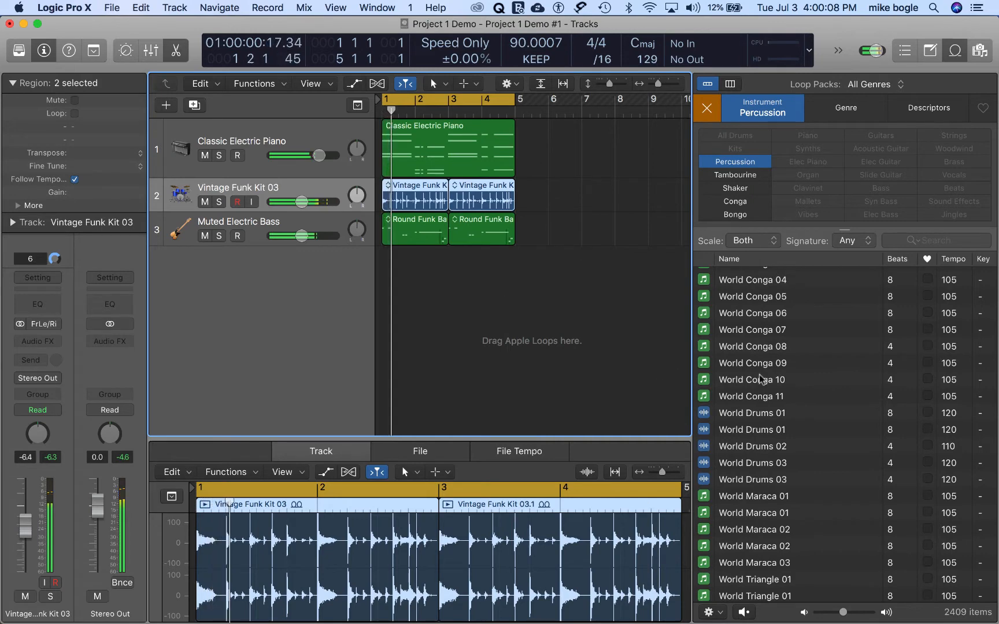
Step: Preview World Conga 05 and place it on a new track under the bass at bars 1 and 3
click(725, 296)
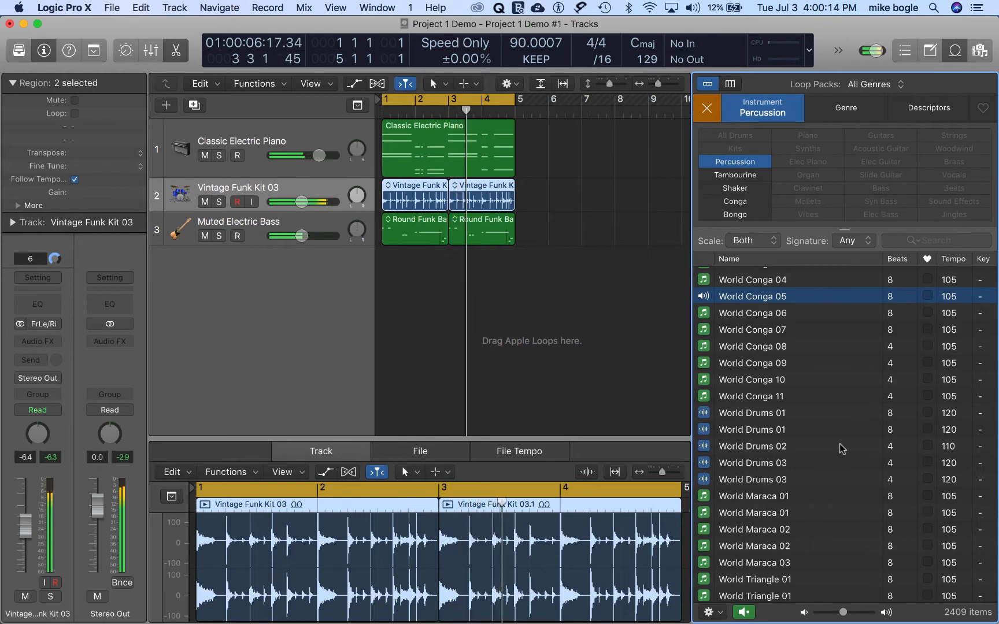
scroll(842, 448, up, 1)
scroll(842, 449, up, 3)
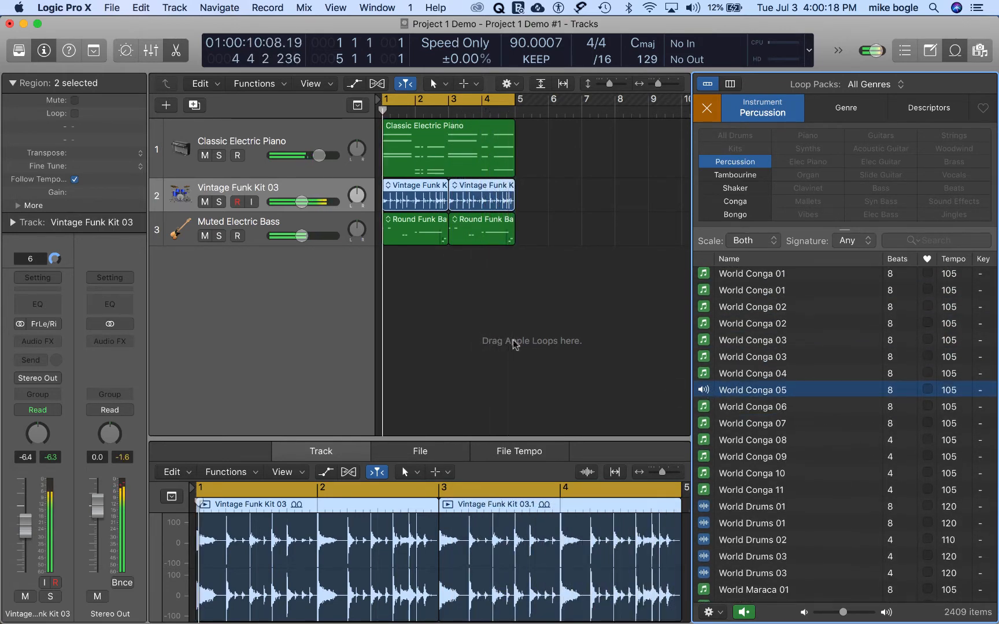
drag(703, 390, 387, 278)
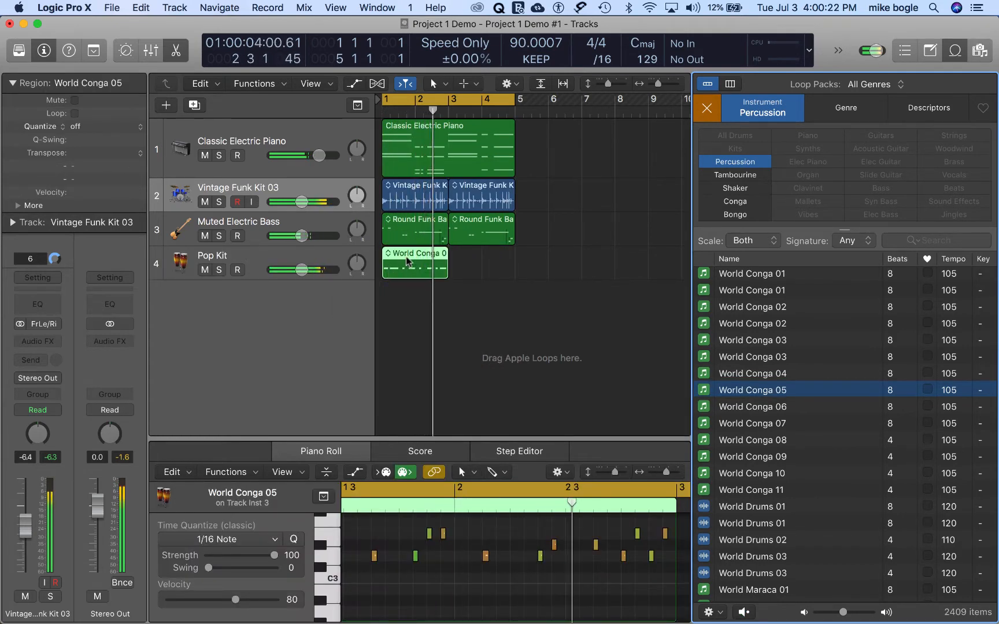
drag(399, 257, 469, 257)
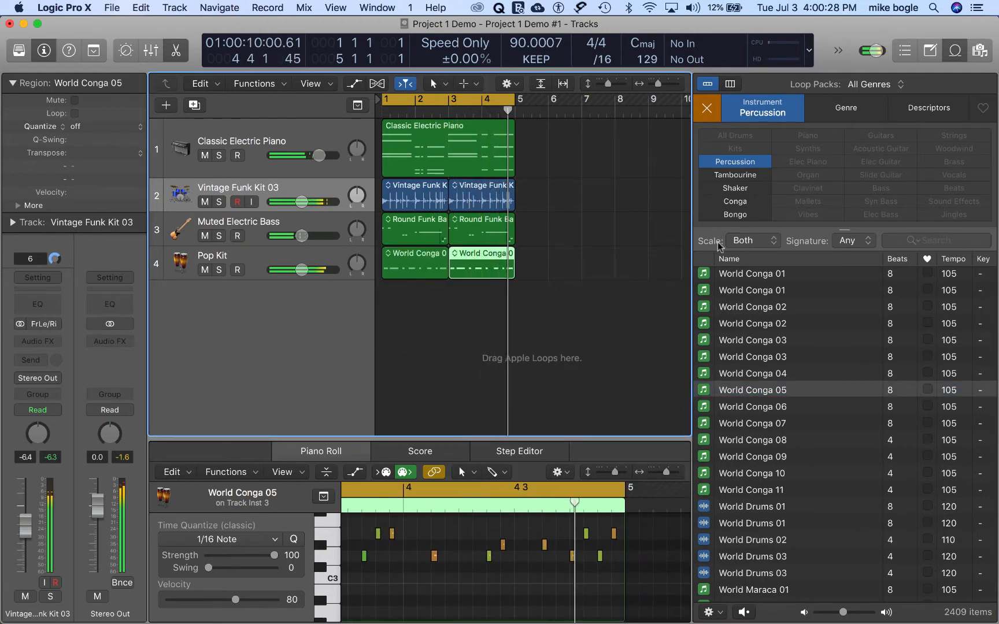
key(Return)
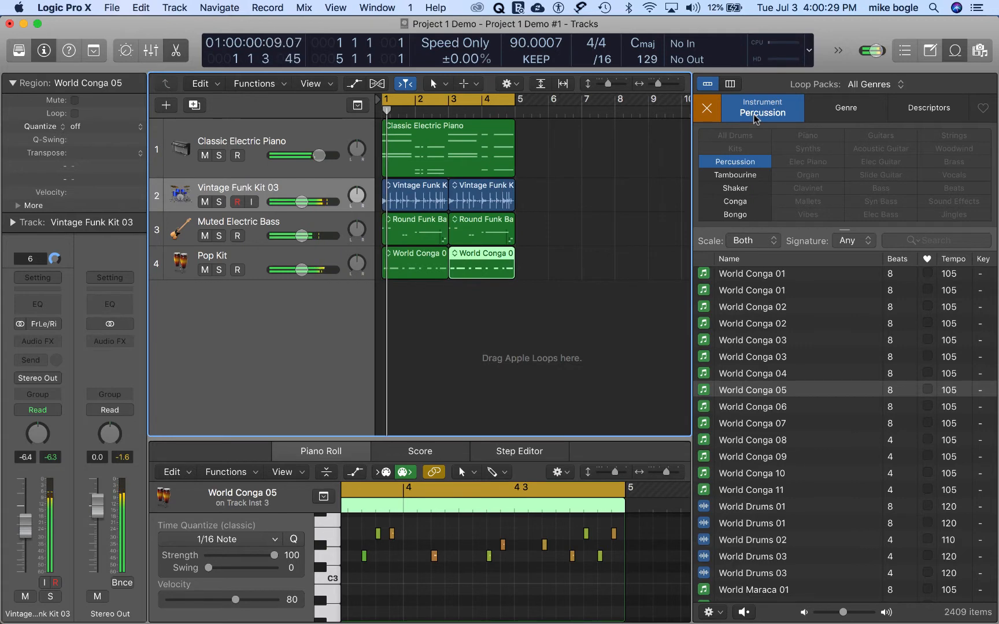
Step: Narrow the percussion loops to Shaker and preview the first Stereo Shaker loop against the playing tracks
click(732, 189)
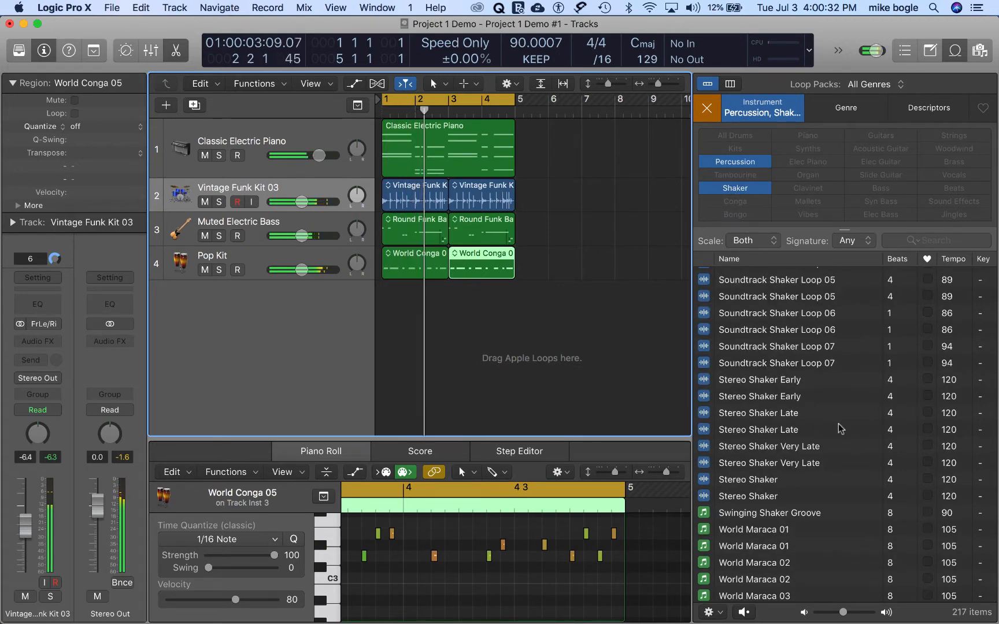
click(750, 480)
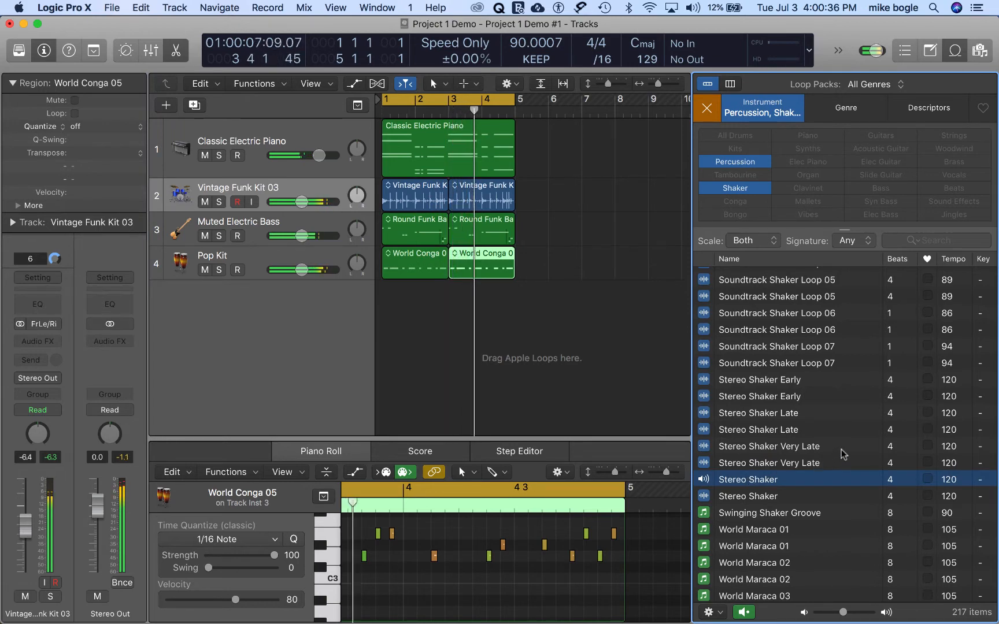
scroll(838, 454, down, 1)
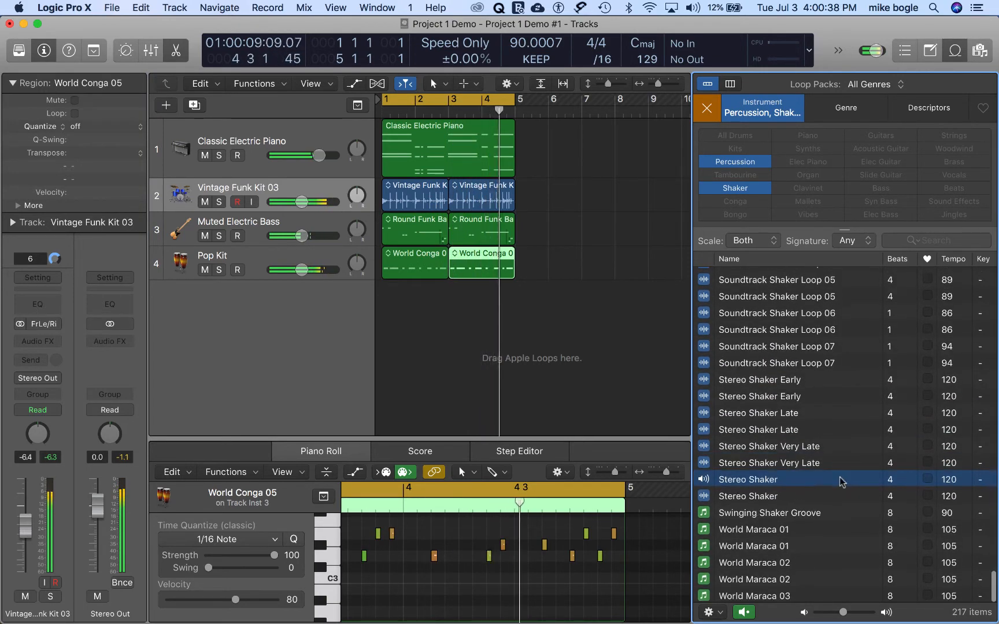
scroll(850, 474, up, 8)
scroll(859, 481, up, 4)
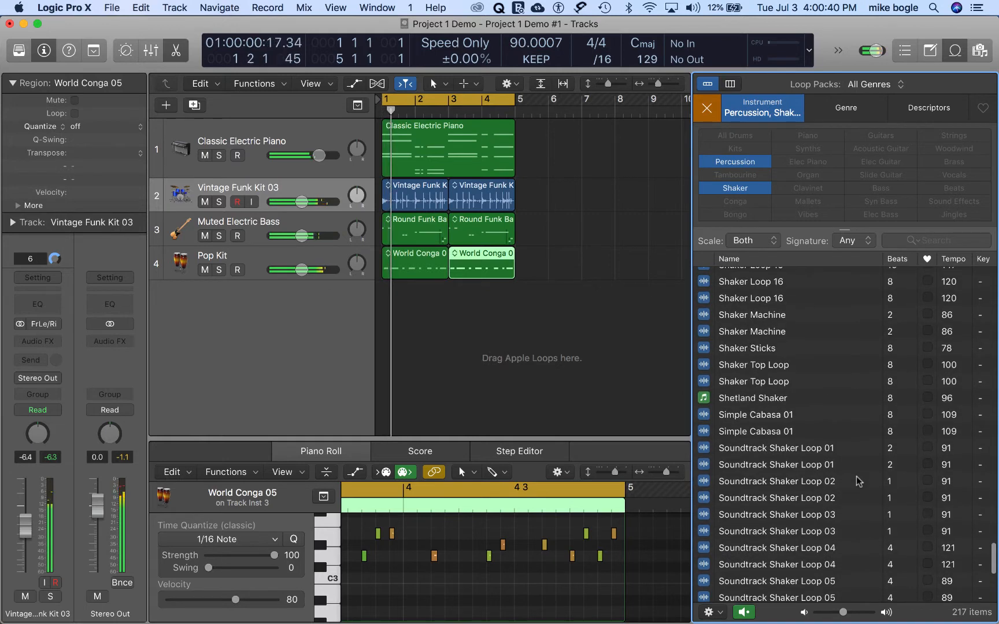
Step: Preview the second Shaker Loop 16 and place it on a new track under the congas at bars 1 and 3
click(736, 300)
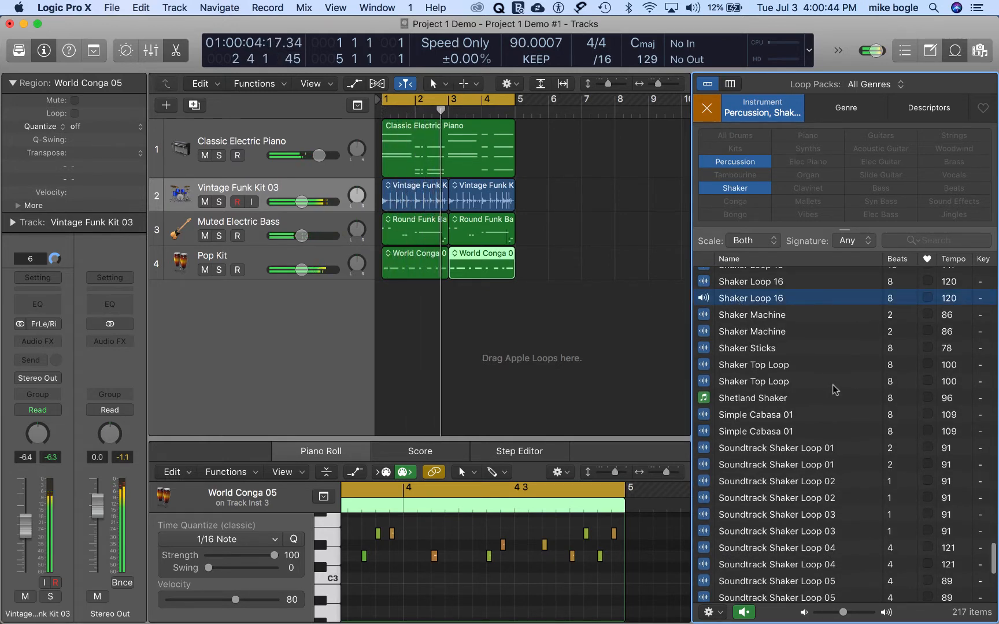
scroll(834, 389, up, 2)
scroll(834, 389, up, 1)
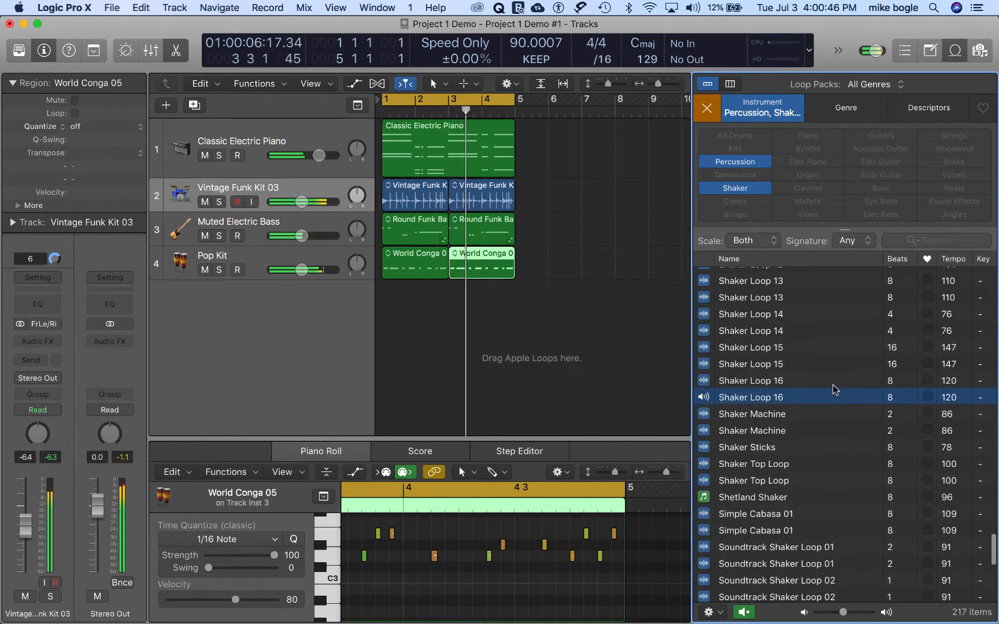
scroll(835, 389, up, 3)
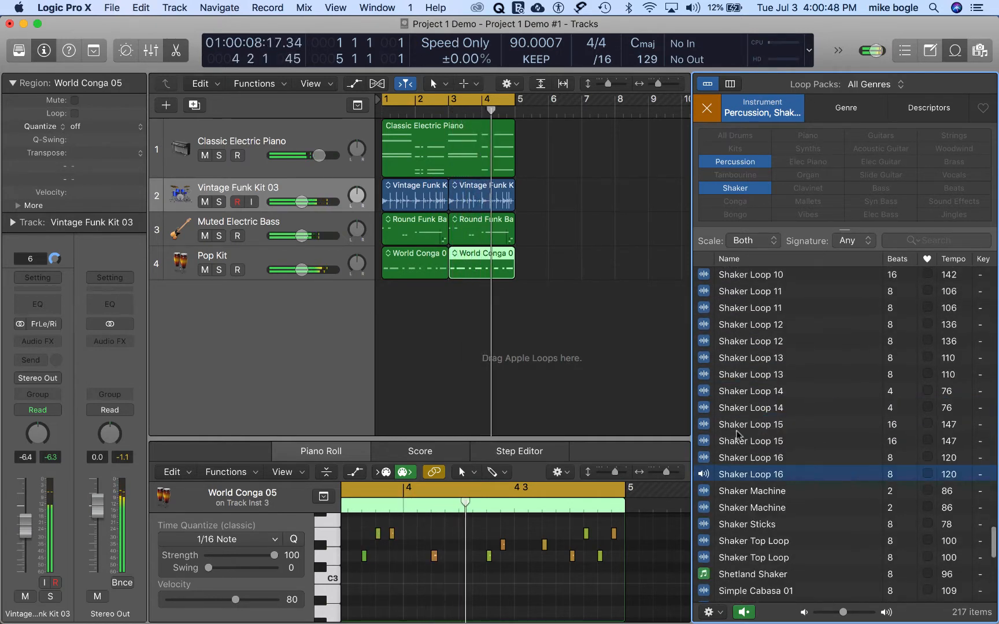
drag(704, 475, 479, 292)
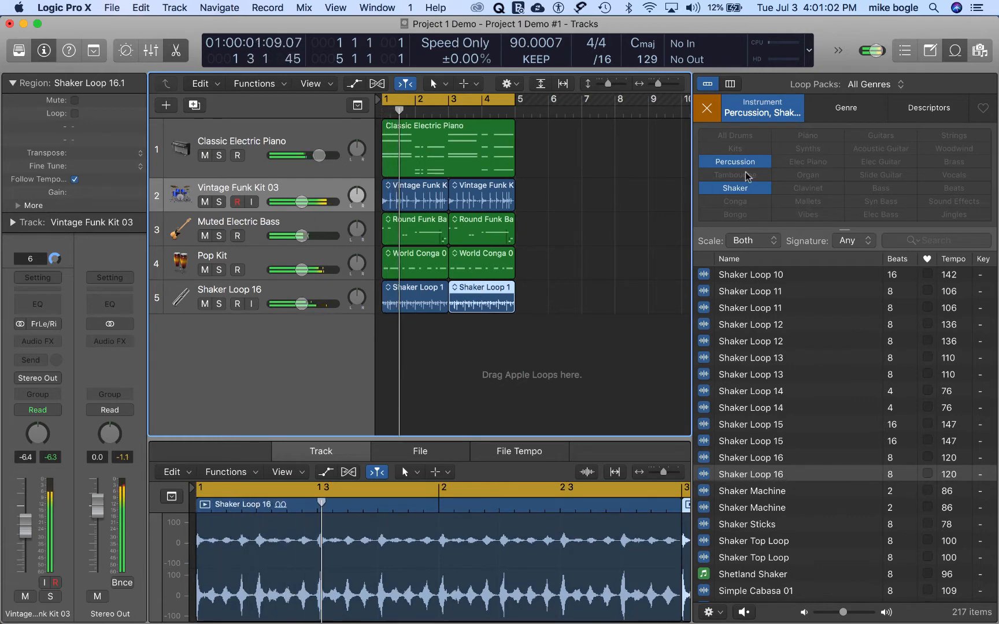
Step: Clear the Shaker and Percussion filters, filter the loop browser by Organ and start playback of the cycled section
click(748, 190)
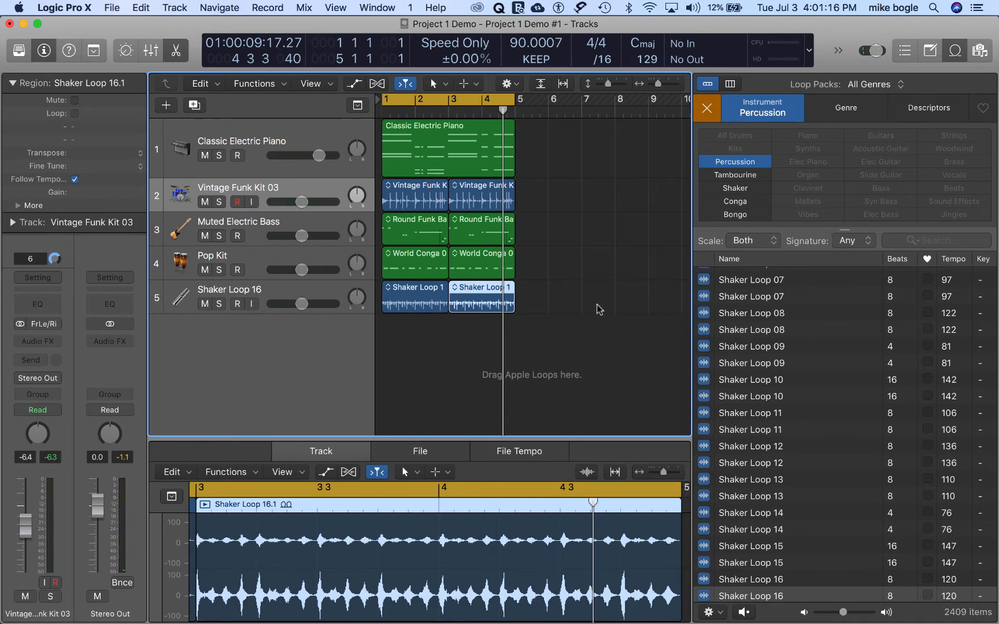
click(708, 110)
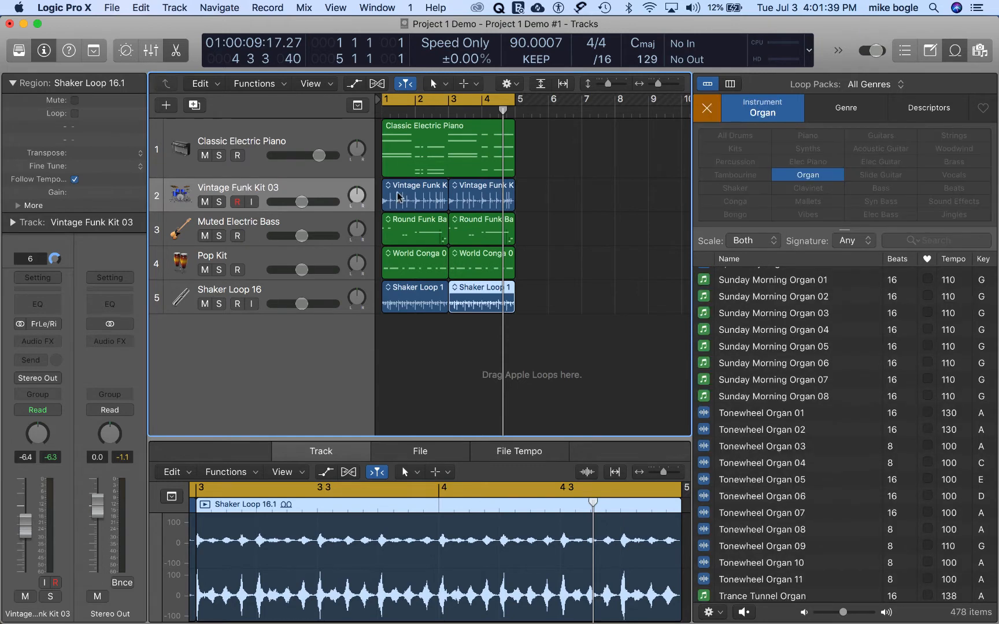
click(807, 176)
key(space)
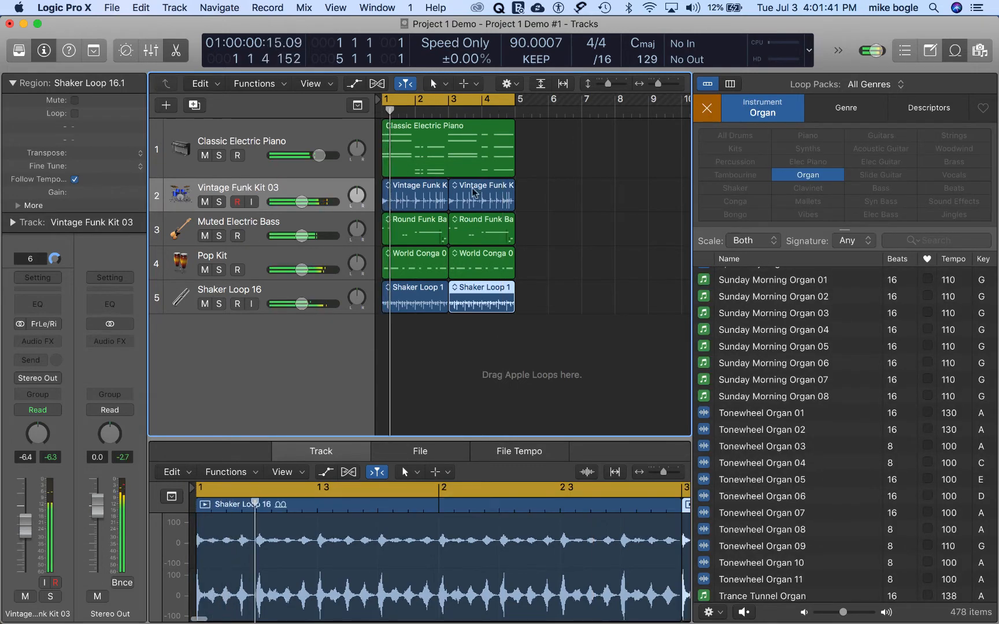
Step: Preview the Tonewheel Organ 02 and Sunday Morning Organ 08 loops against the playing tracks
click(730, 430)
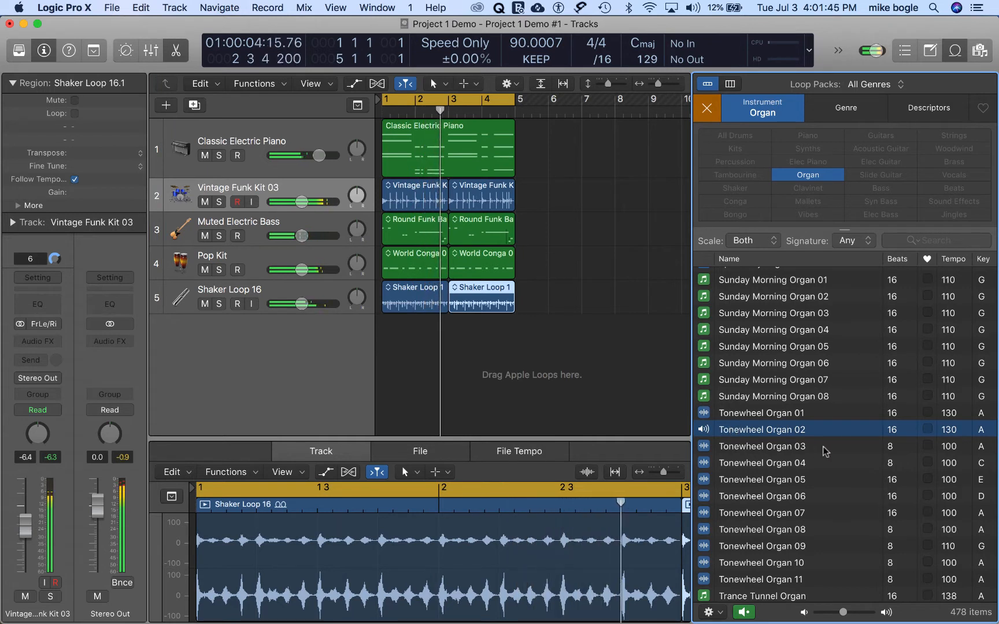
click(873, 396)
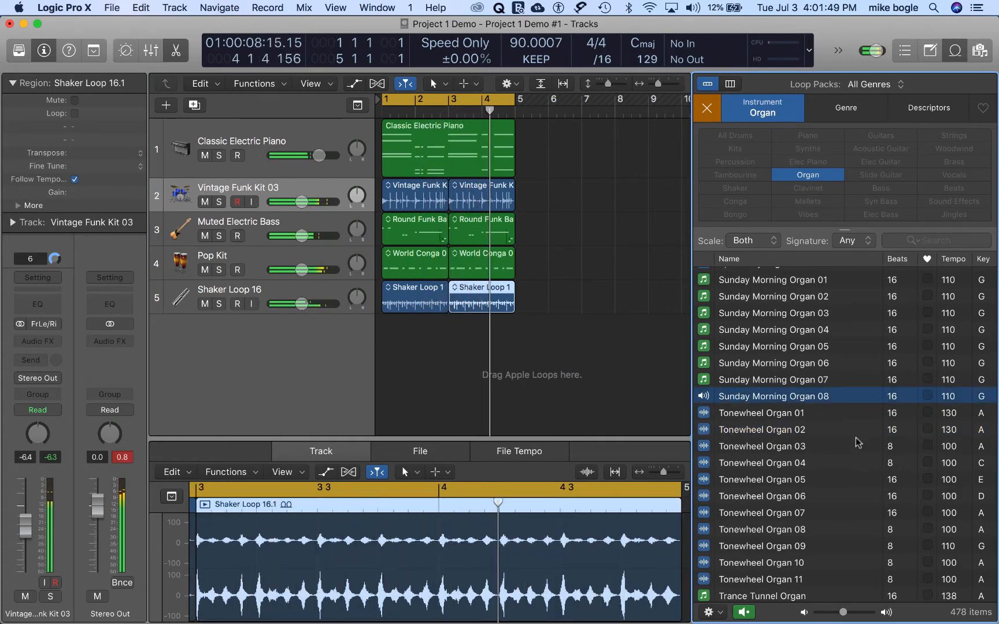
scroll(858, 443, up, 5)
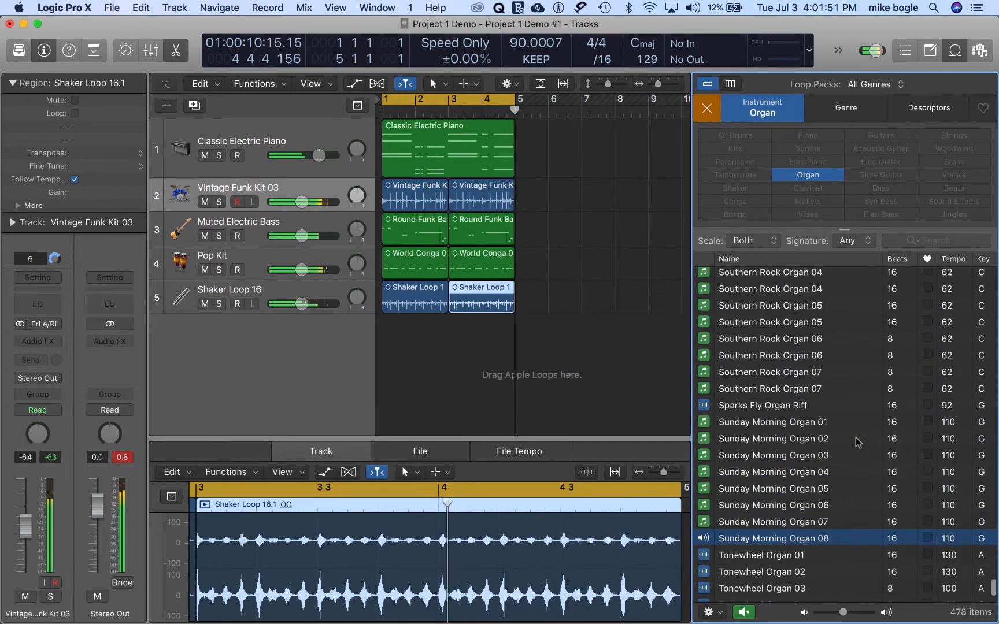
Step: Preview the second Southern Rock Organ 02 loop and place it on a new track under the shaker at bar 1
click(727, 325)
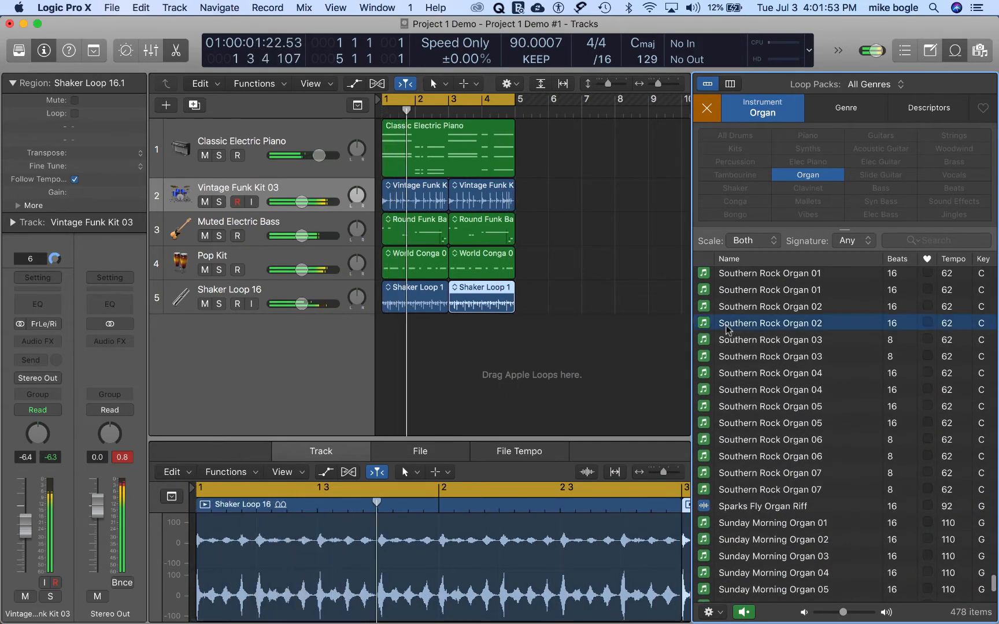
scroll(882, 452, up, 2)
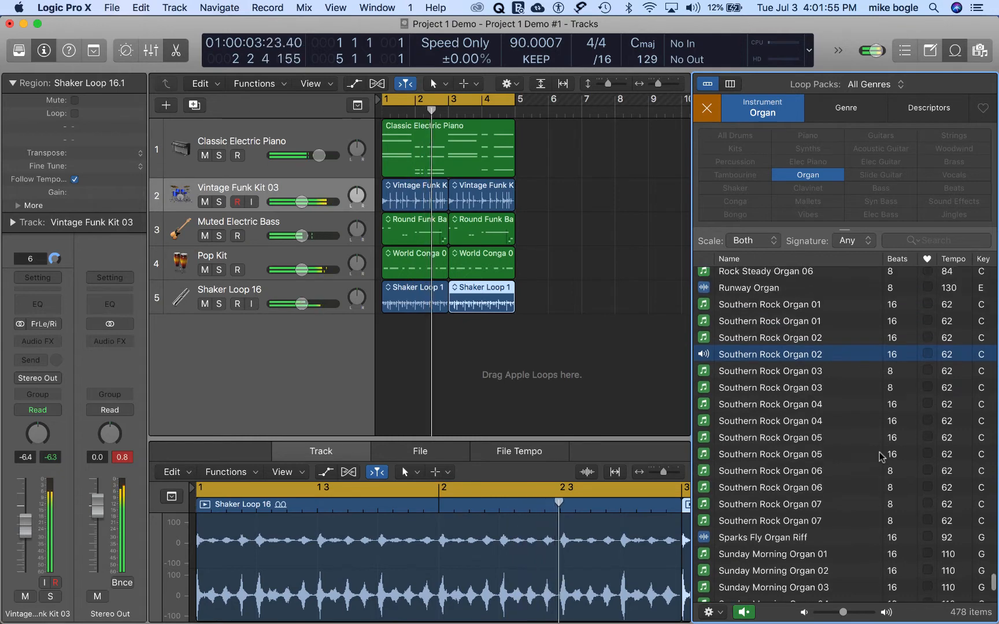
scroll(881, 456, up, 6)
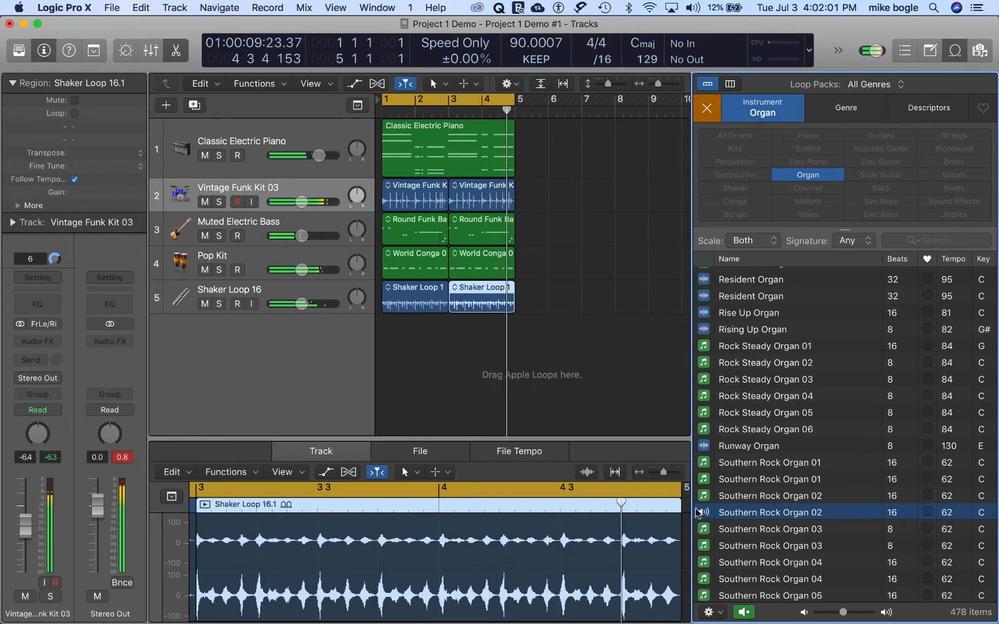
drag(704, 513, 383, 335)
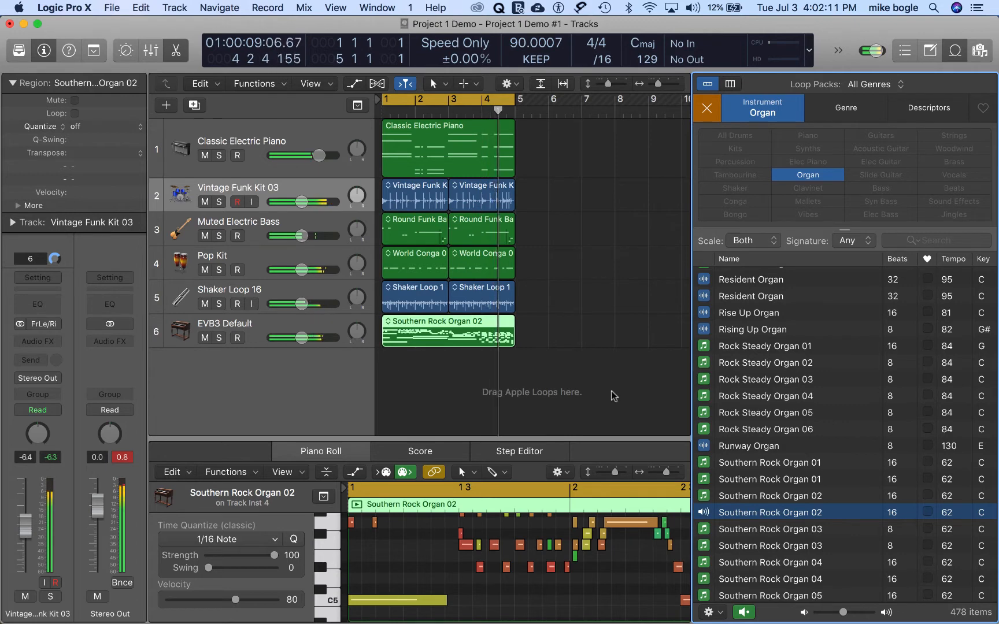
click(557, 385)
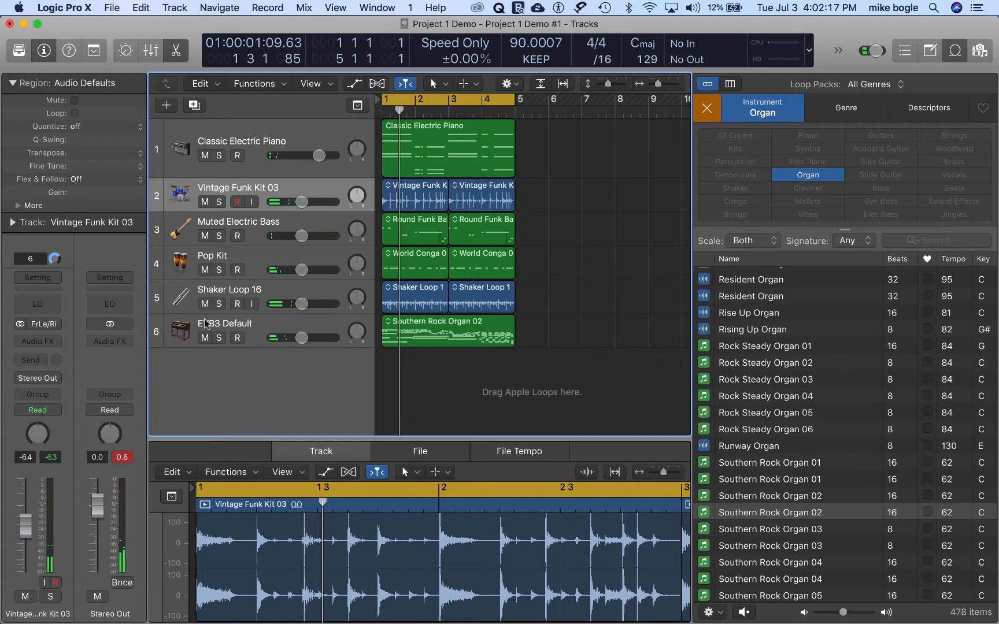
Step: Delete the Southern Rock Organ 02 region while keeping its EVB3 Default organ track selected for recording
click(305, 327)
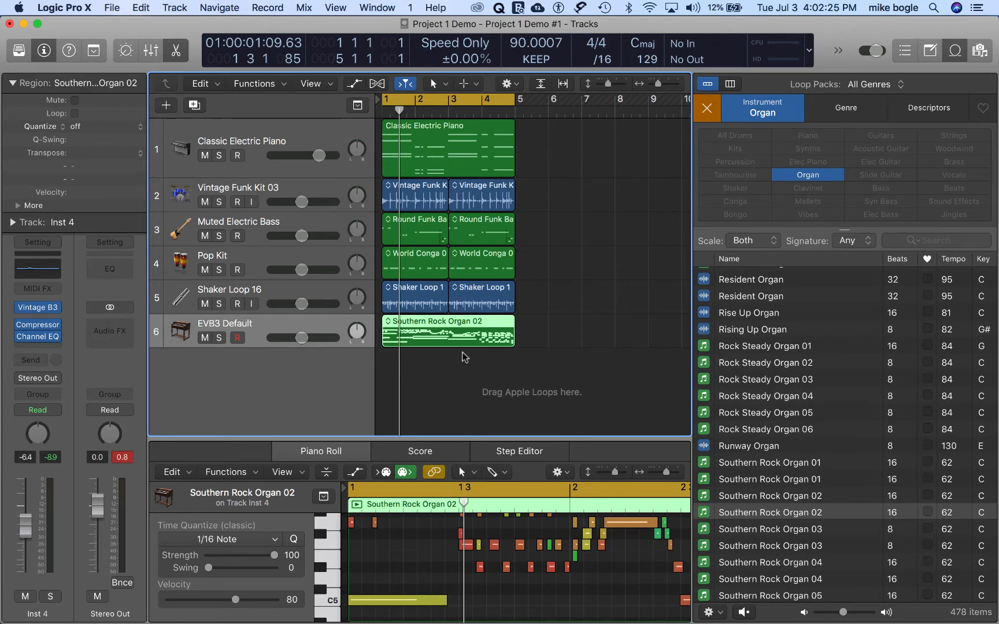
click(431, 355)
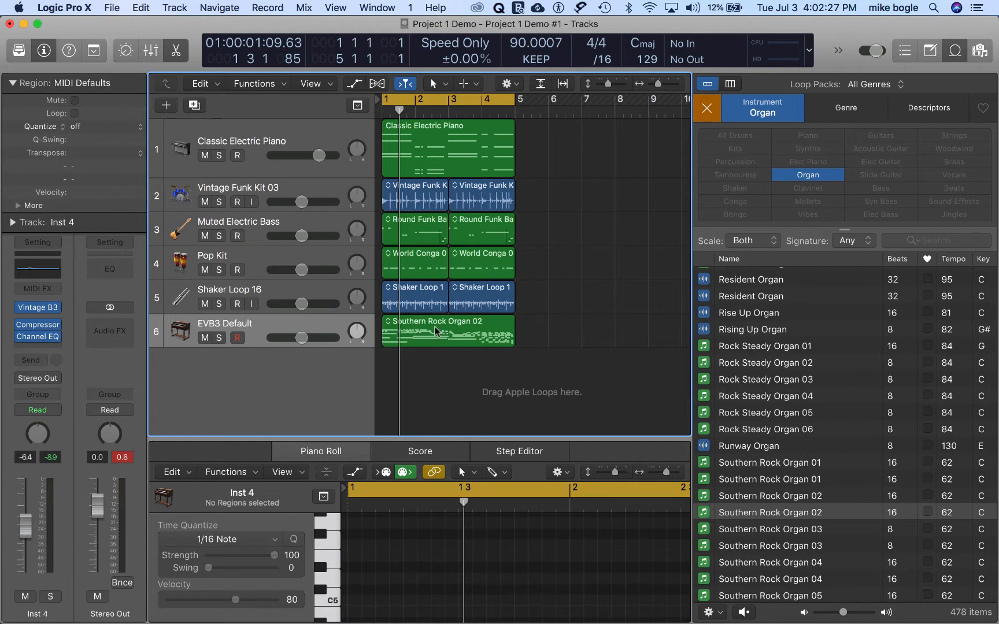
click(436, 331)
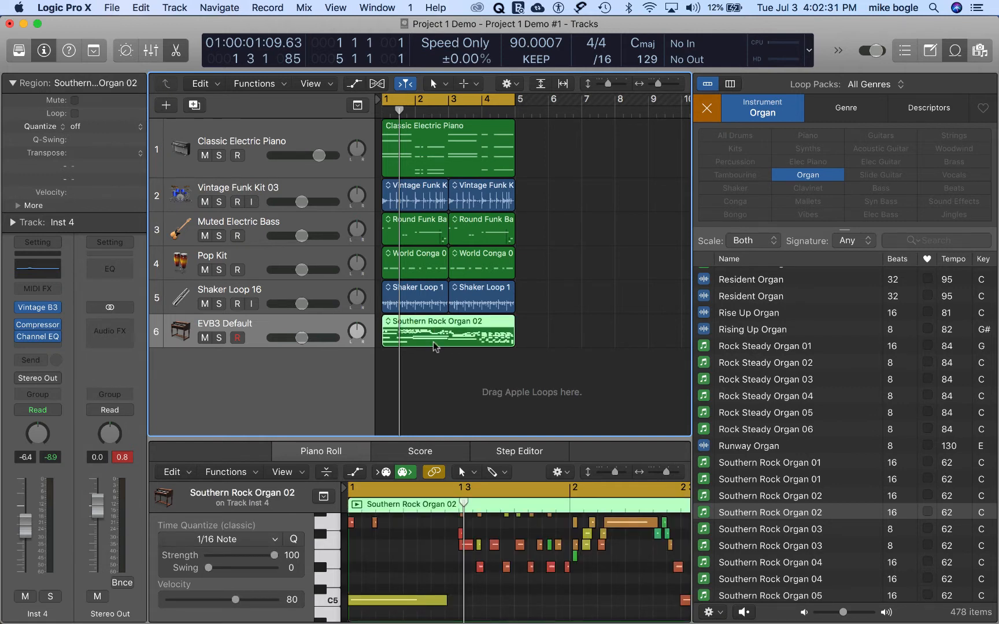
key(Delete)
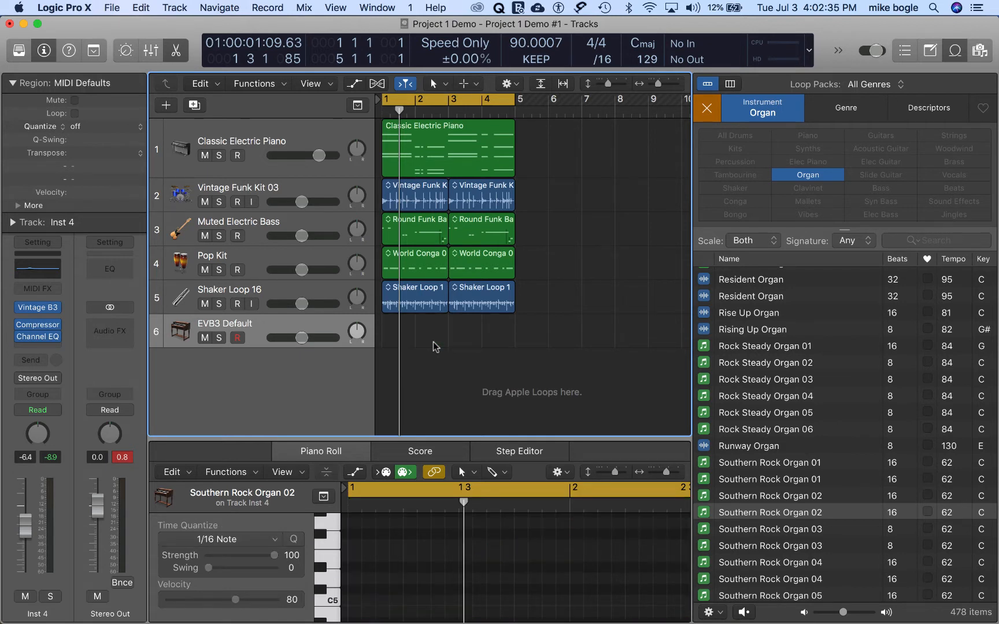
Step: Turn off the cycle and record a four-bar organ part on the EVB3 Default track from bar 1
key(c)
key(Return)
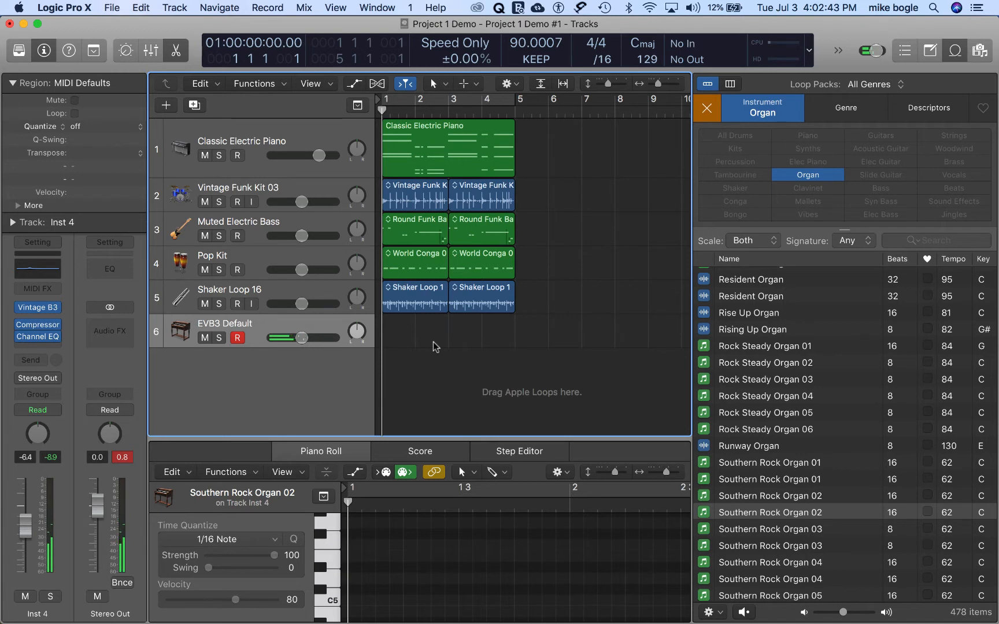
key(r)
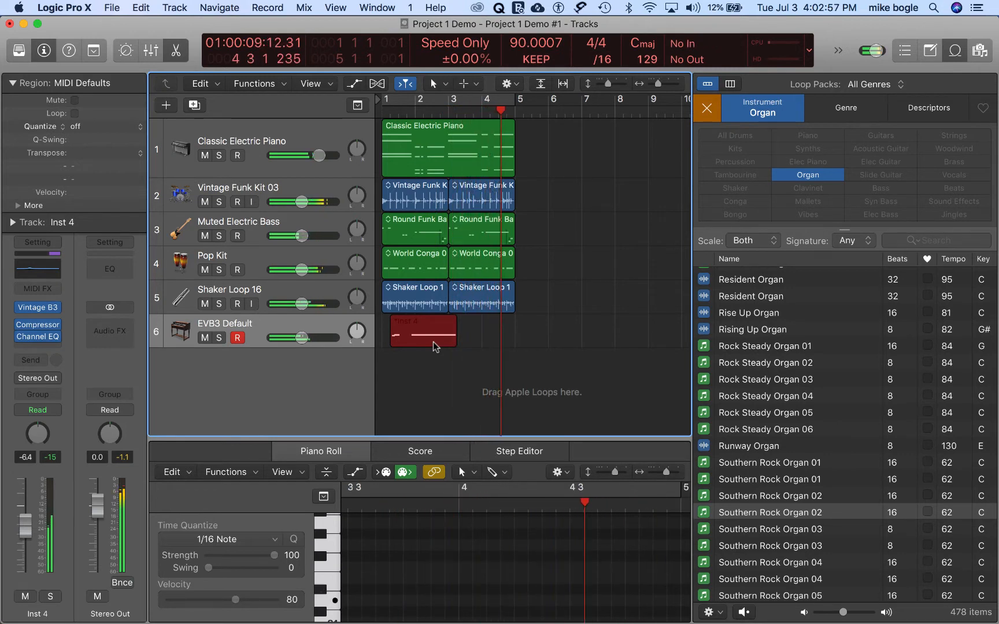
key(space)
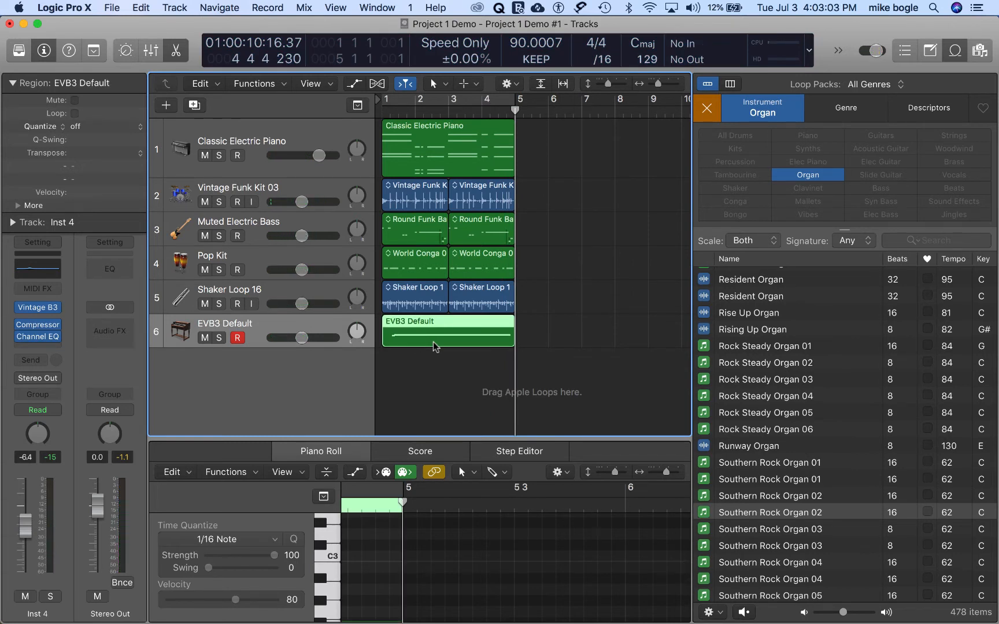
Step: Close the loop browser, event list and Piano Roll so the tracks area fills the window
click(952, 52)
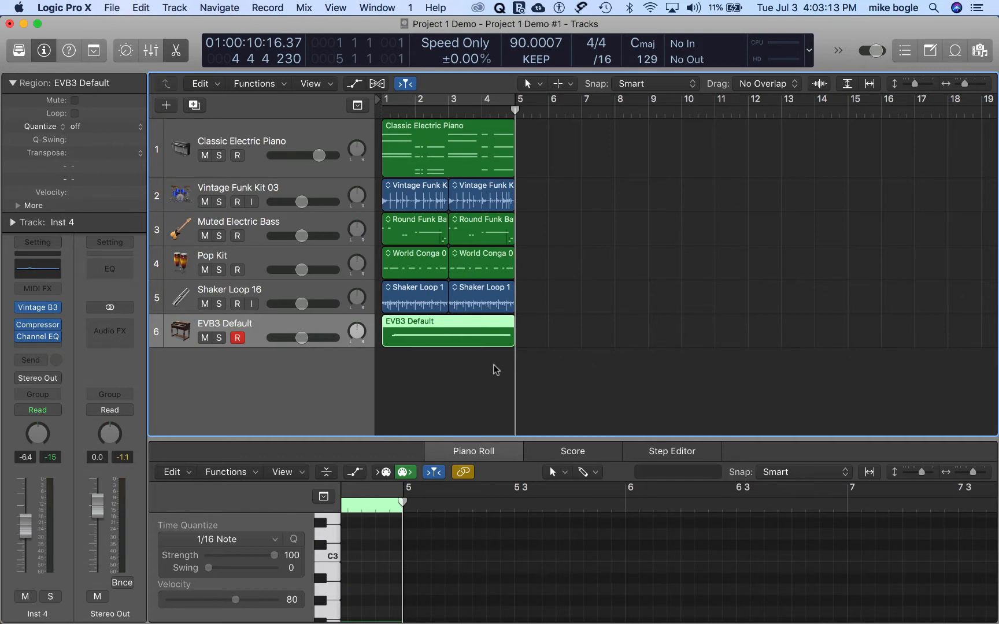
key(d)
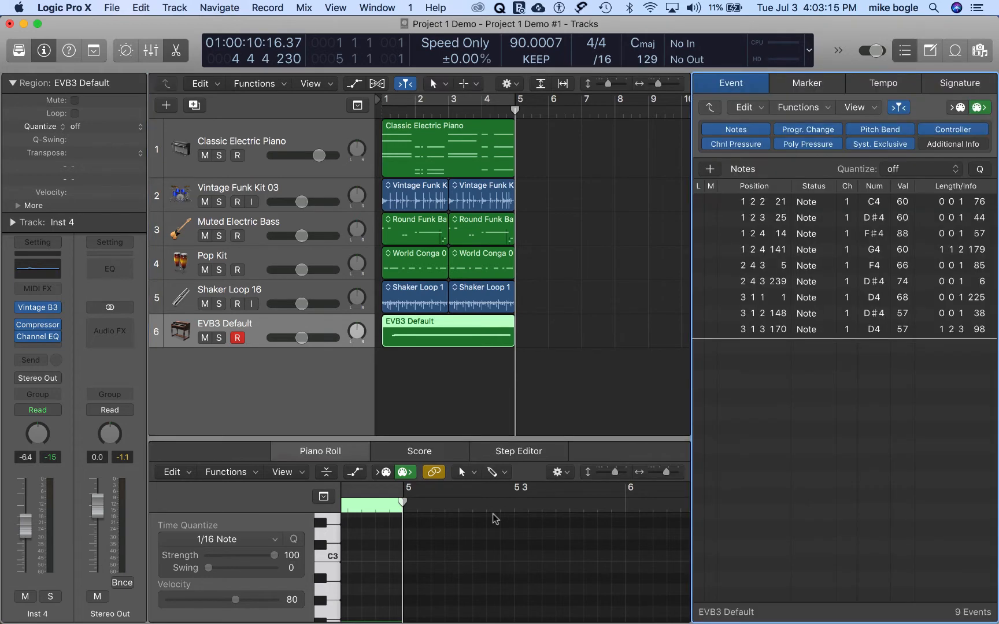
key(d)
key(d)
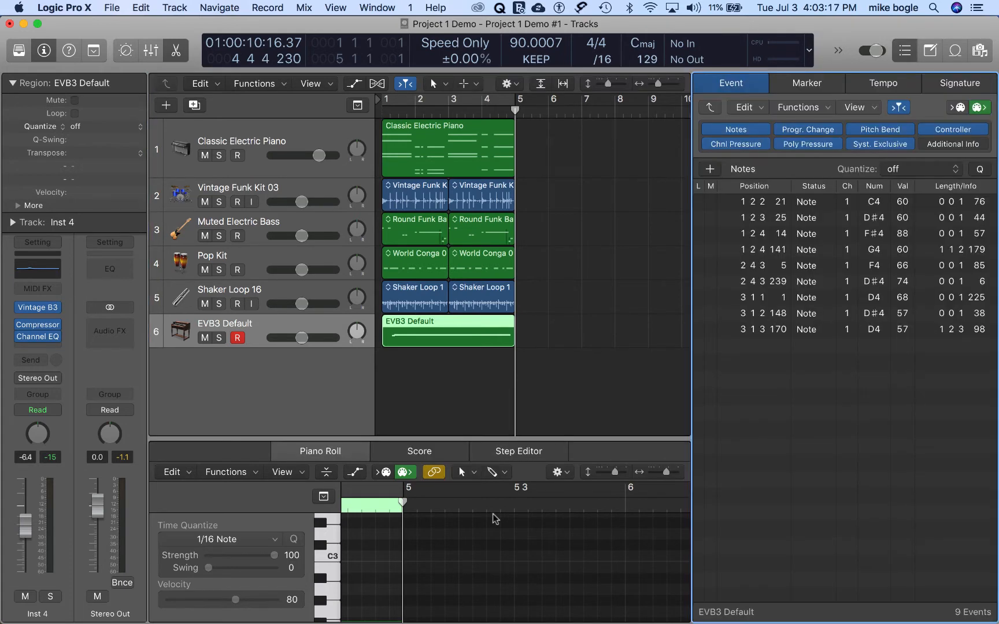
key(d)
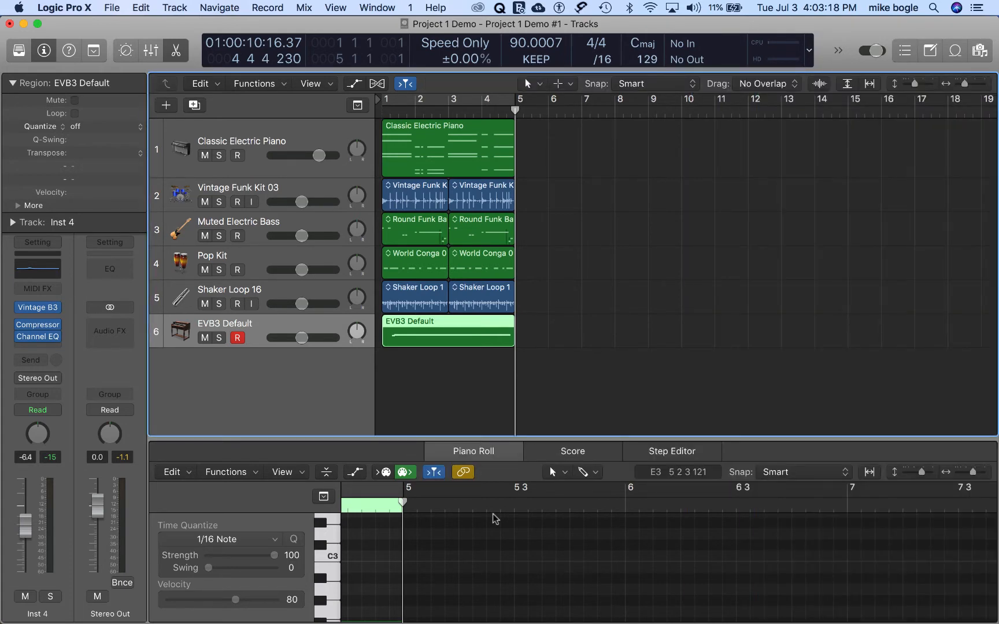
click(469, 456)
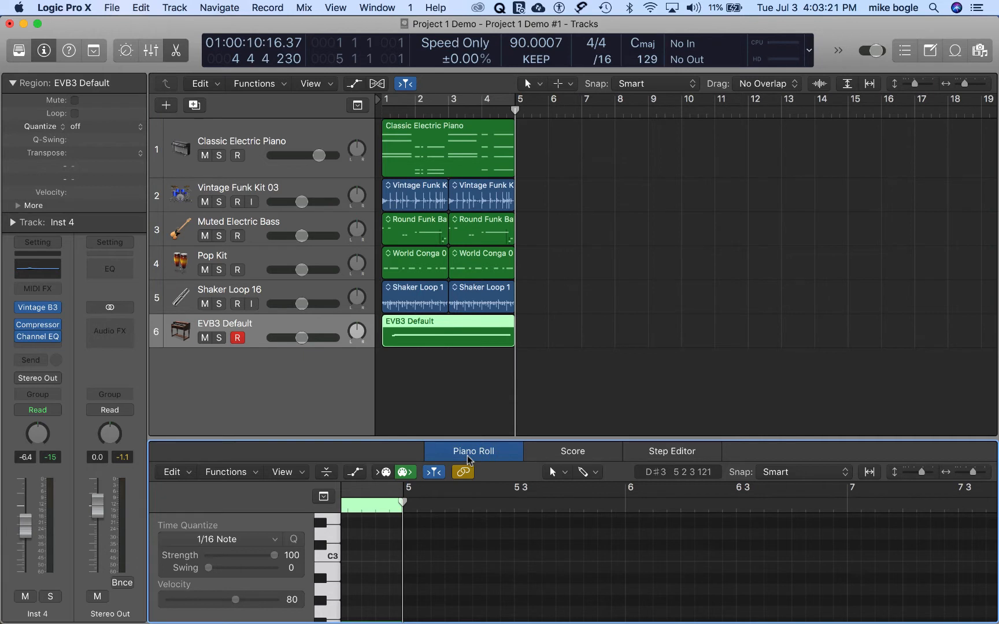
key(e)
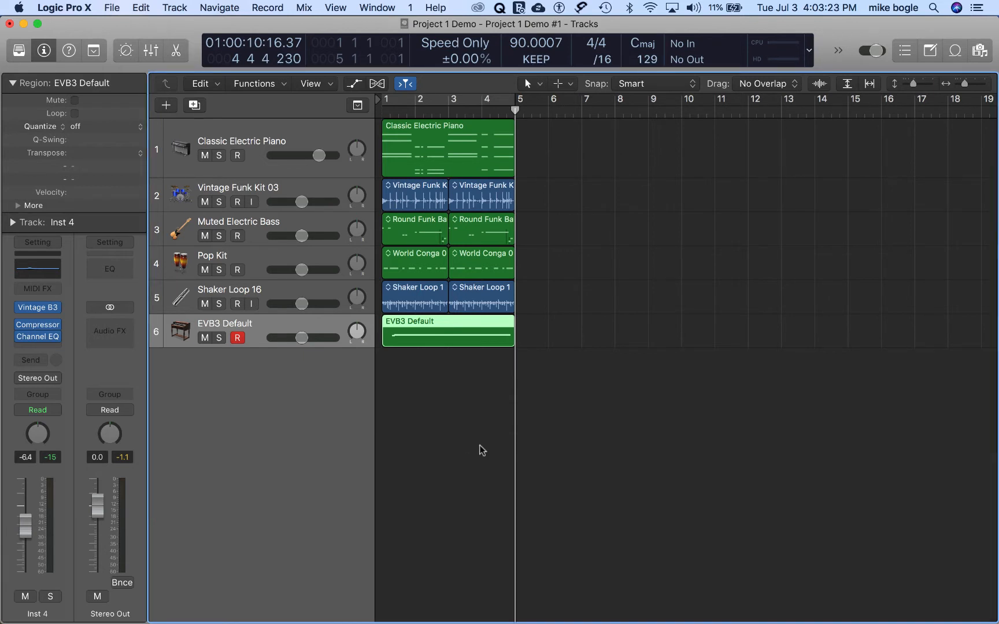
Step: Select all ten regions across the six tracks and copy them to bar 5
drag(536, 380, 397, 161)
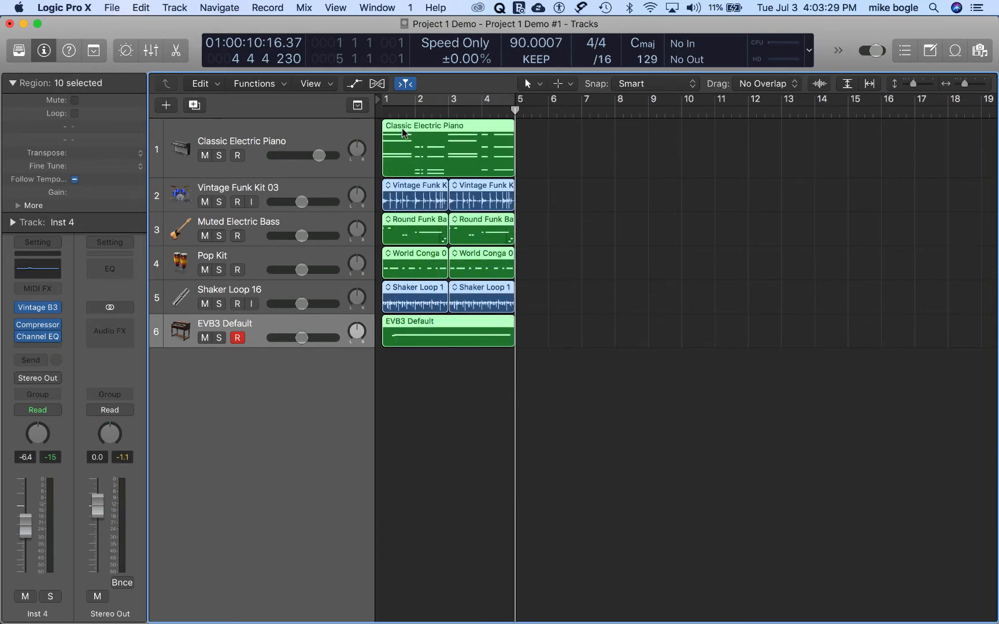
alt+drag(402, 132, 536, 132)
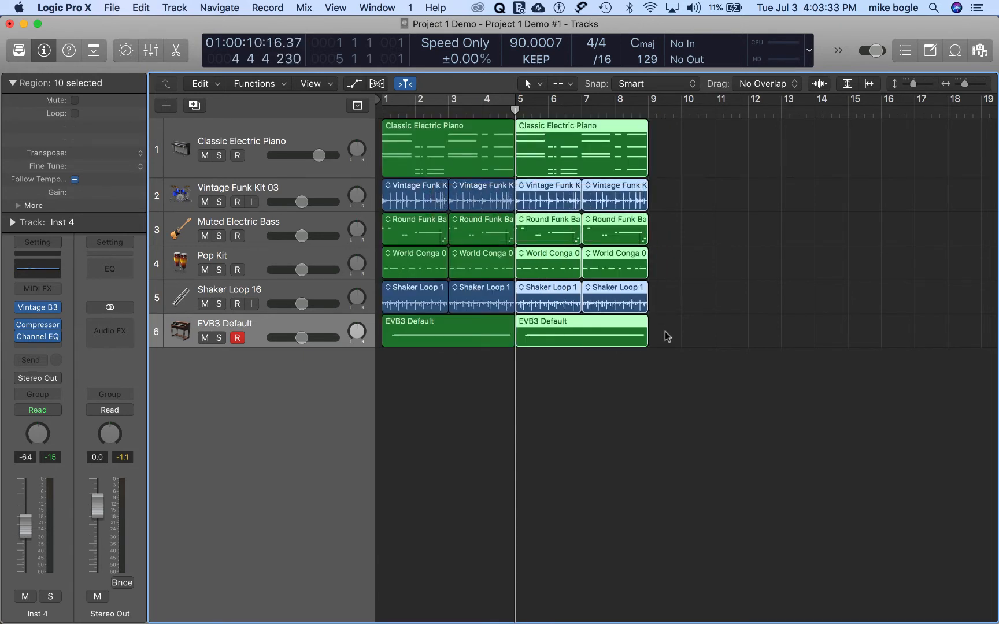
Step: Select all regions in bars 1 to 8 and place the playhead exactly at bar 9
drag(668, 351, 421, 147)
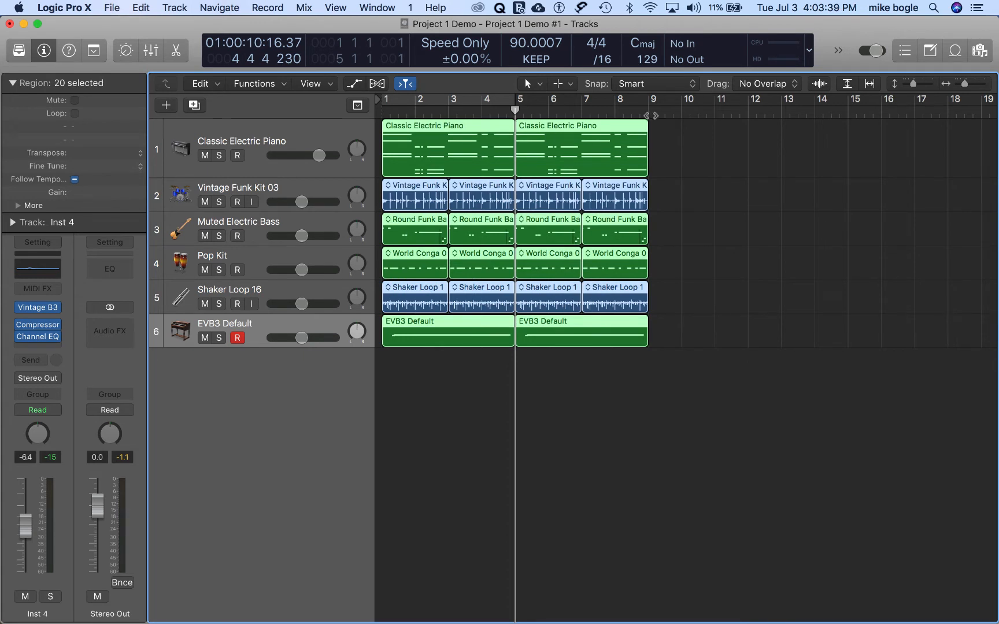
click(650, 111)
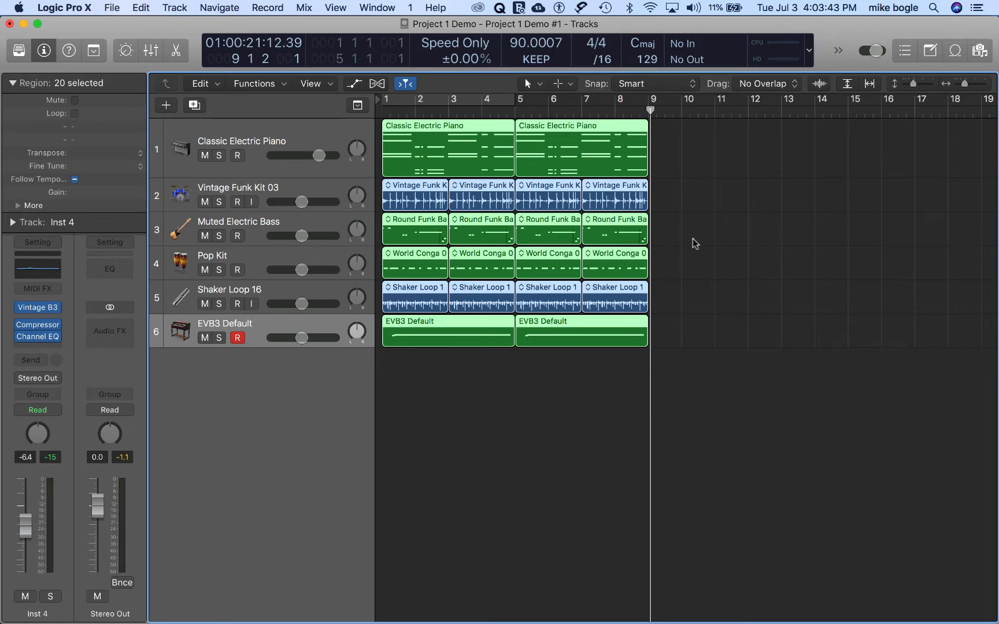
key(comma)
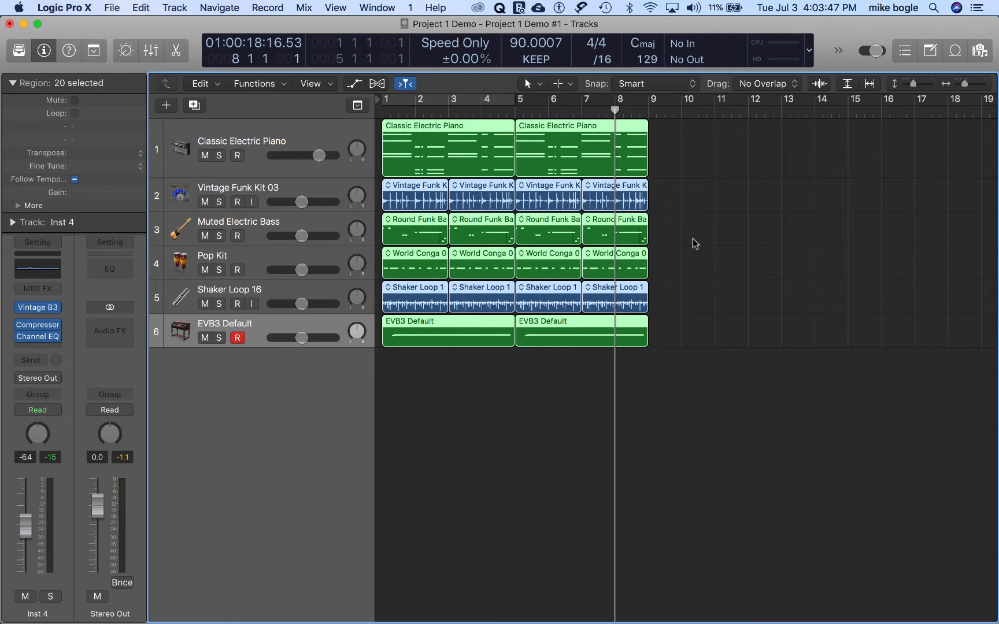
key(period)
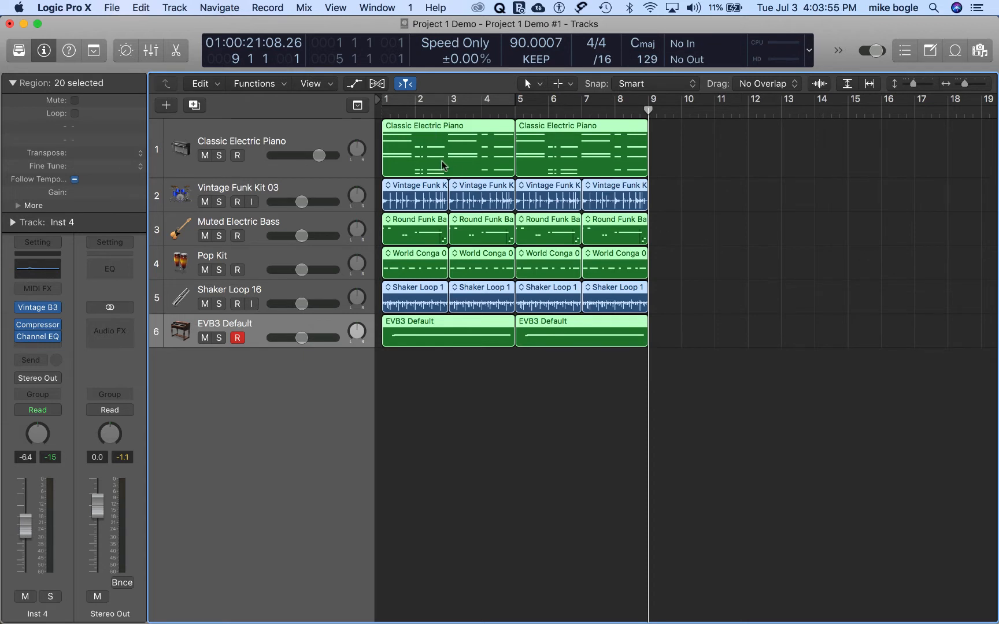
Step: Select every region on all tracks and repeat the eight-bar block six times, extending the arrangement to bar 57
click(297, 135)
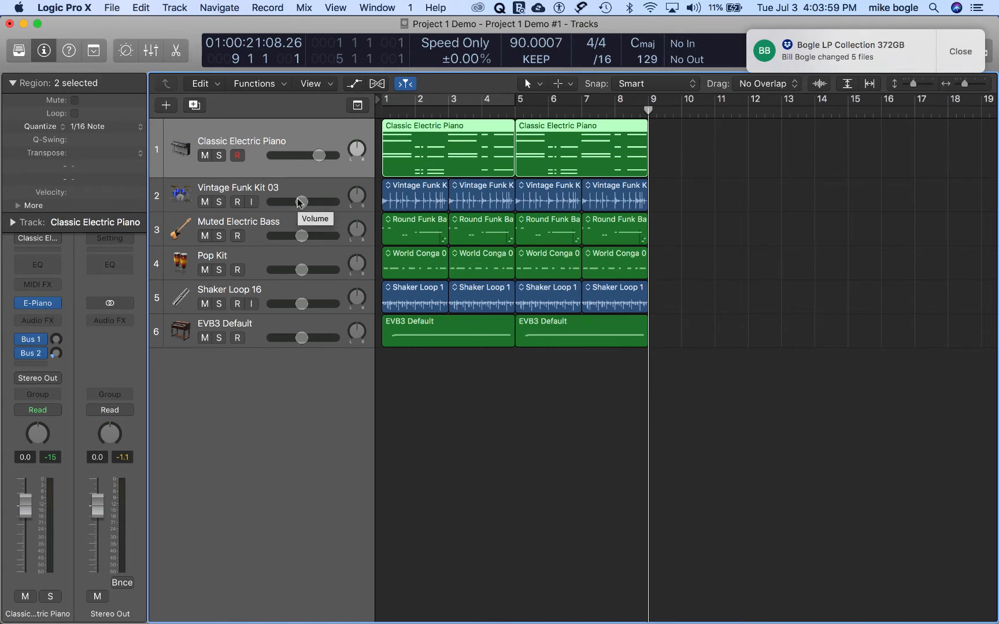
key(super+a)
key(super+r)
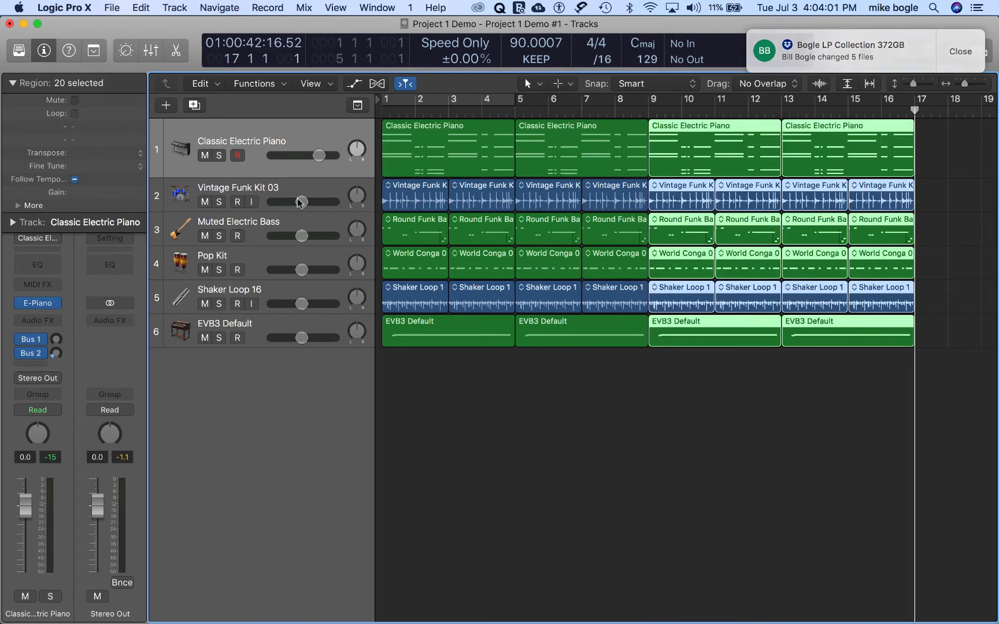
key(super+r)
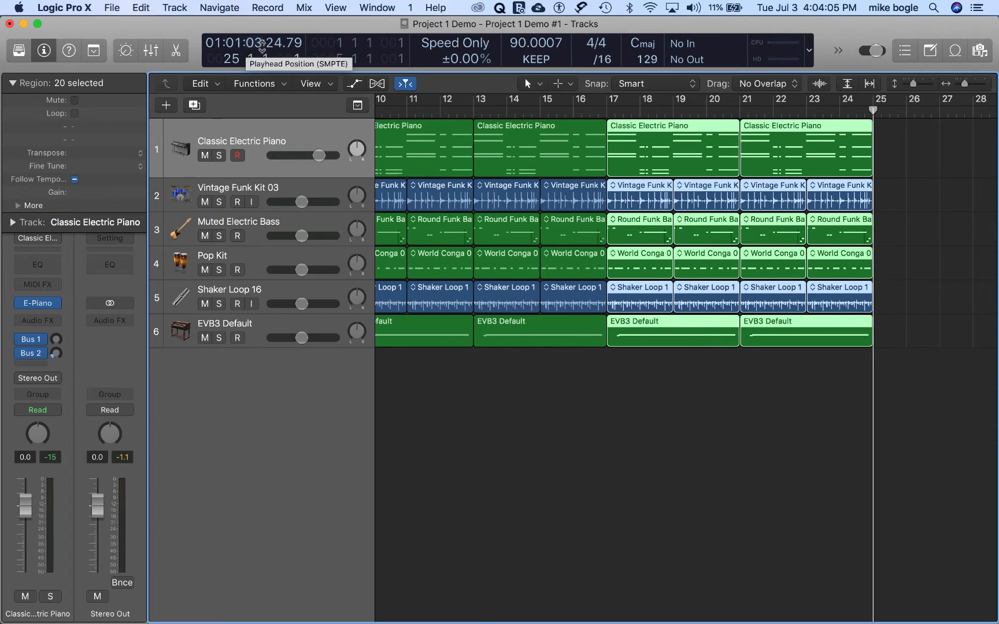
key(super+r)
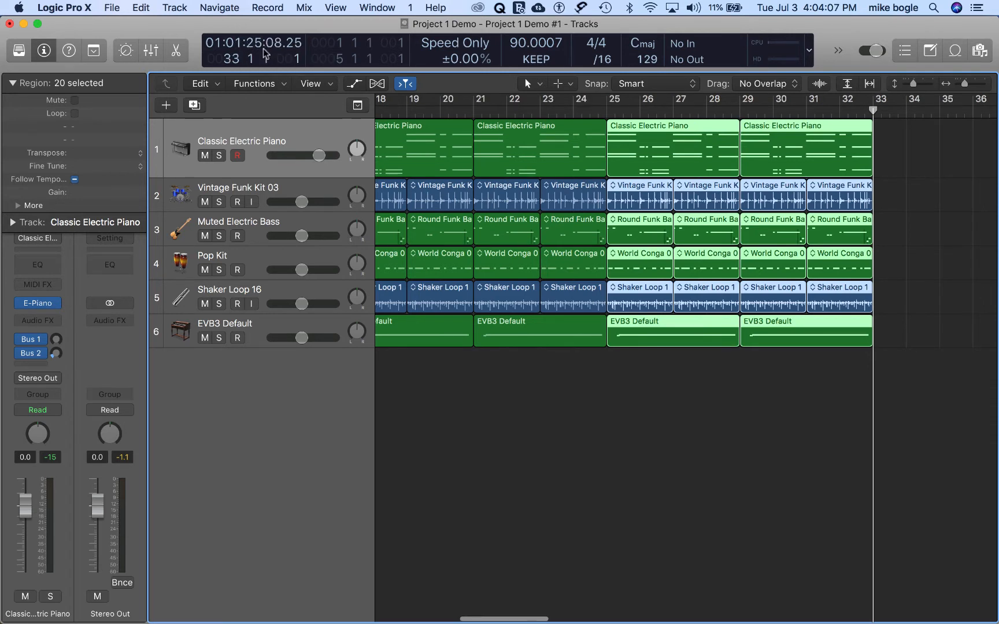
key(super+r)
key(super+r)
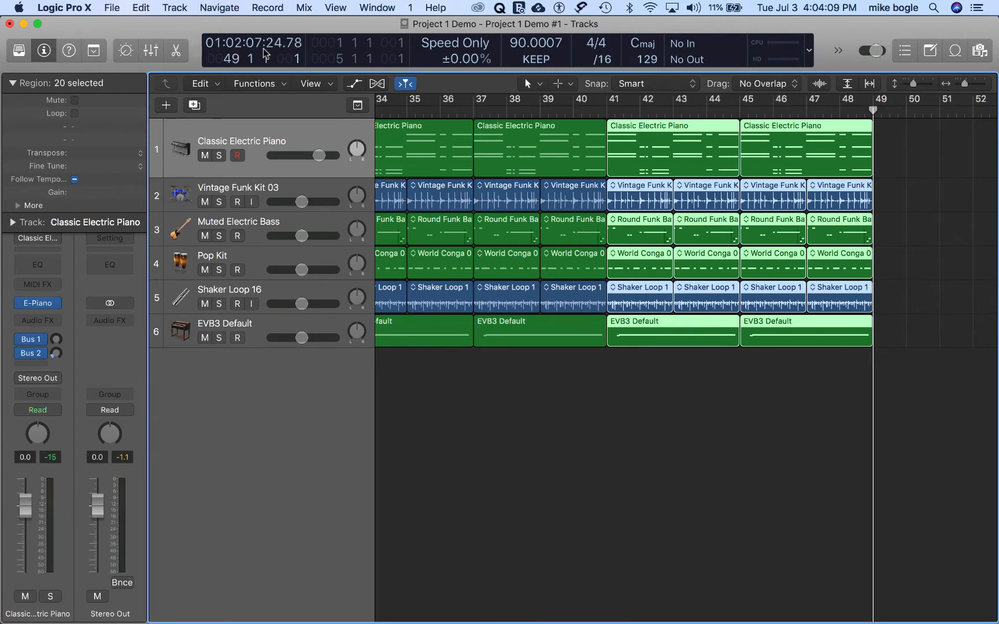
key(super+r)
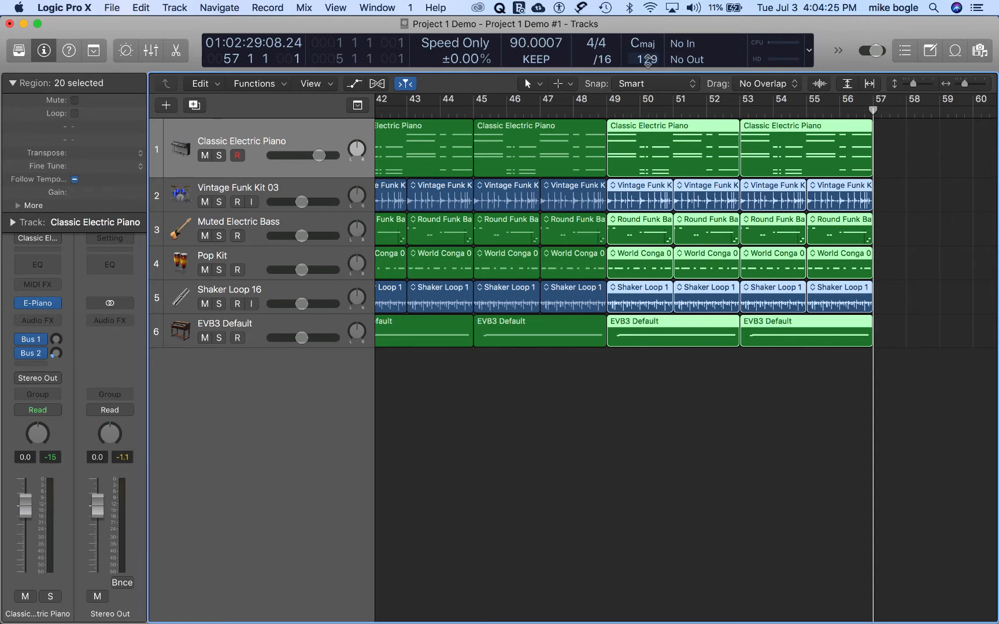
Step: Set the project end to bar 57
double_click(646, 59)
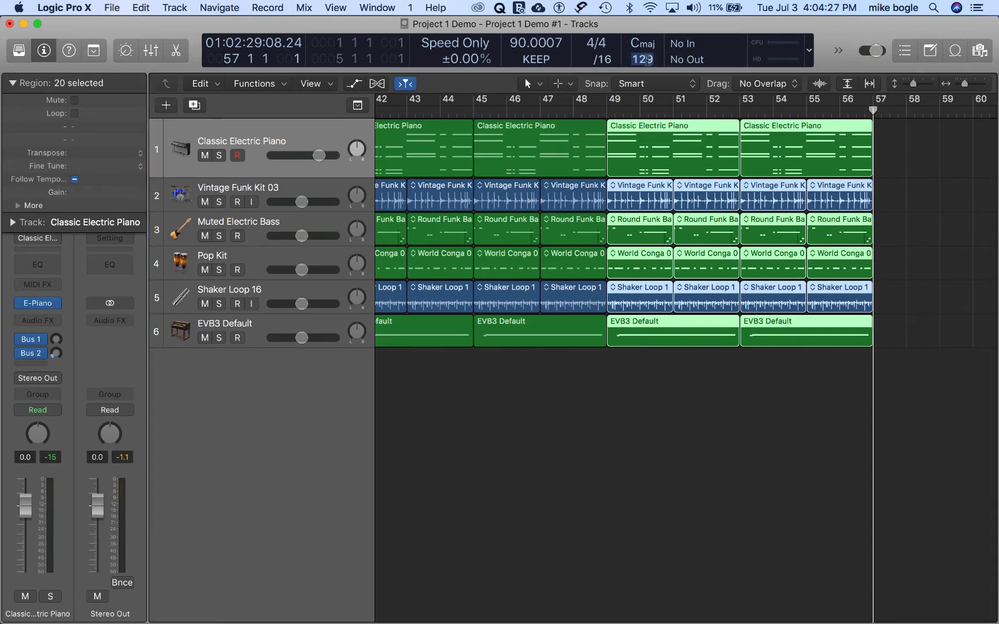
text(57)
key(Return)
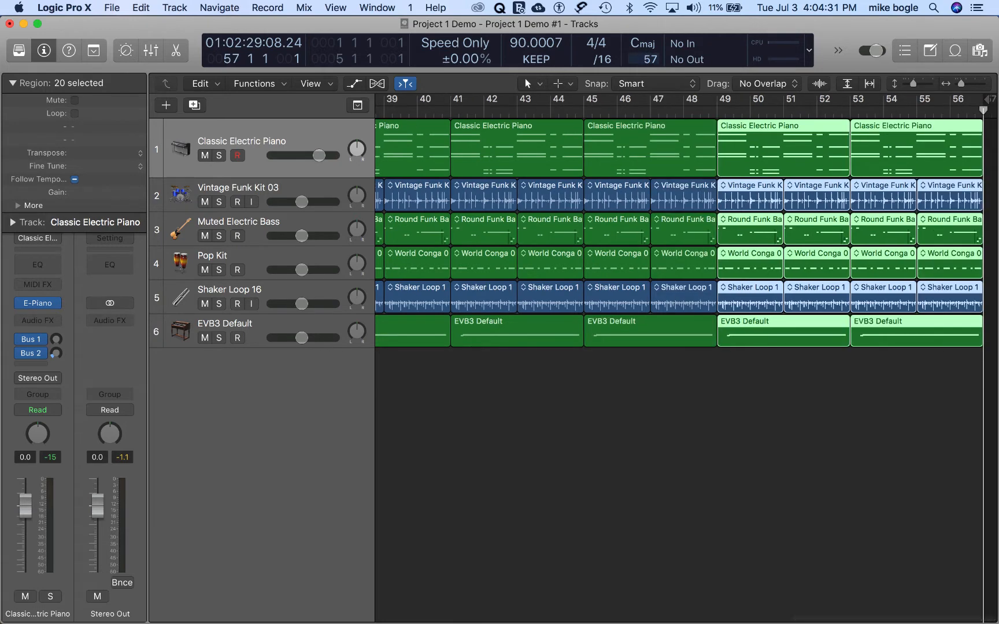
Step: Hide Varispeed in the control bar's LCD settings and switch the display to Beats & Time (Large)
click(809, 50)
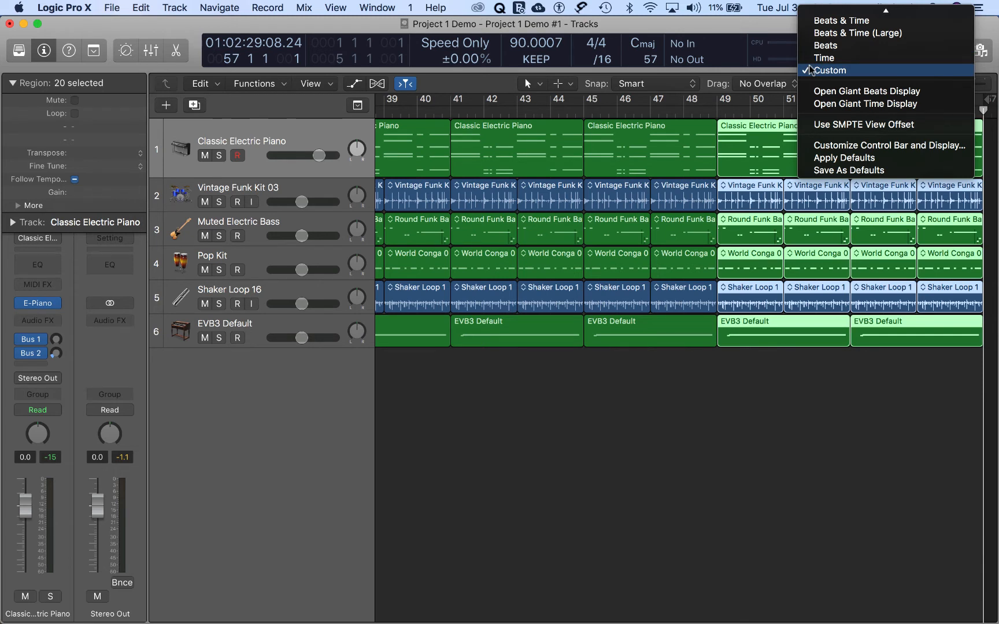
click(844, 147)
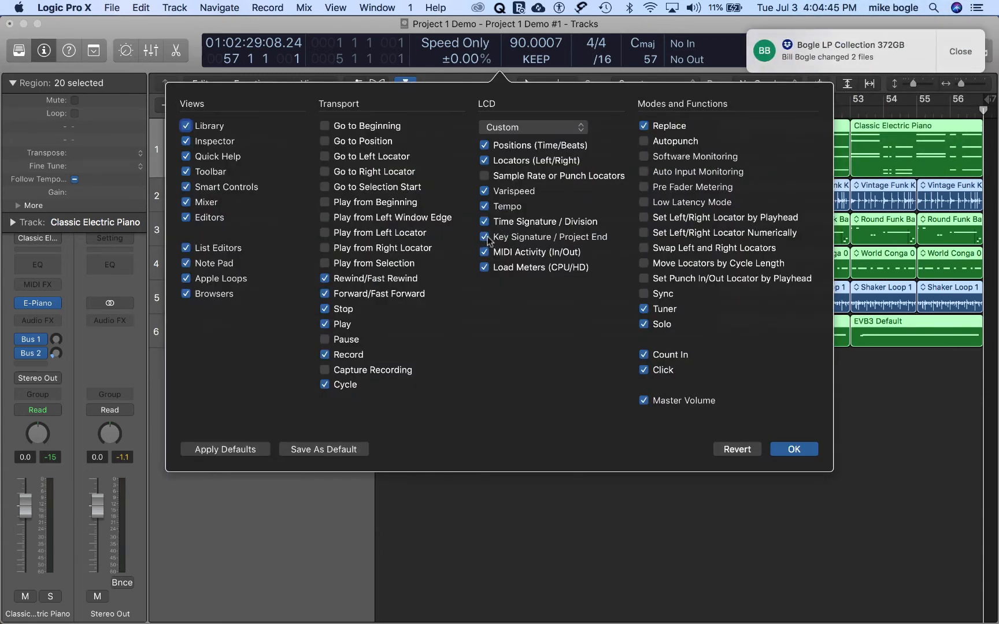
click(485, 191)
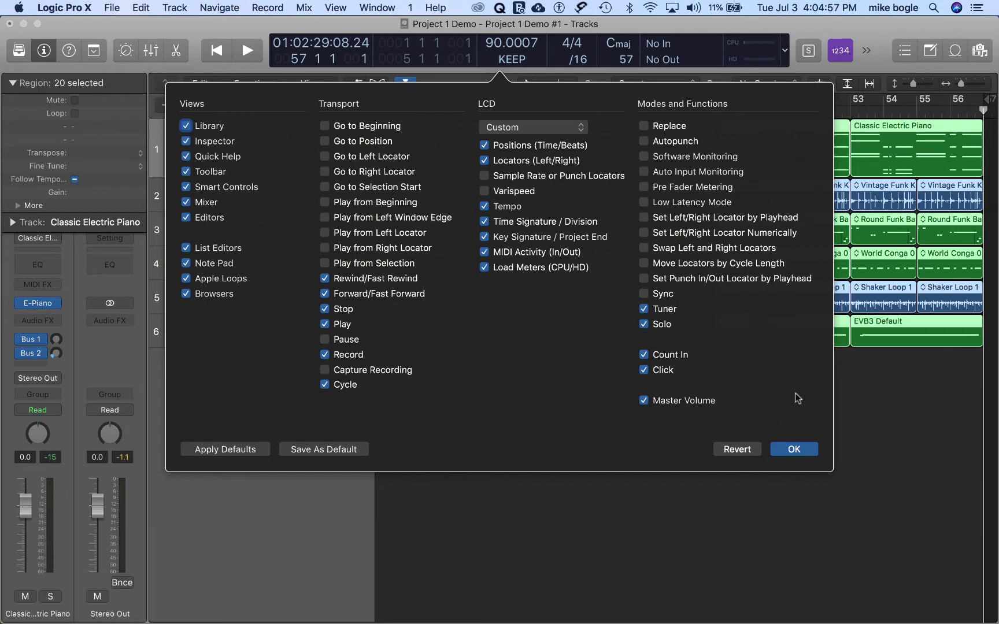
click(793, 449)
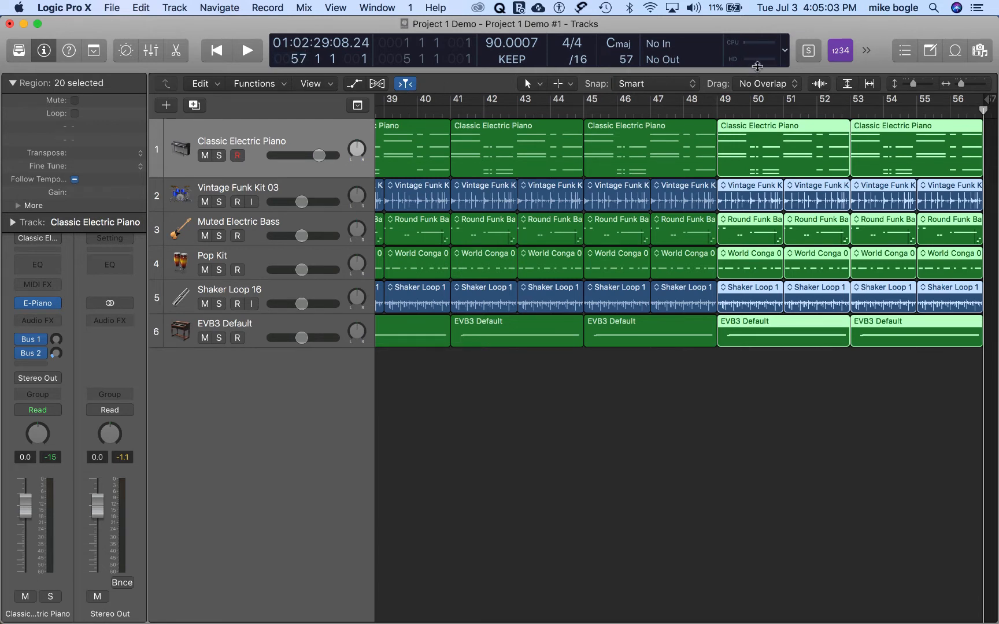
click(786, 54)
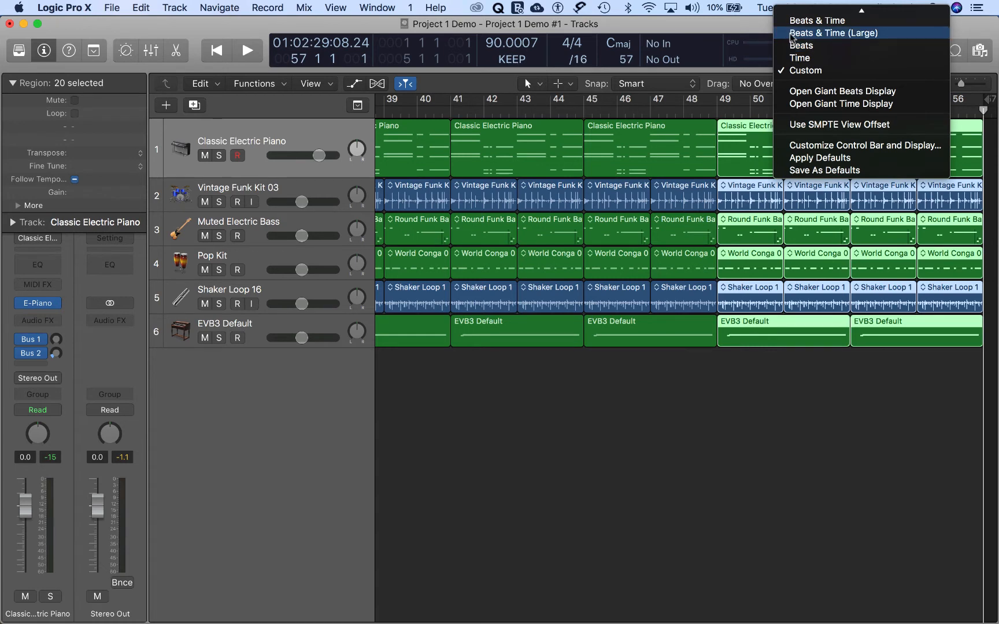
click(792, 33)
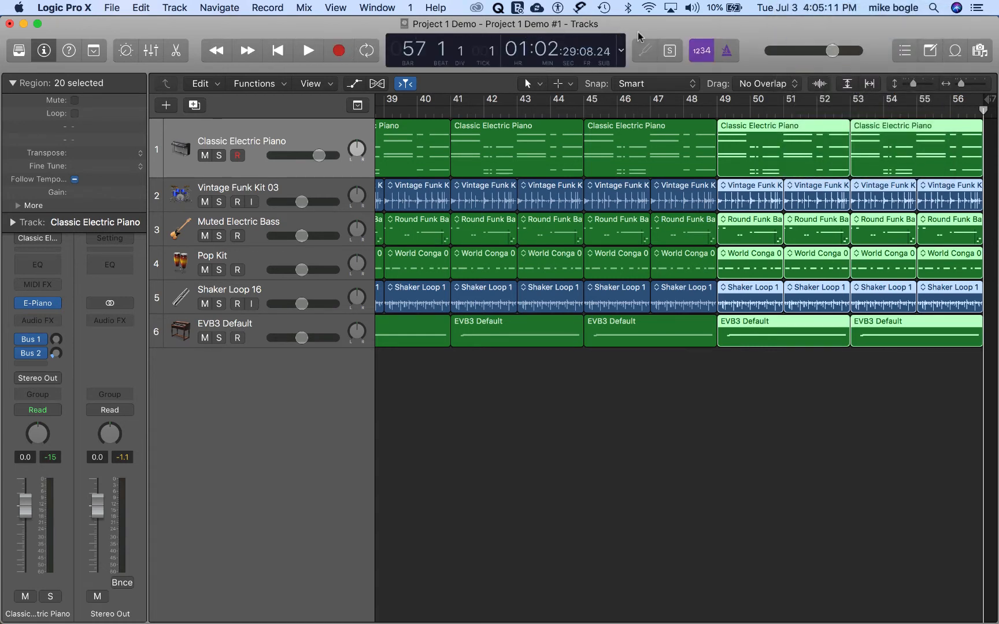
Step: Return to bar 1 and delete the electric piano and bass regions from bars 1 to 4 and the conga region from bars 1 to 2
key(Return)
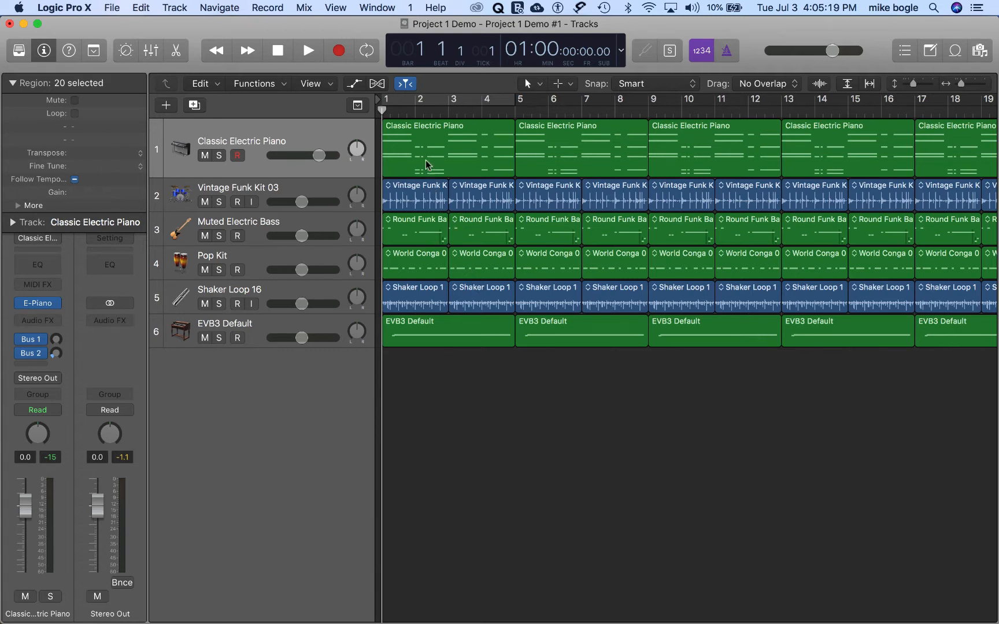
click(415, 141)
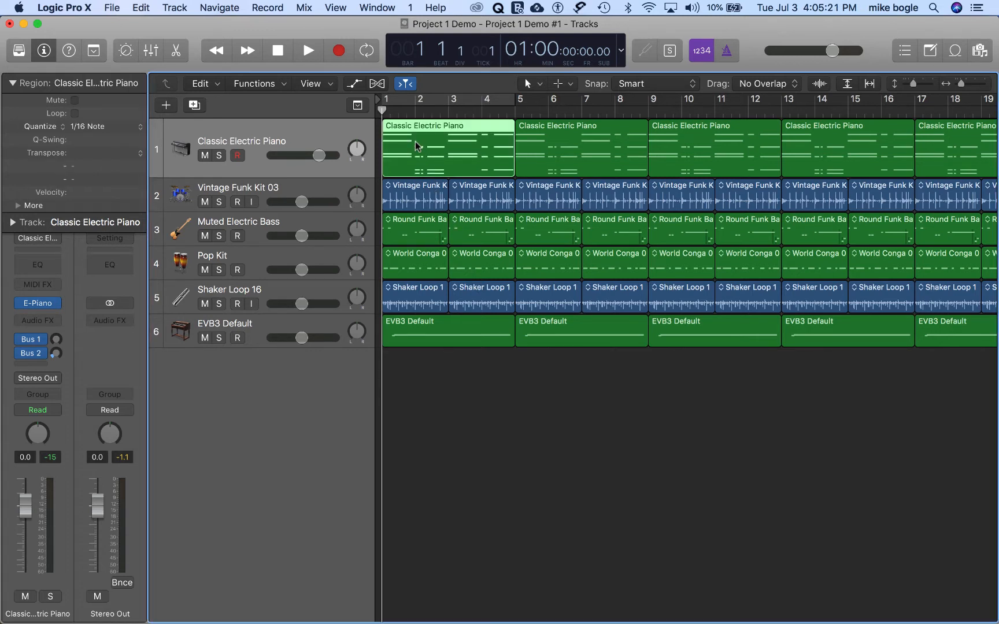
key(Delete)
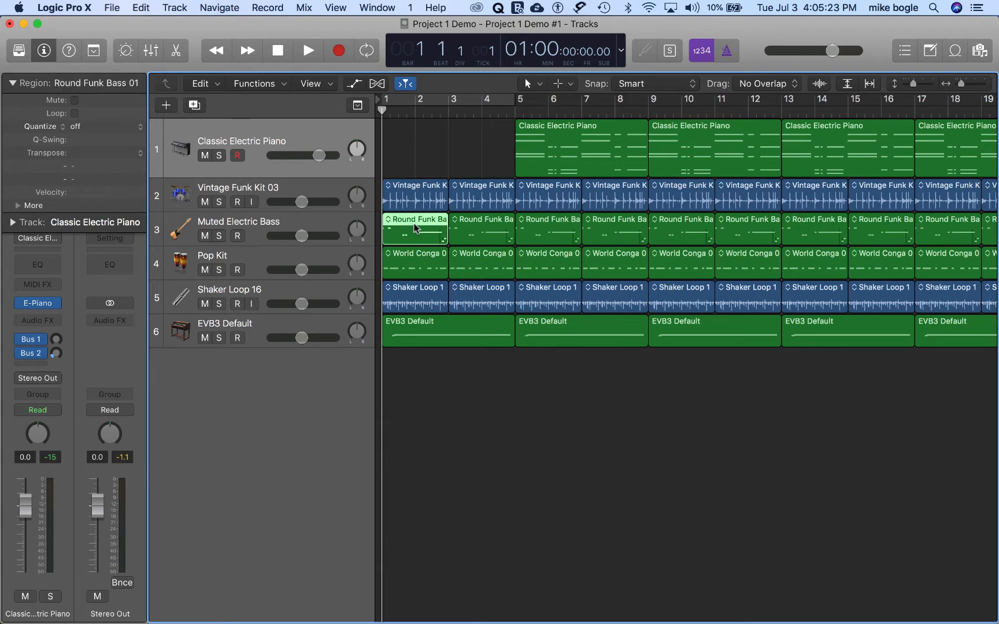
key(Delete)
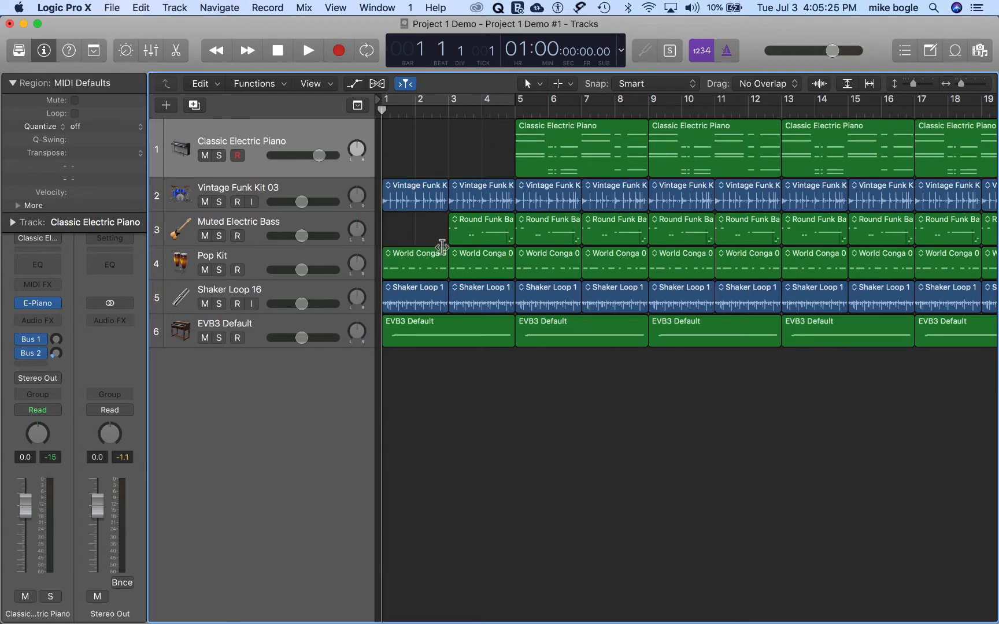
key(Delete)
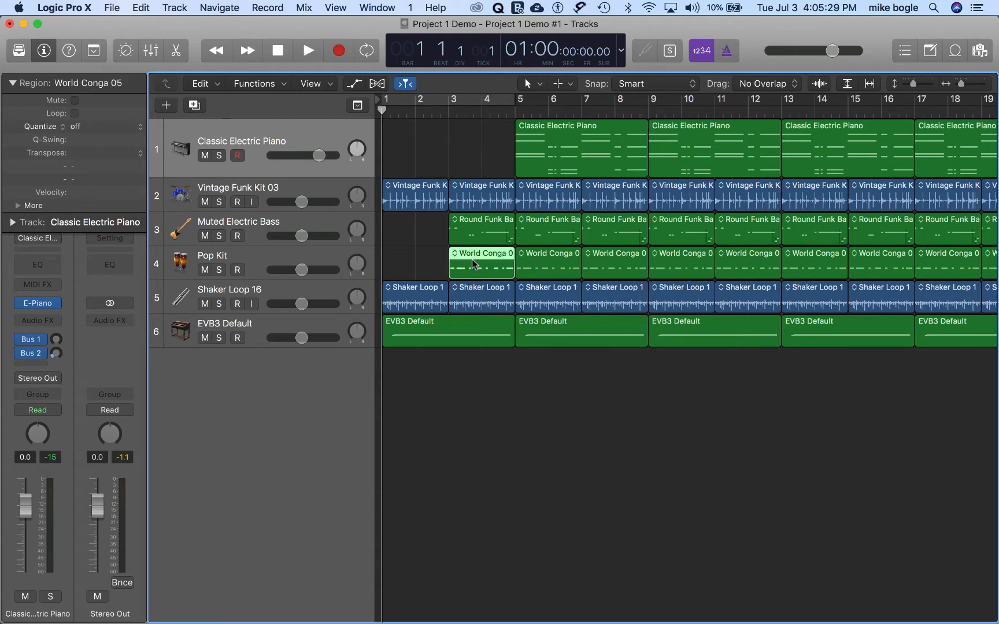
click(472, 233)
key(Delete)
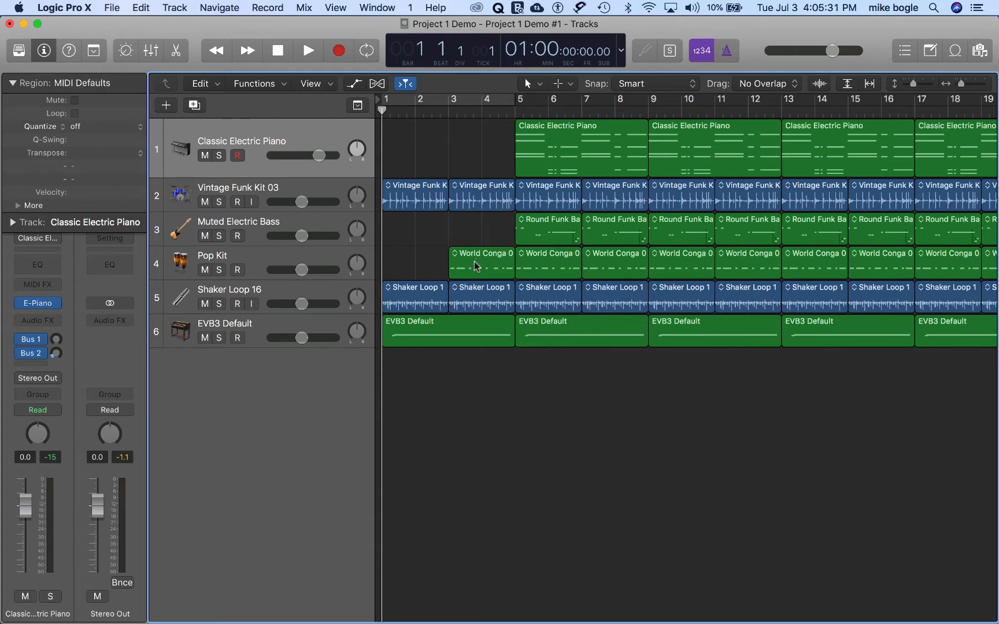
Step: Delete the shaker loops and the EVB3 organ region from bars 1 to 4
click(421, 298)
key(Delete)
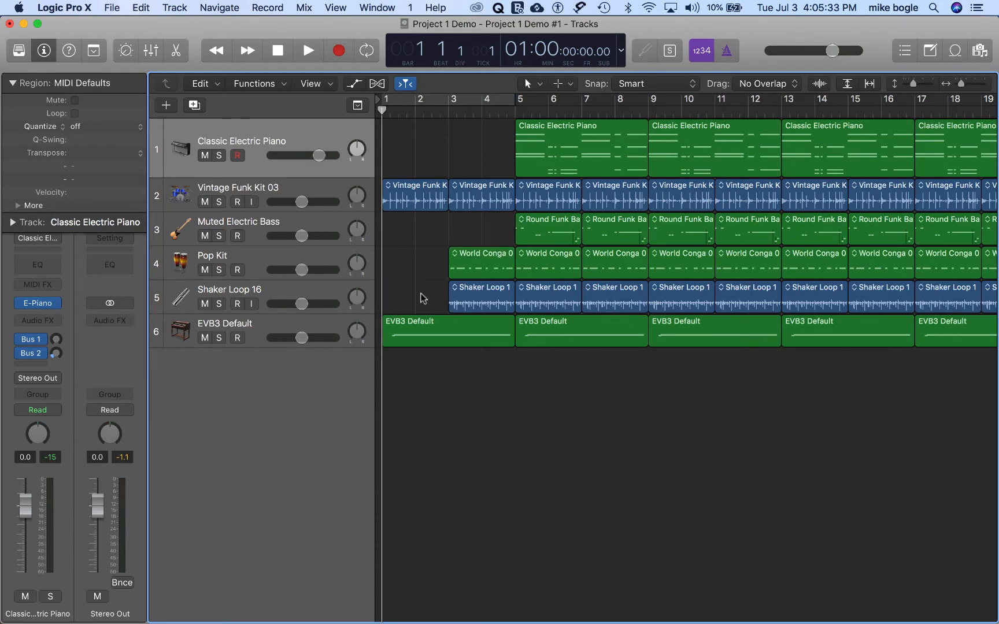
click(449, 322)
key(Delete)
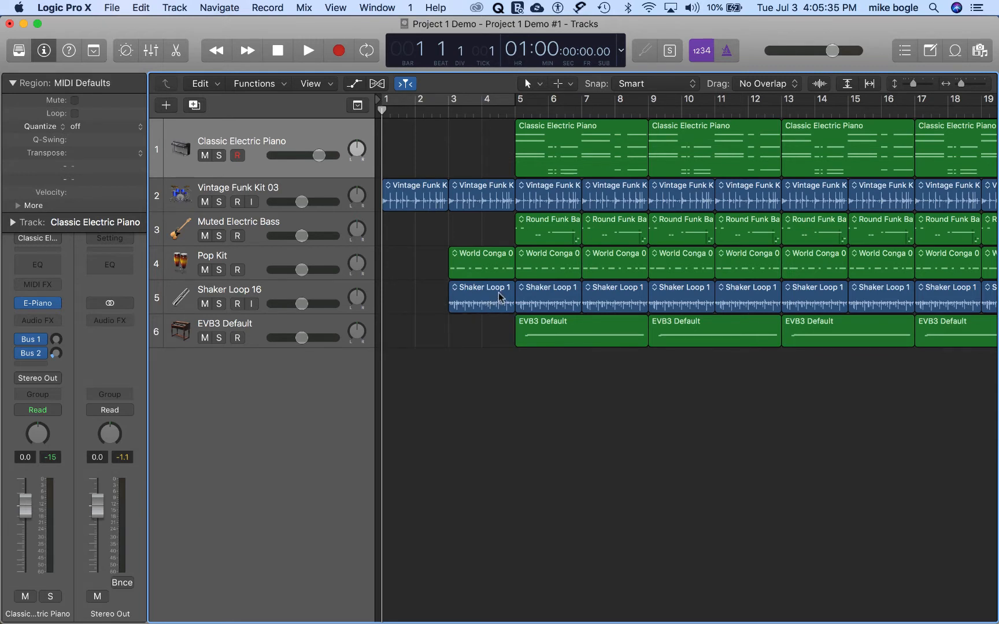
click(501, 296)
key(Delete)
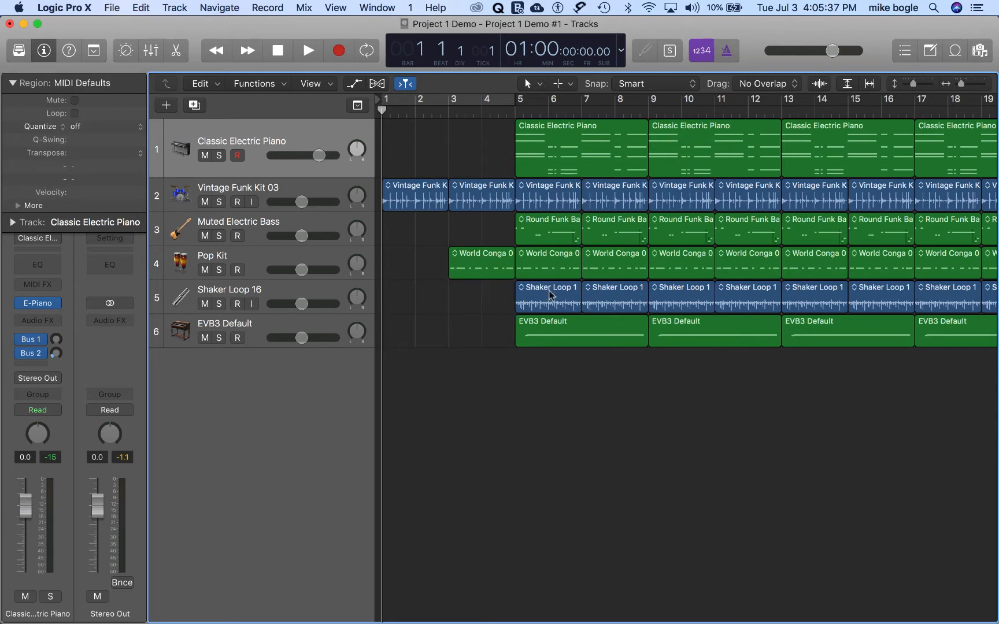
Step: Delete the organ regions from bars 5 to 12, the electric piano from bars 5 to 8 and the bass from bars 5 to 6
click(558, 317)
key(Delete)
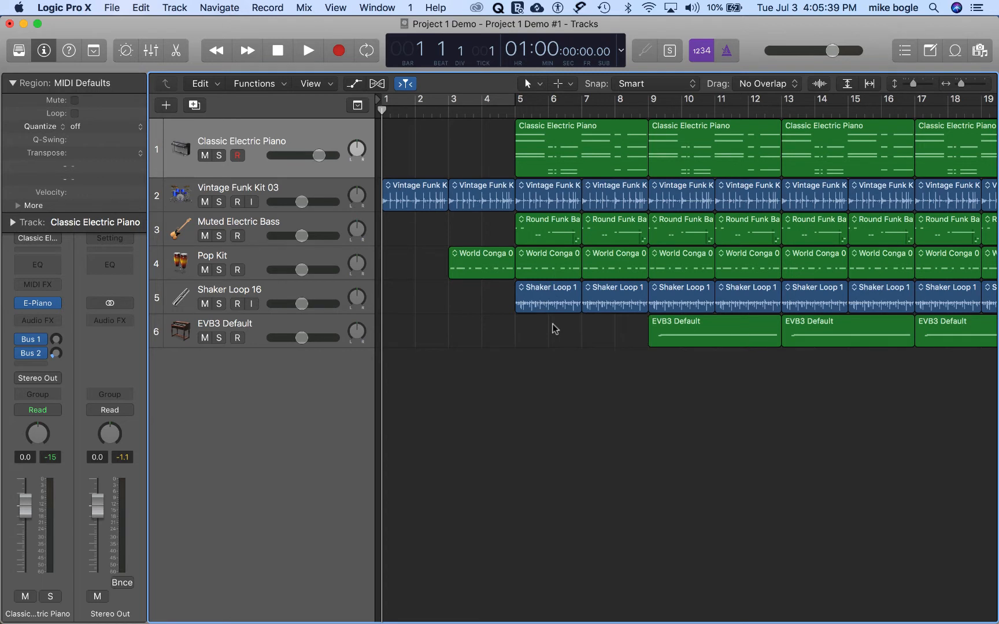
click(671, 330)
key(Delete)
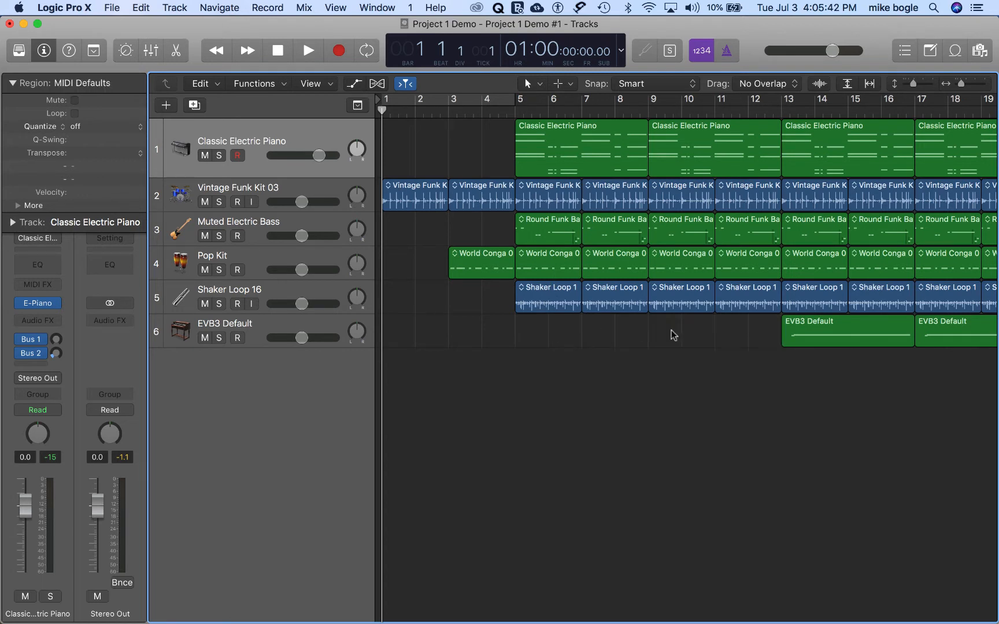
click(551, 148)
key(Delete)
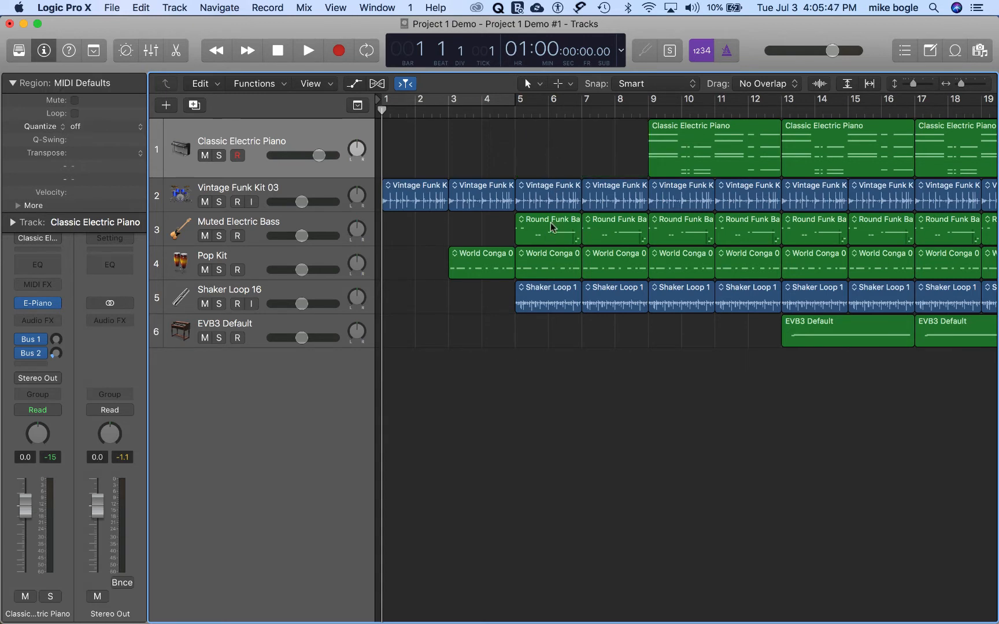
key(Delete)
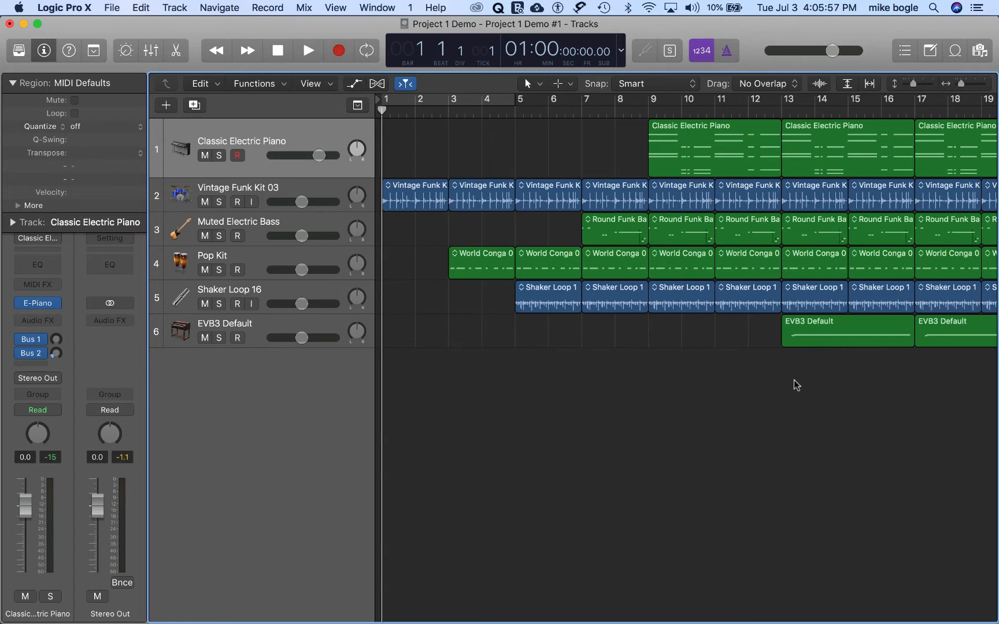
Step: Play the arrangement from bar 1 to about bar 25, slightly lowering the EVB3 Default organ track's volume during playback
key(space)
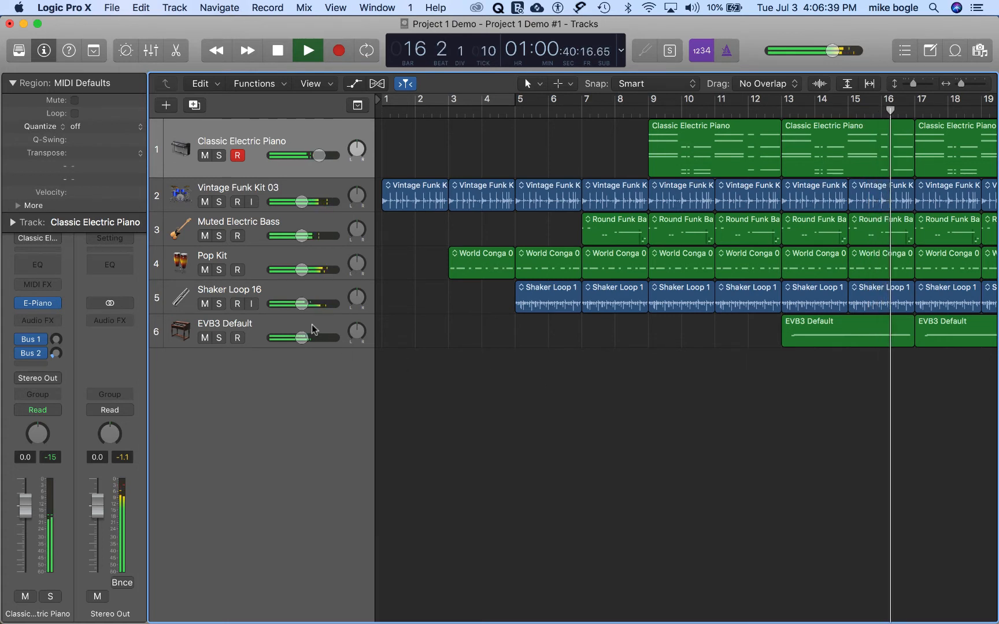
click(299, 341)
drag(300, 343, 294, 342)
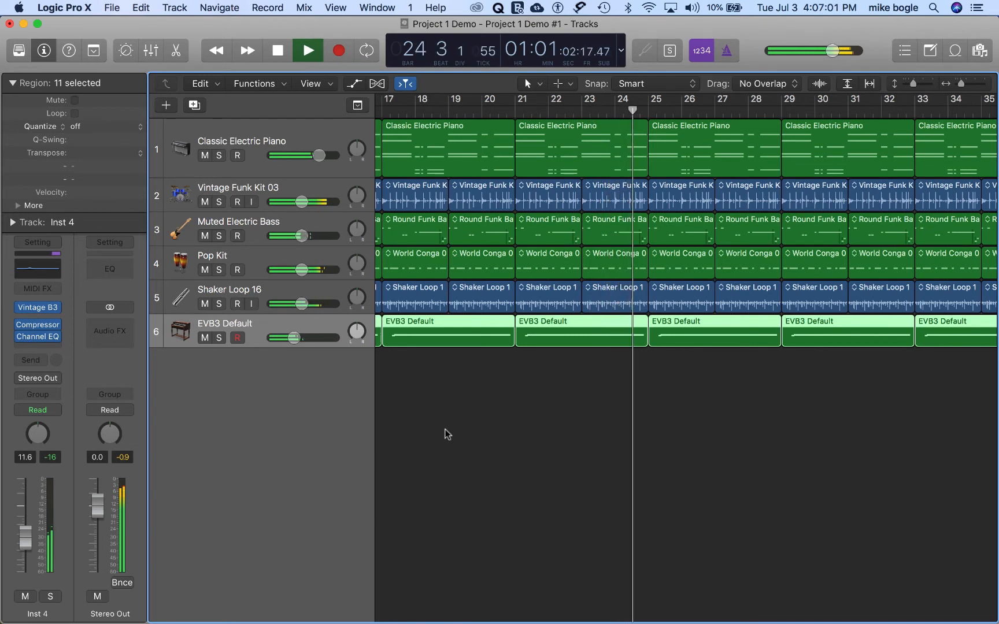
key(space)
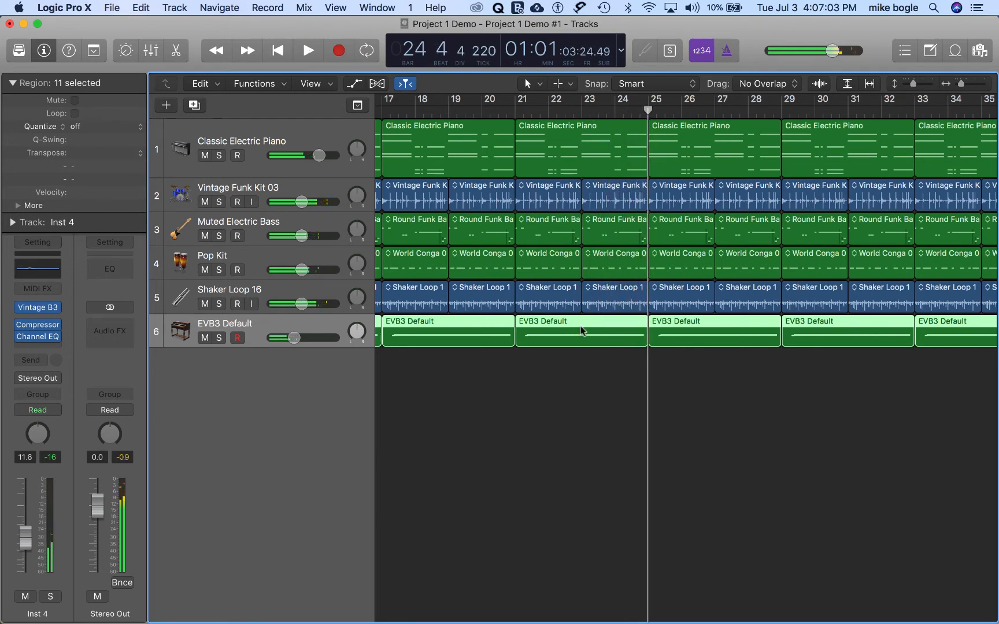
Step: Delete the Vintage Funk Kit drum and Round Funk Bass regions from bars 25 to 28
click(688, 159)
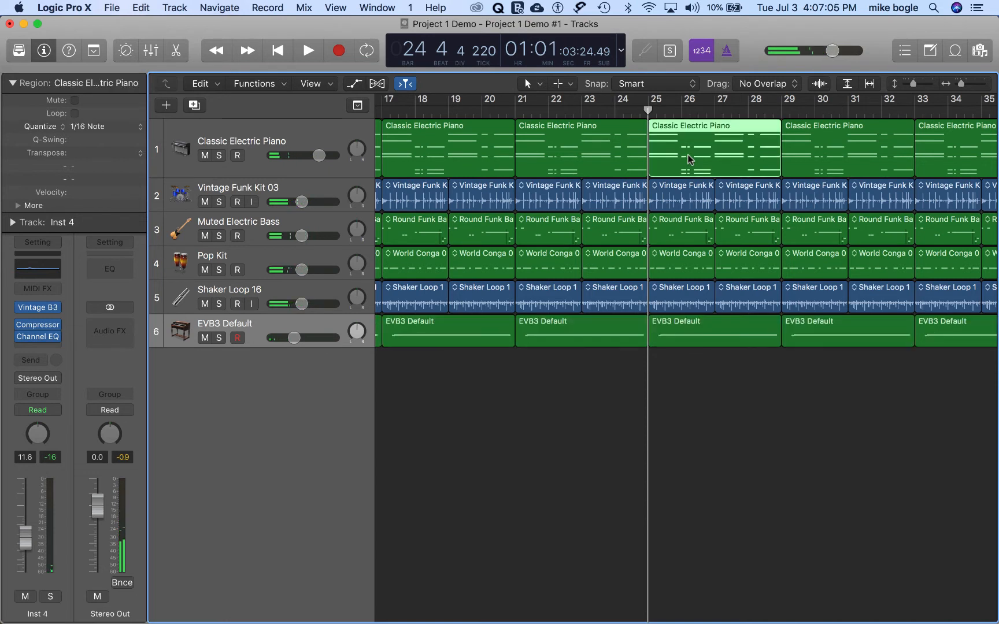
click(678, 193)
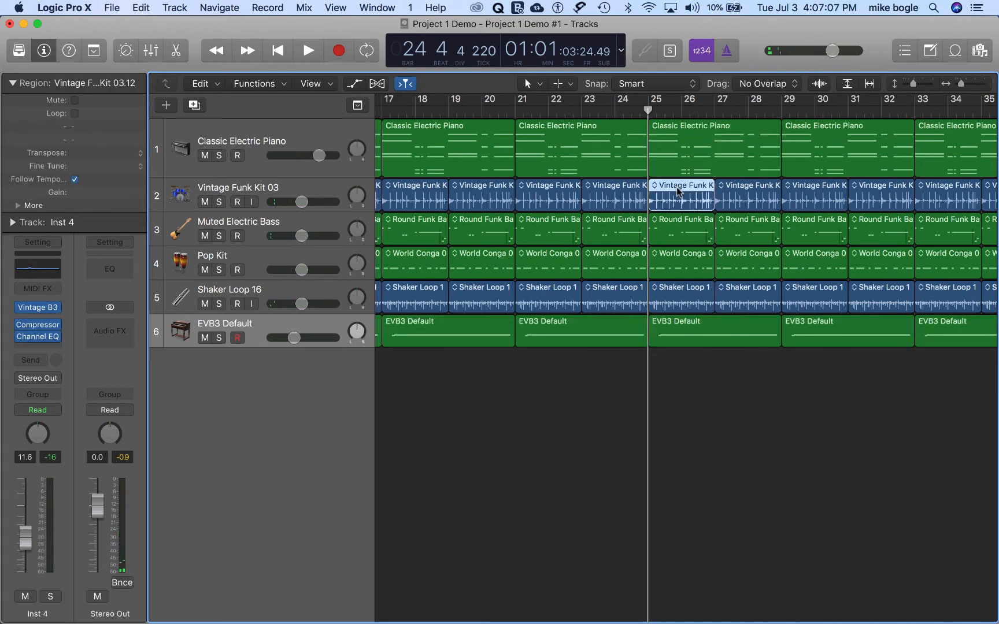
key(Delete)
click(732, 200)
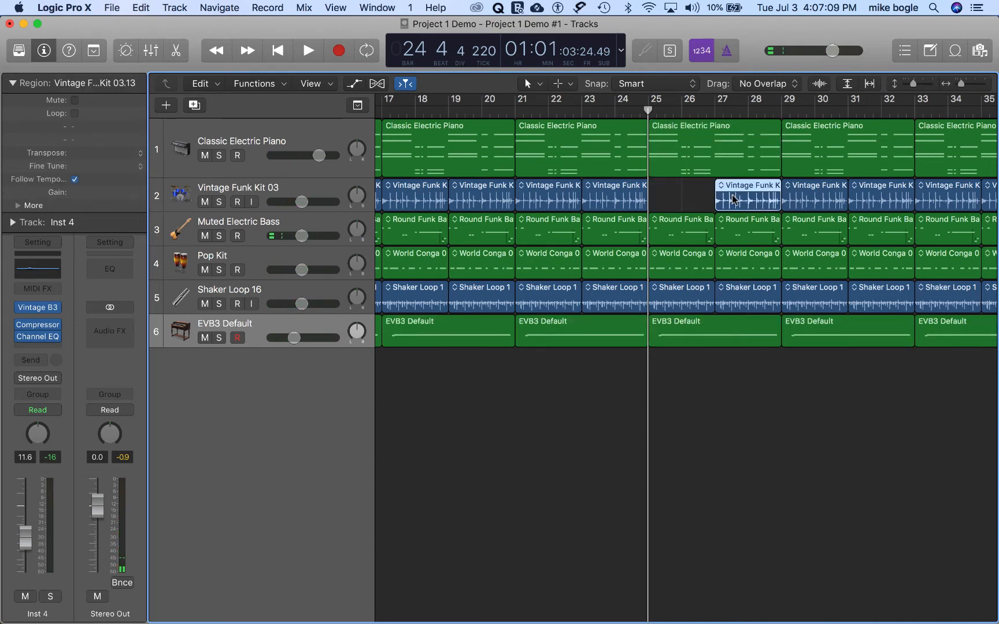
key(Delete)
click(736, 226)
key(Delete)
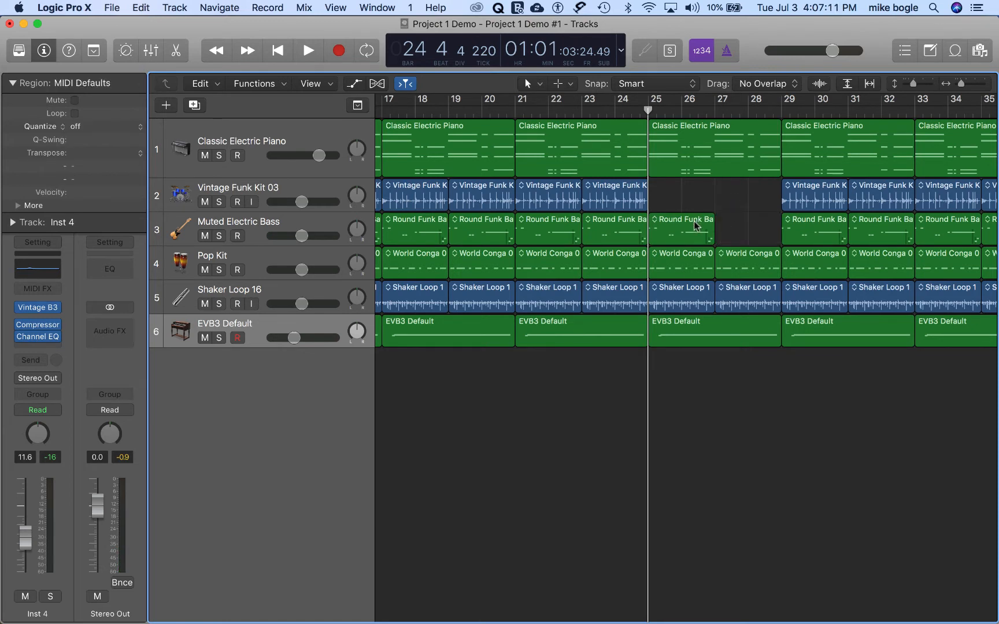
key(Delete)
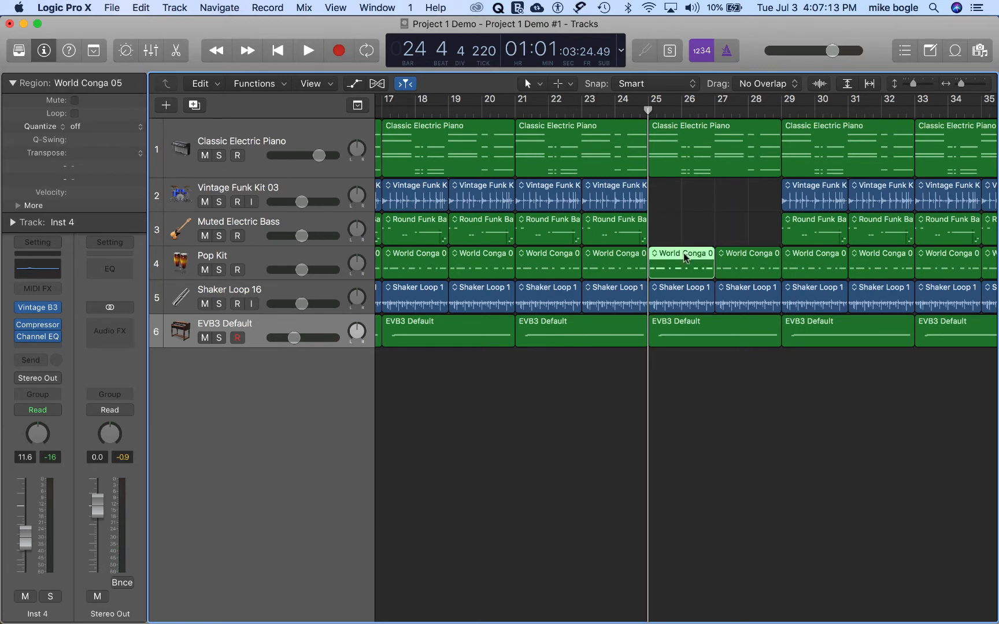
Step: Delete the World Conga and EVB3 organ regions from bars 25 to 28
key(Delete)
key(Delete)
click(702, 333)
key(Delete)
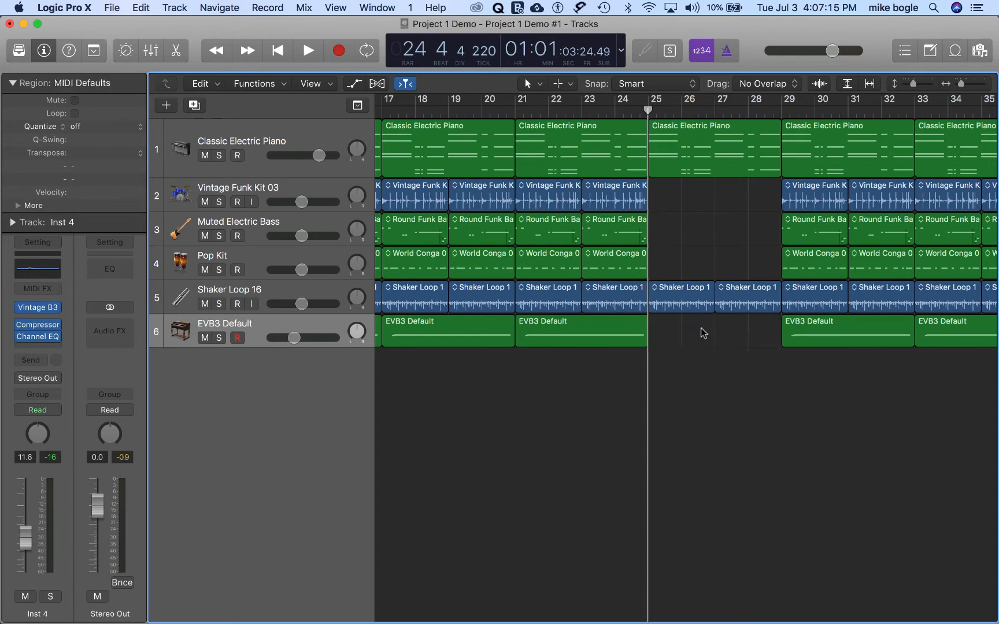
Step: Play on to just before bar 37, and delete the electric piano and conga regions from bars 37 to 40
key(space)
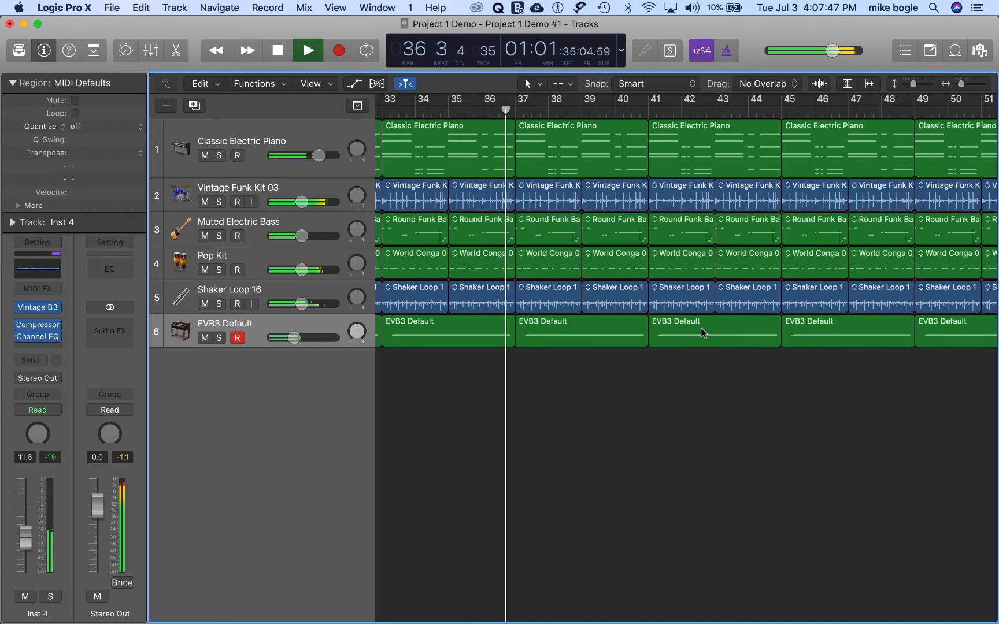
key(space)
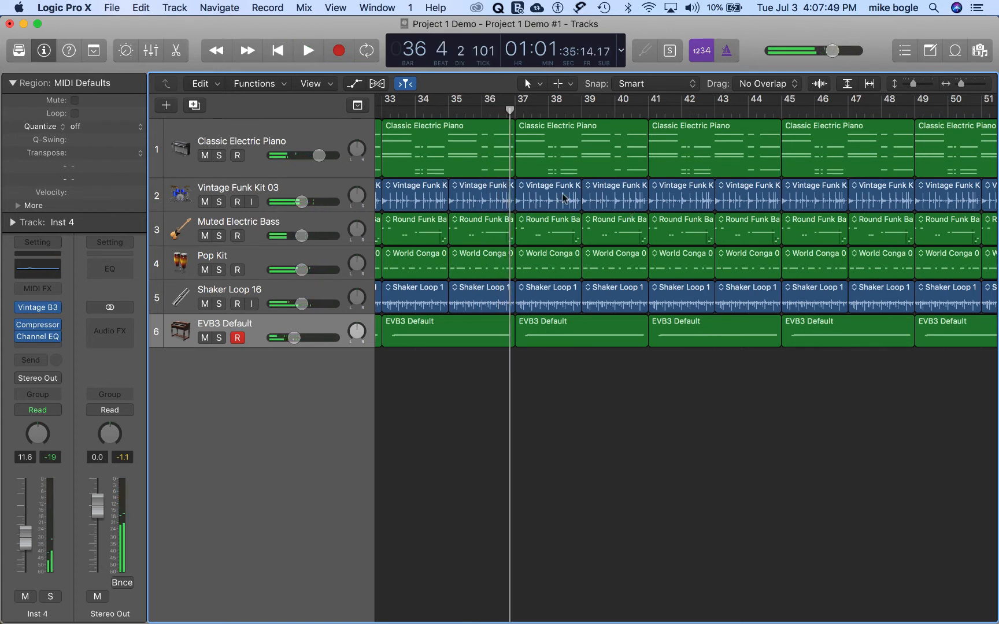
click(551, 146)
key(Delete)
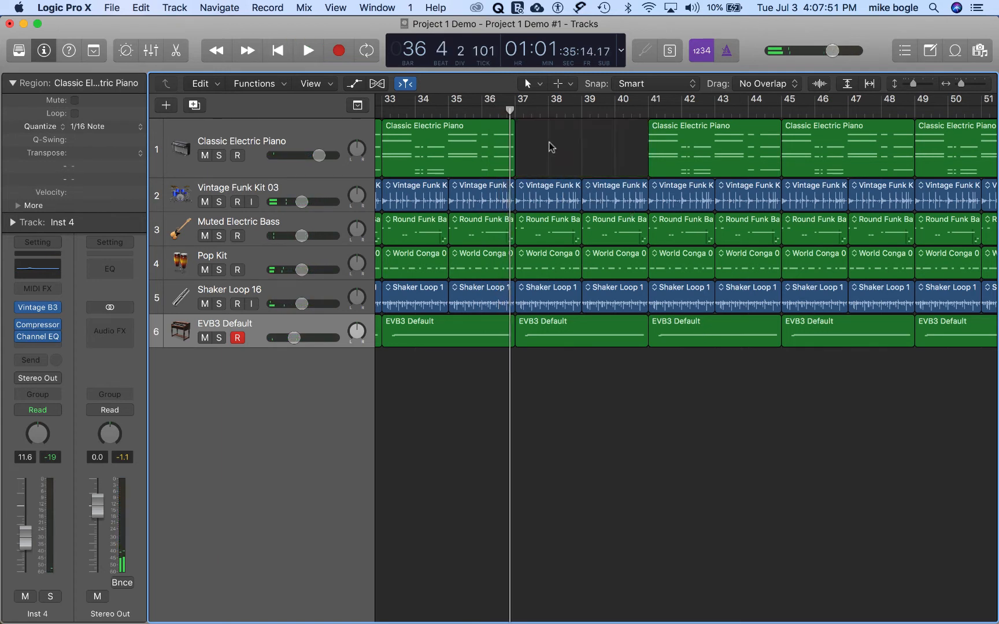
click(546, 191)
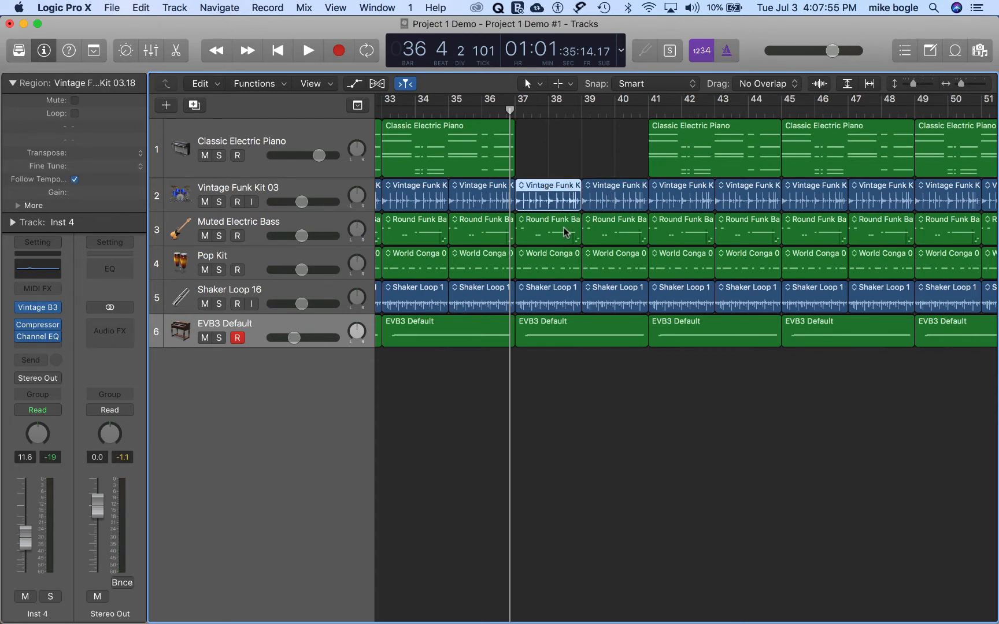
click(551, 259)
key(Delete)
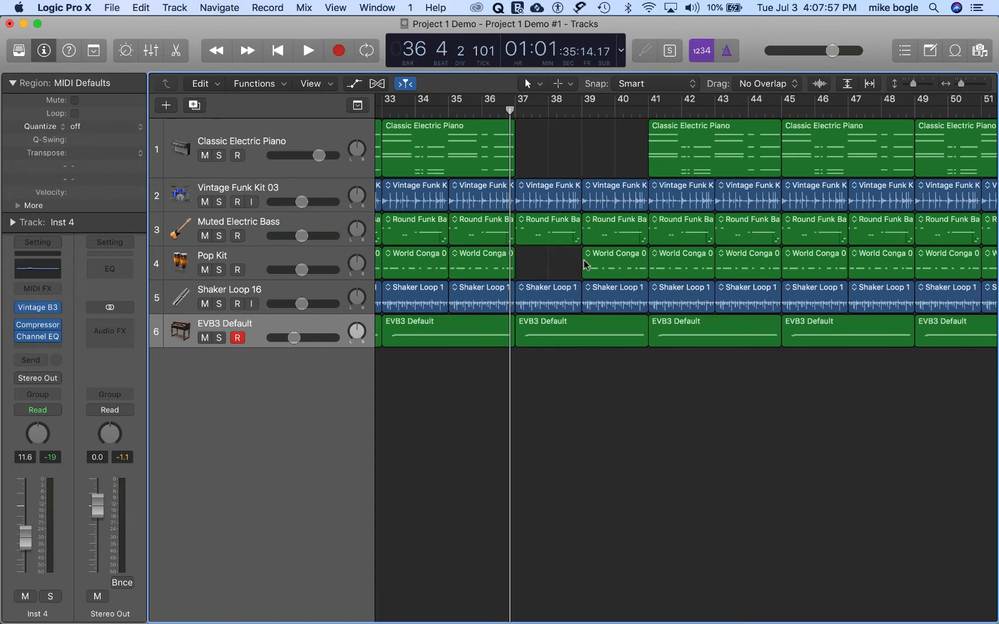
click(586, 263)
key(Delete)
Step: Delete the shaker loops and the EVB3 organ region from bars 37 to 40
click(560, 294)
key(Delete)
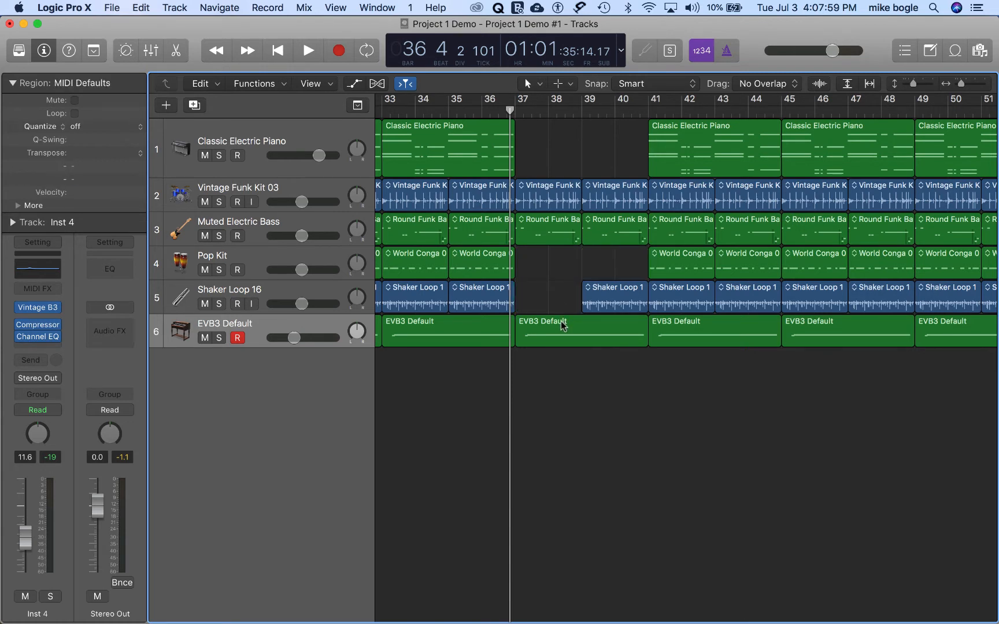
click(564, 325)
key(Delete)
click(601, 298)
key(Delete)
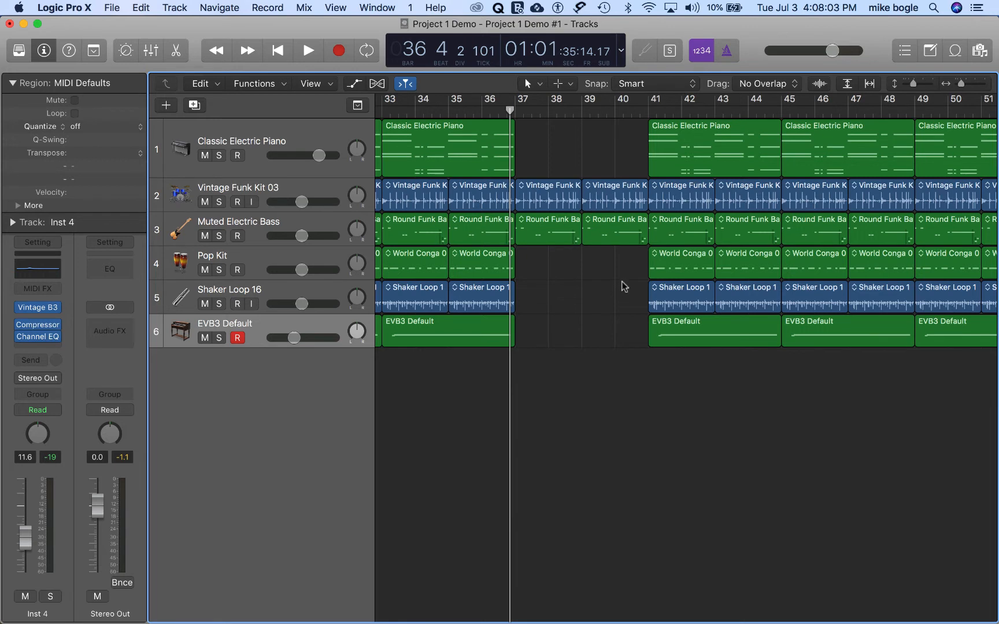
Step: Play the song on to bar 45, and delete the two shaker loops from bars 41 to 44
key(space)
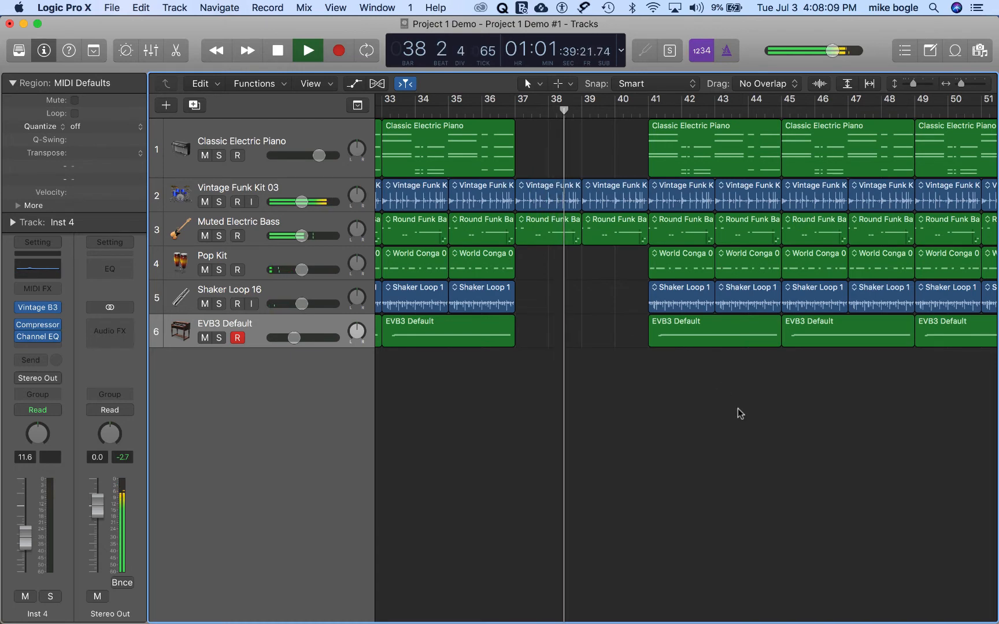
scroll(737, 413, right, 5)
scroll(740, 413, left, 3)
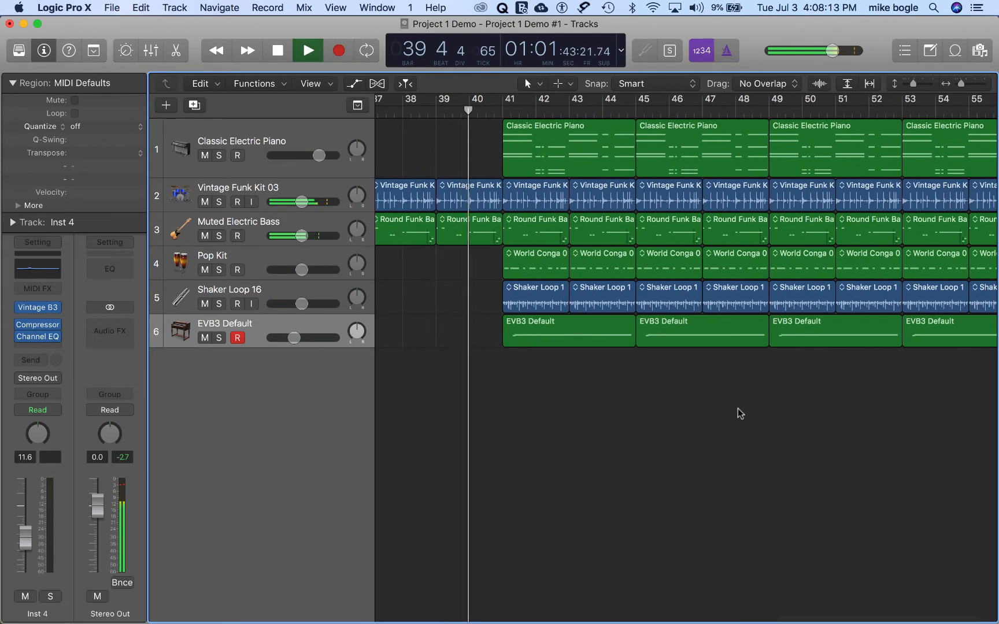
scroll(740, 413, left, 2)
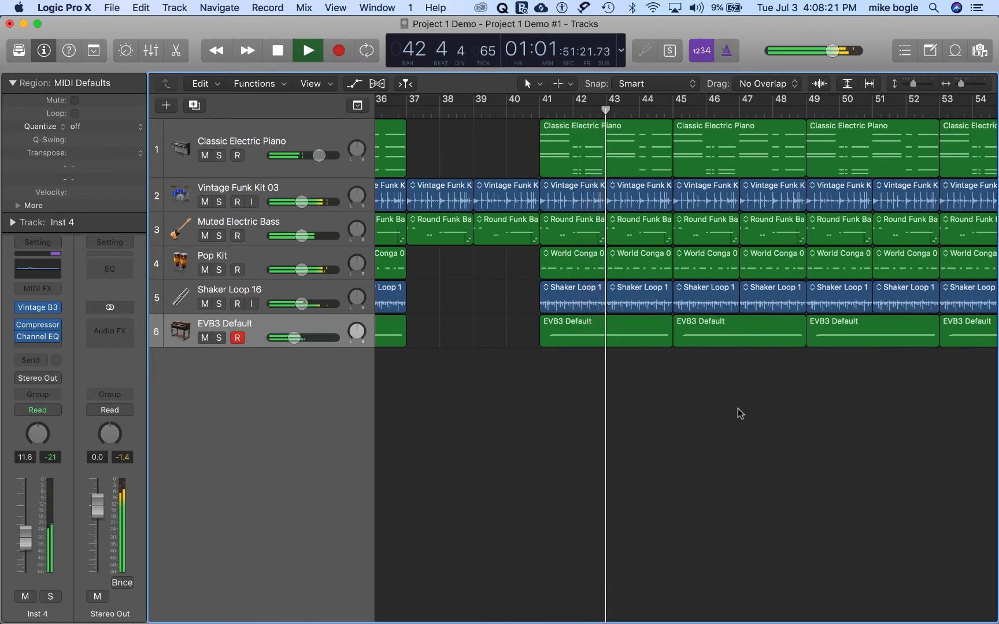
click(570, 306)
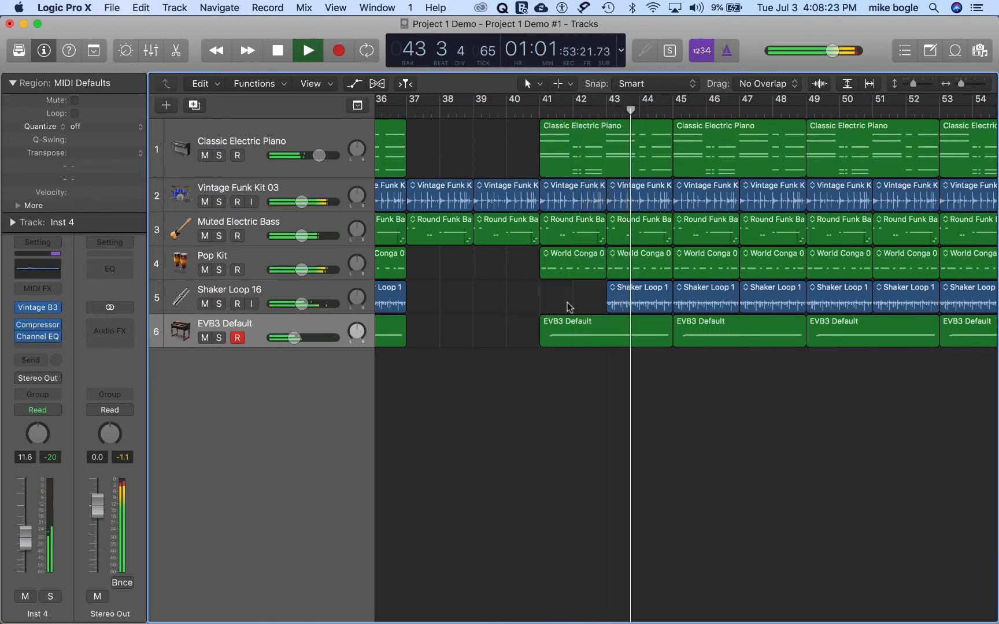
click(628, 303)
key(Delete)
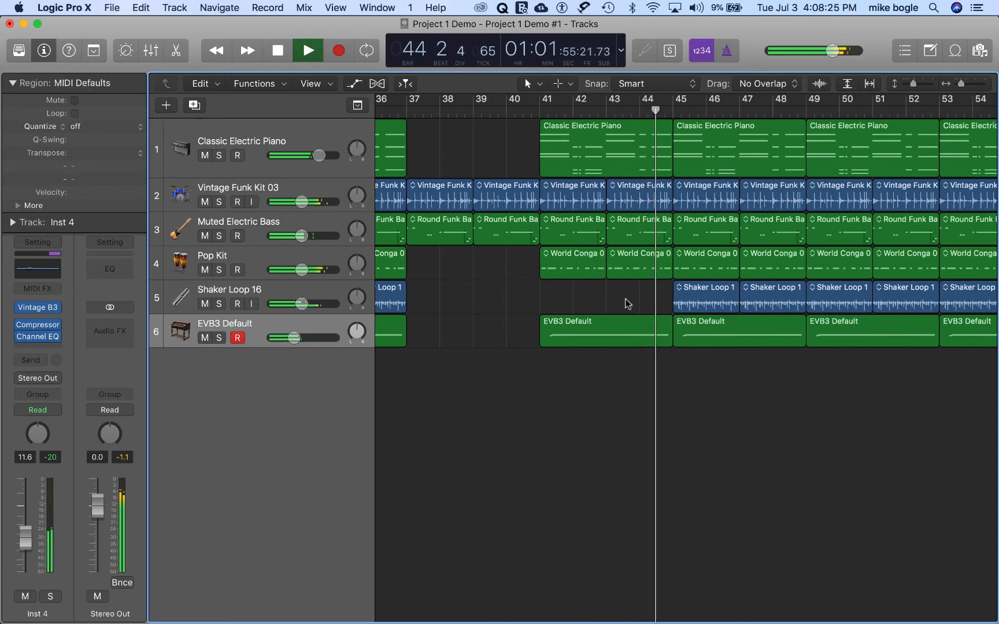
key(space)
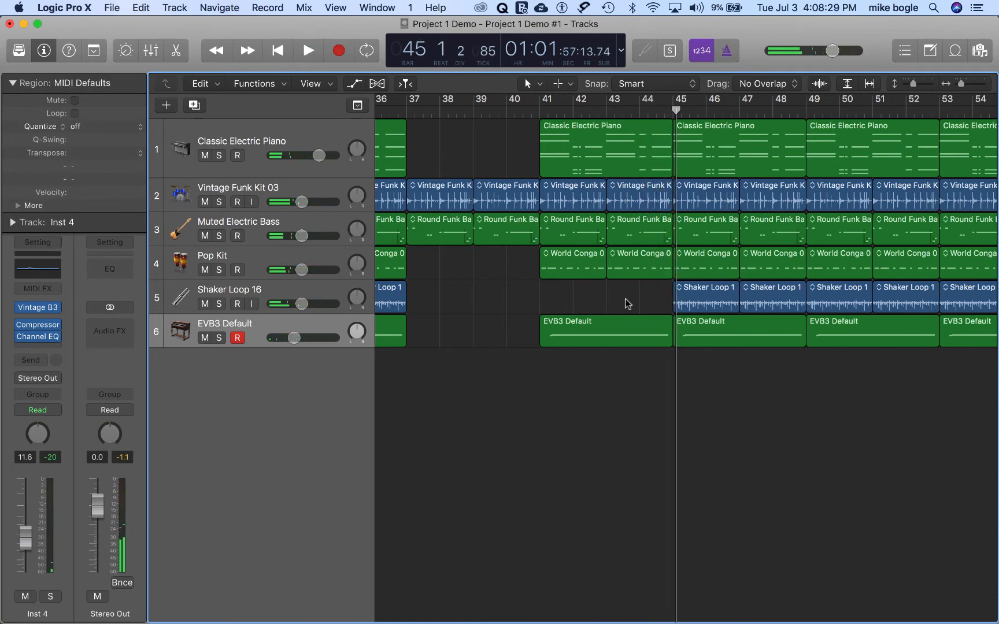
Step: Save the project as Project 1 Demo-01 in the Project 1 Demo folder, organized as a folder
key(super+s)
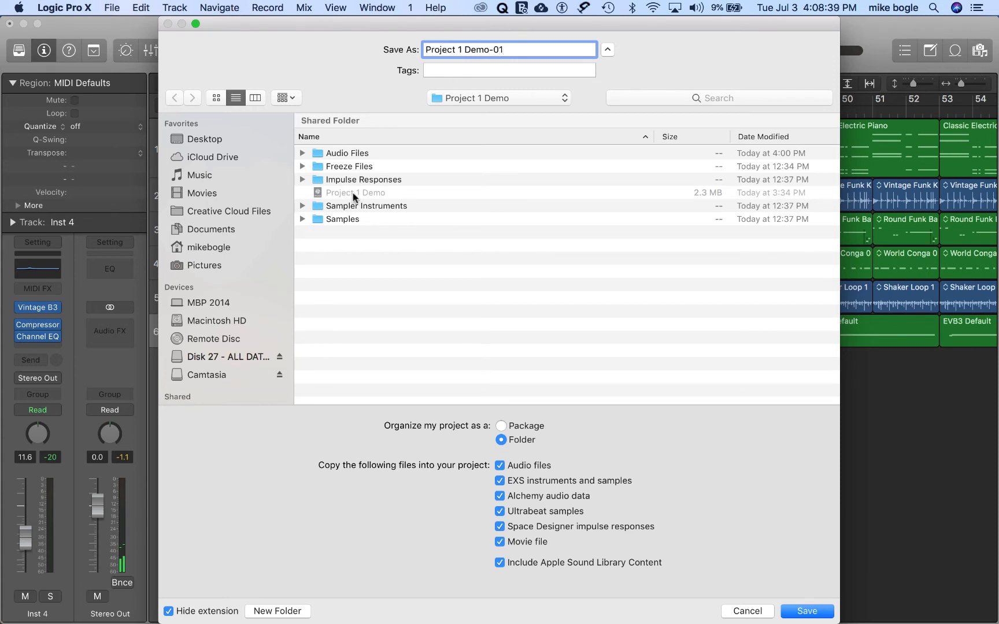
click(481, 98)
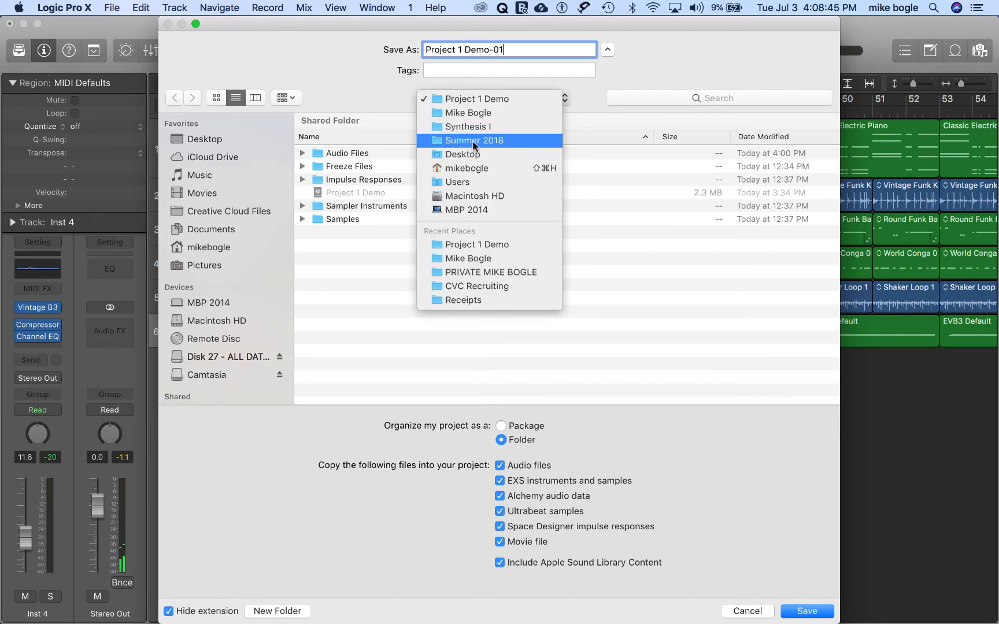
click(483, 98)
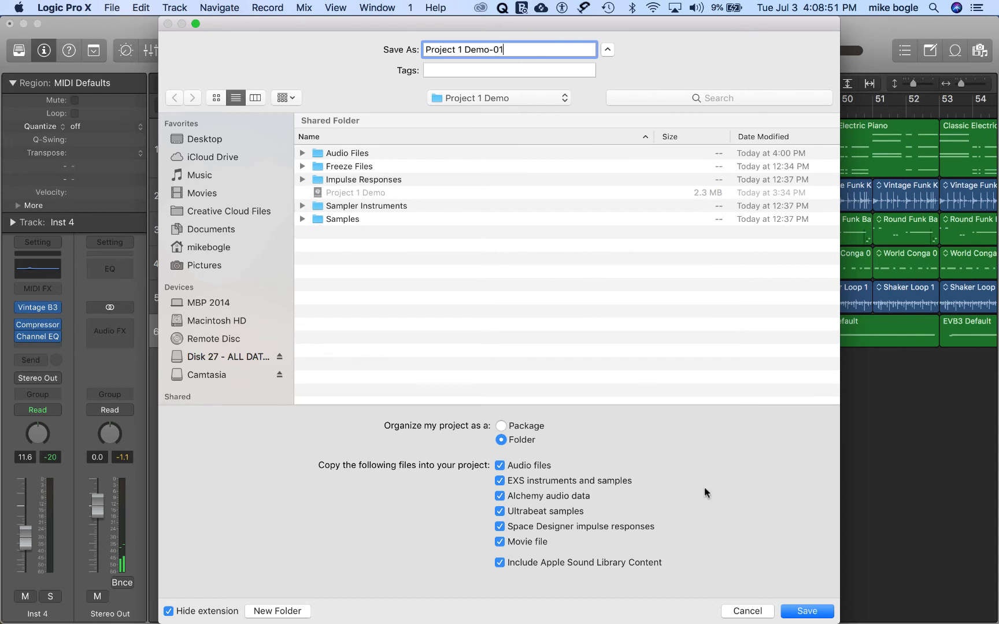
click(807, 610)
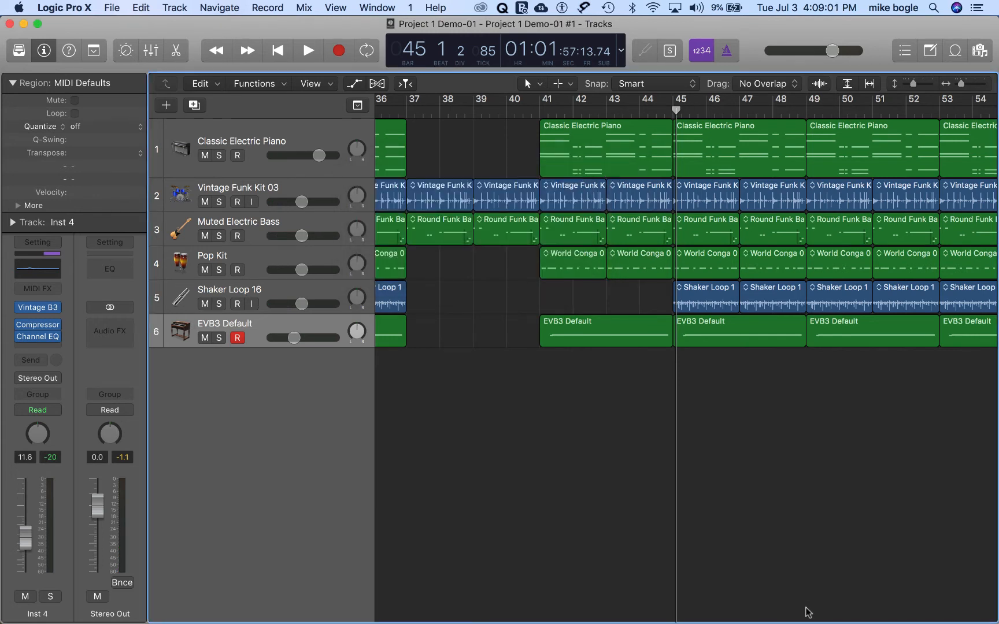
Step: Open the loop browser, replace the Organ filter with Vocals, and audition the Tyson Improv 08 loop
click(954, 51)
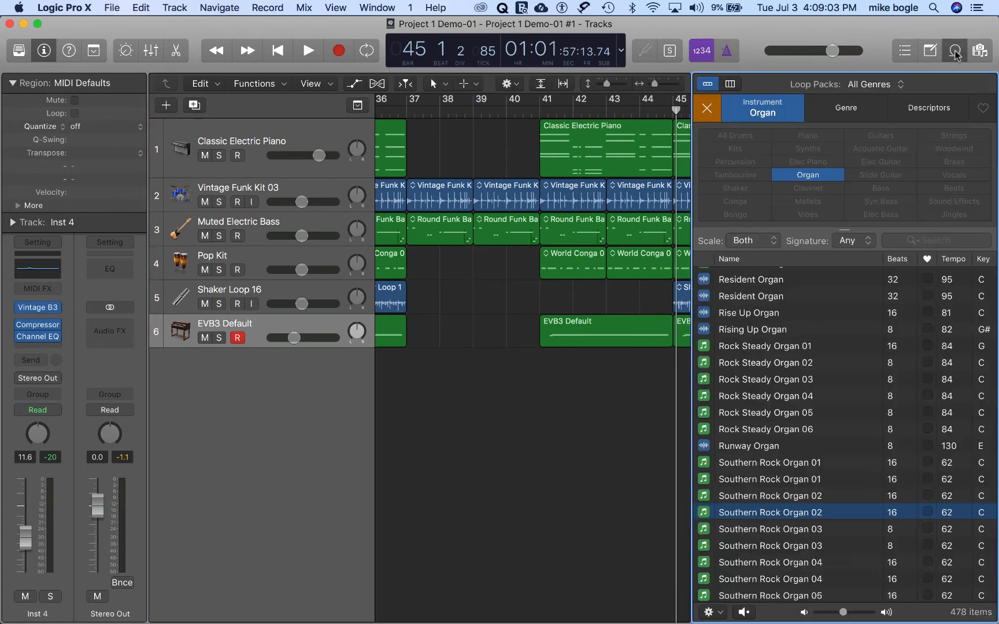
click(706, 108)
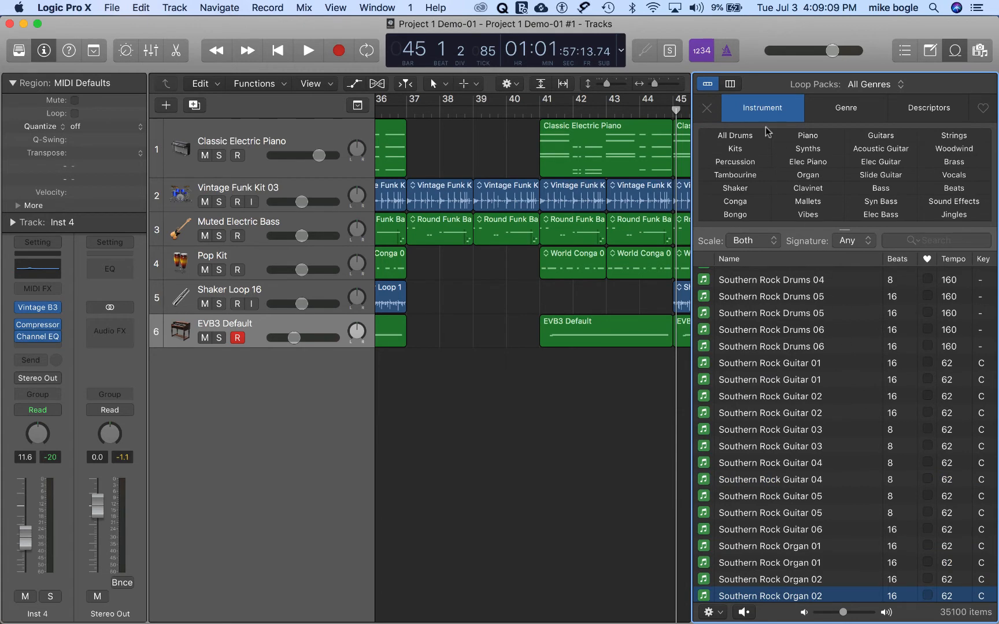
click(952, 174)
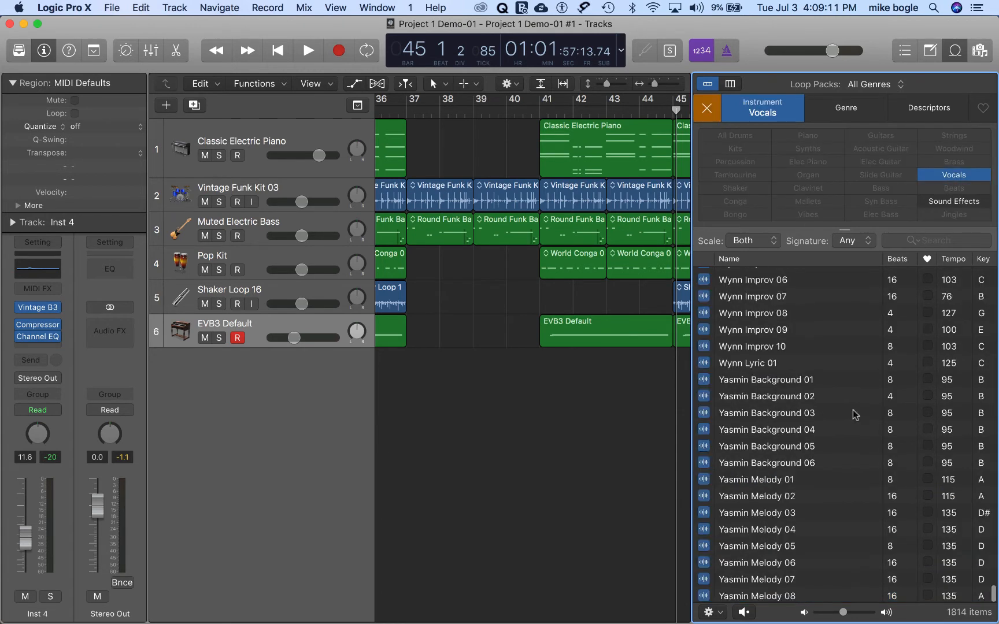
scroll(861, 496, up, 5)
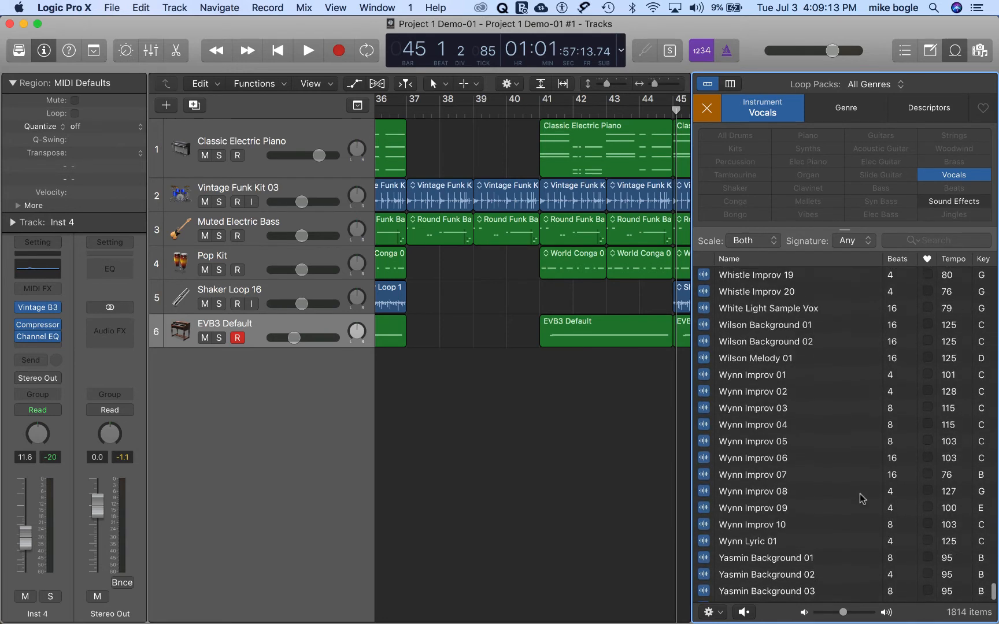
scroll(861, 497, up, 10)
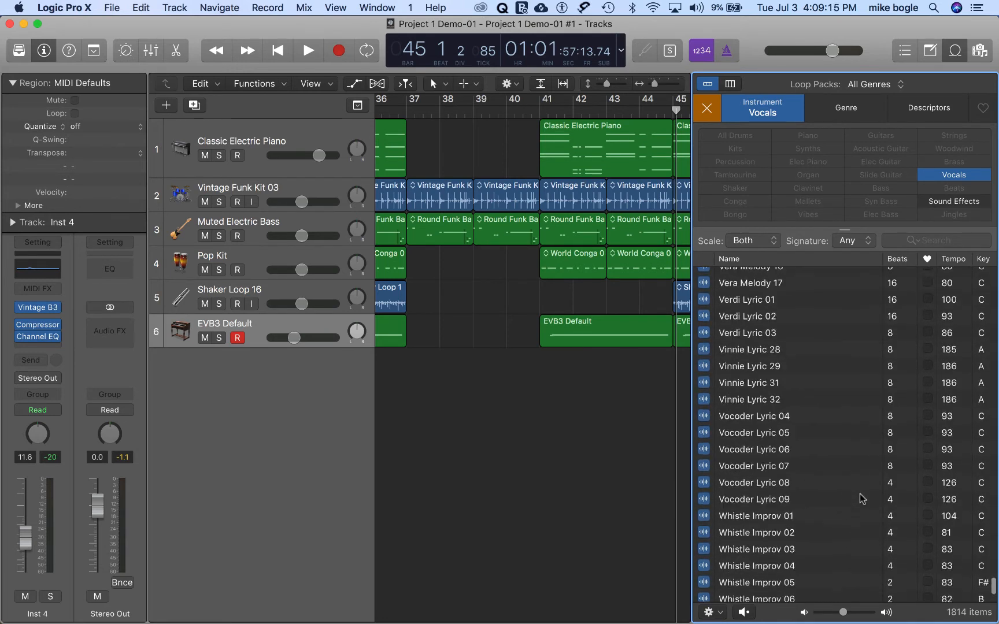
scroll(861, 498, up, 15)
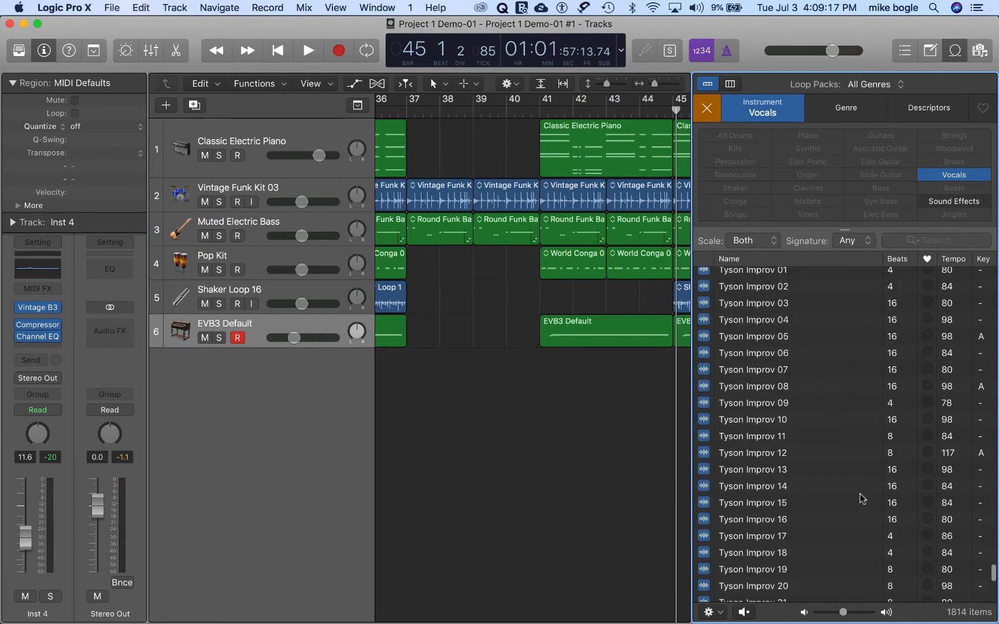
click(731, 388)
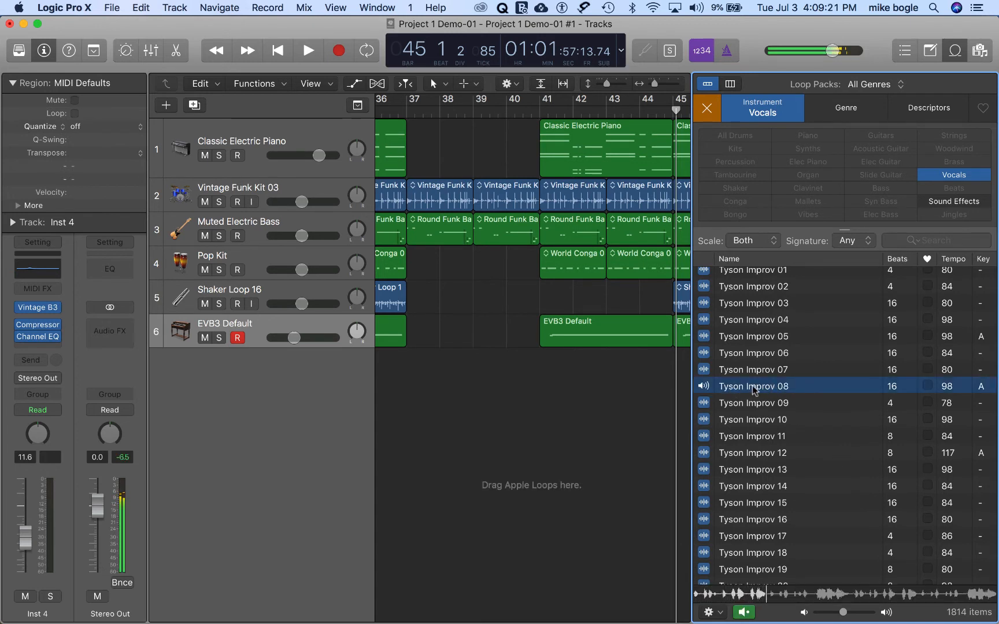
click(703, 386)
Step: Audition the Tom Lyric 10 and Tom Lyric 01 vocal loops
scroll(865, 361, up, 10)
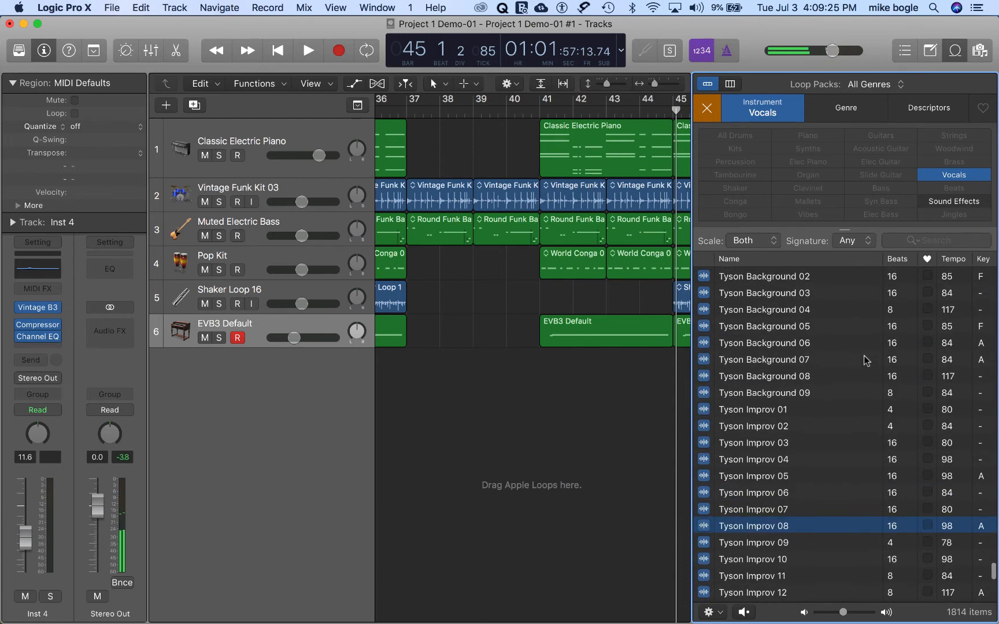
scroll(865, 360, up, 15)
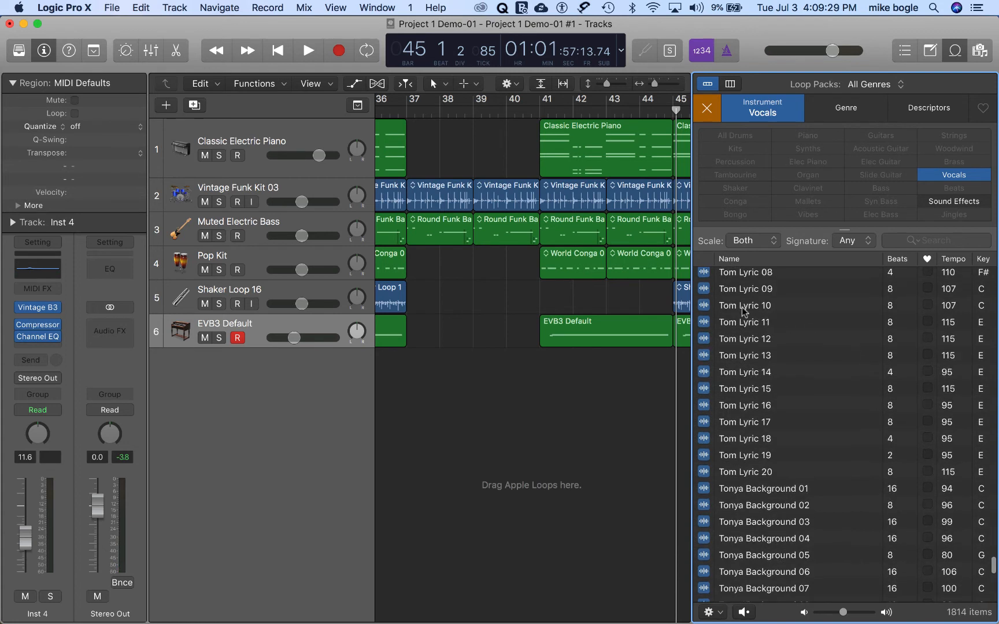
click(744, 311)
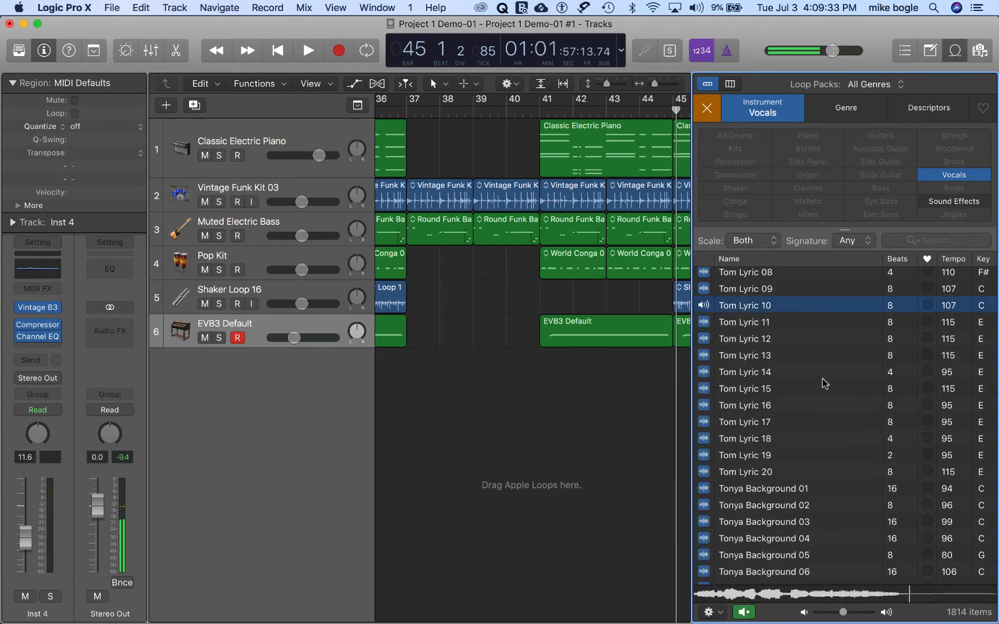
scroll(824, 383, up, 3)
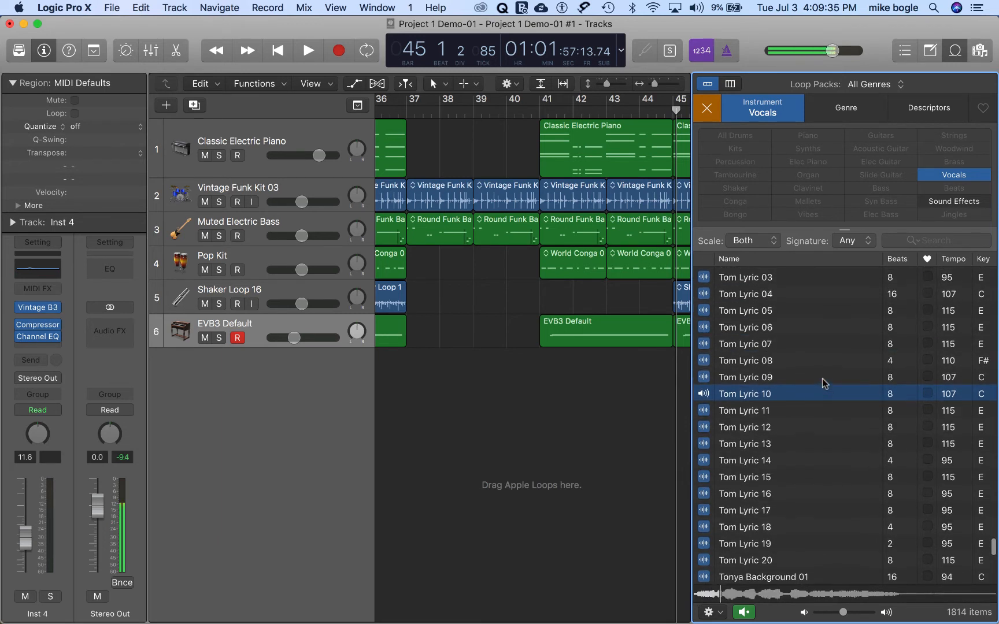
scroll(784, 312, up, 2)
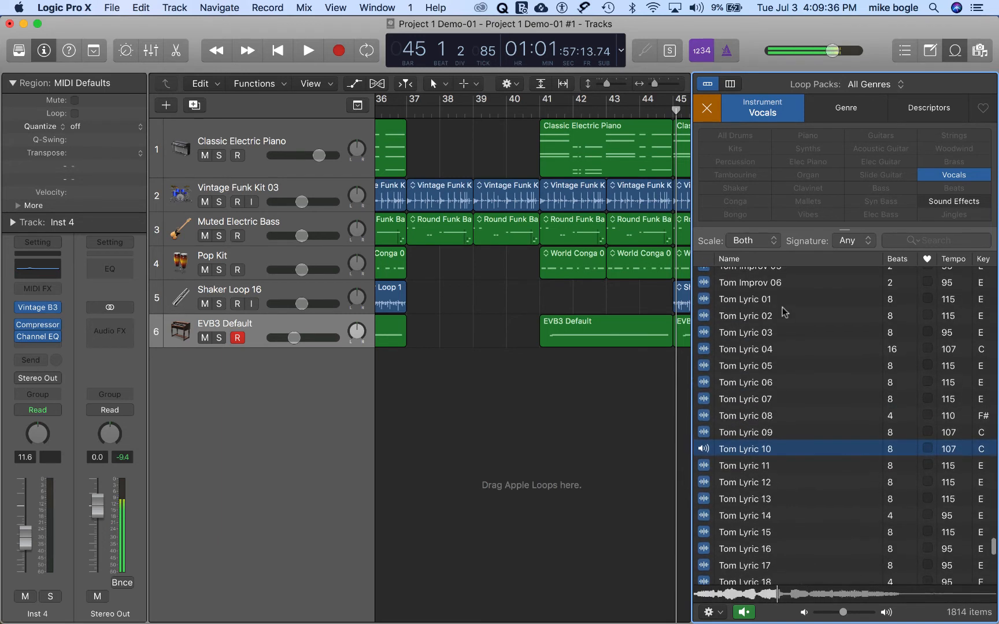
click(729, 300)
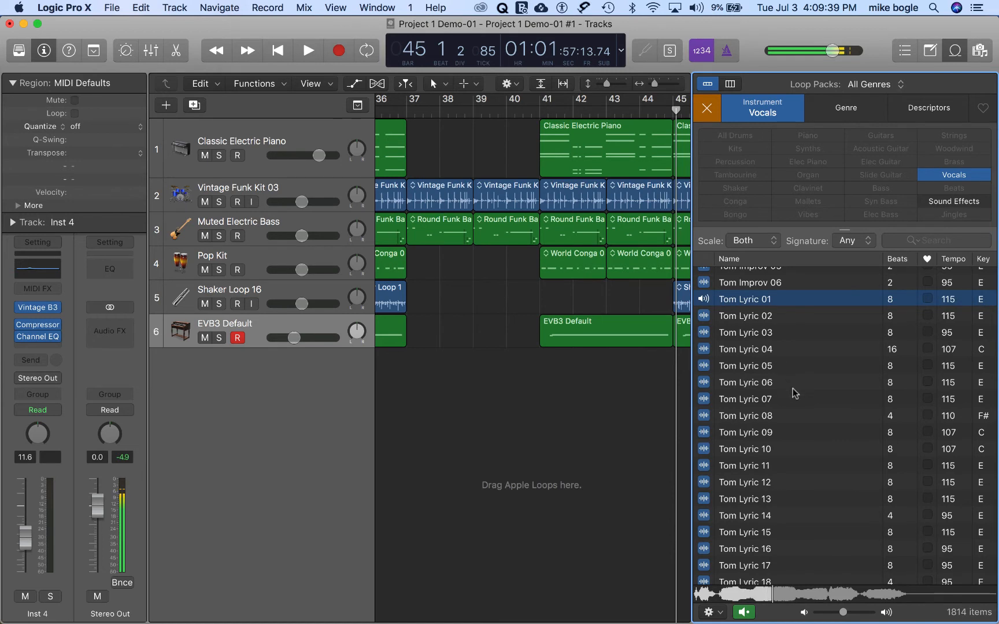
click(705, 300)
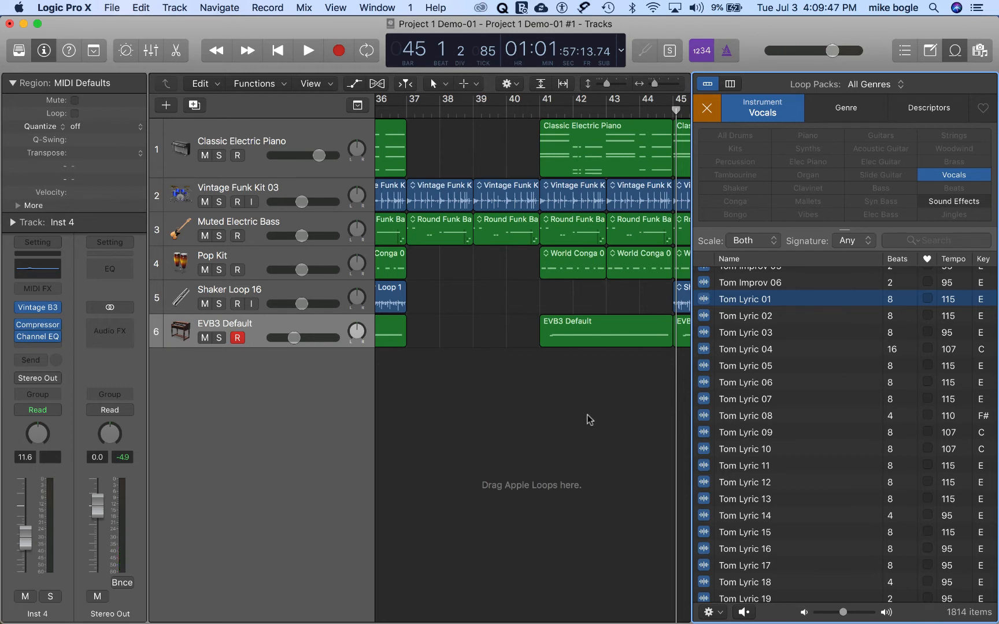
Step: Return to the start of the song and add a duplicate of the Classic Electric Piano track, keeping its instrument settings
key(Return)
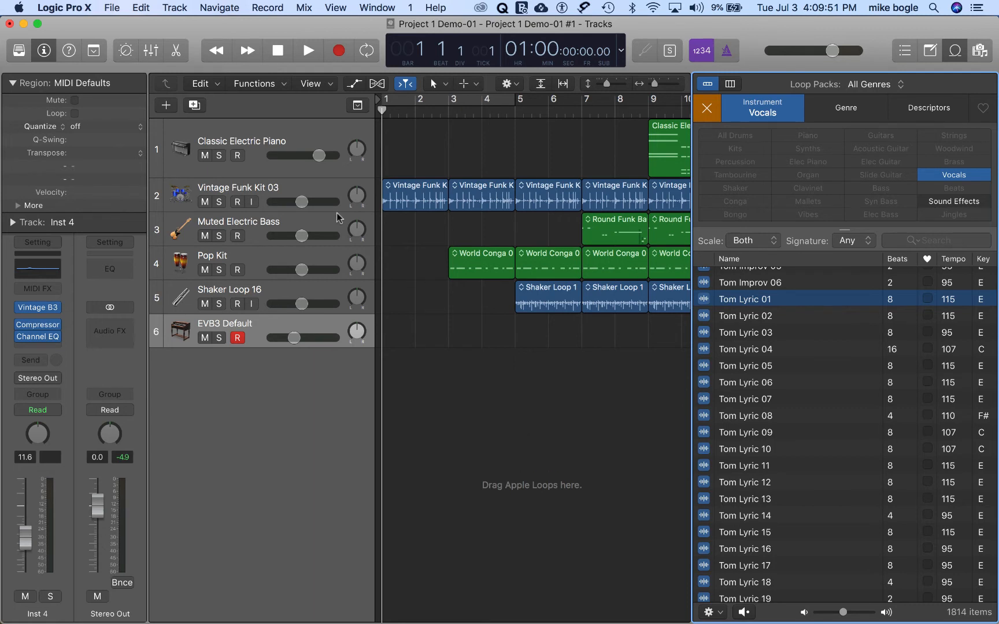
click(298, 145)
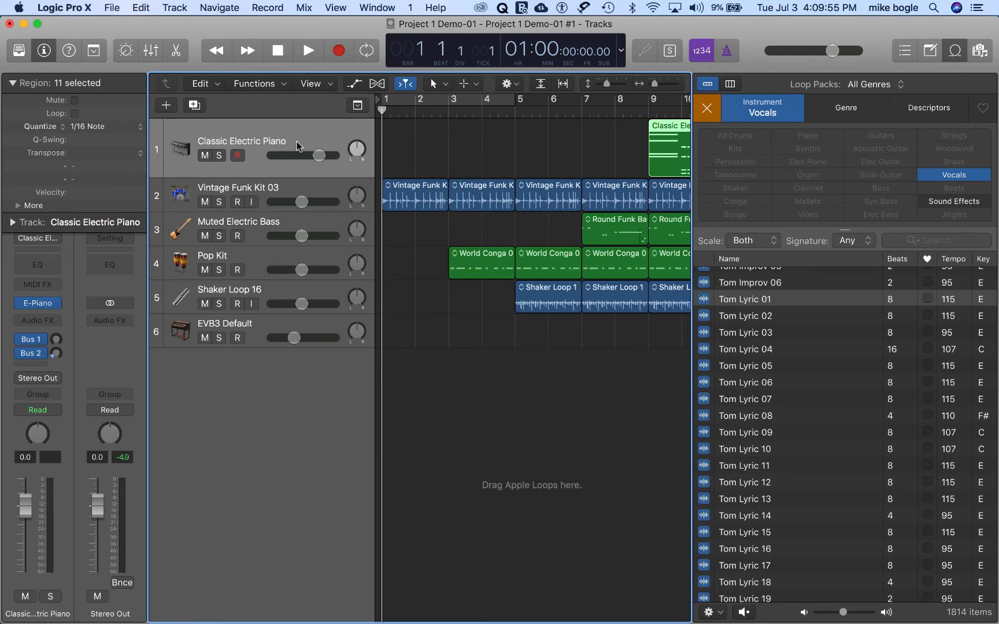
key(super+d)
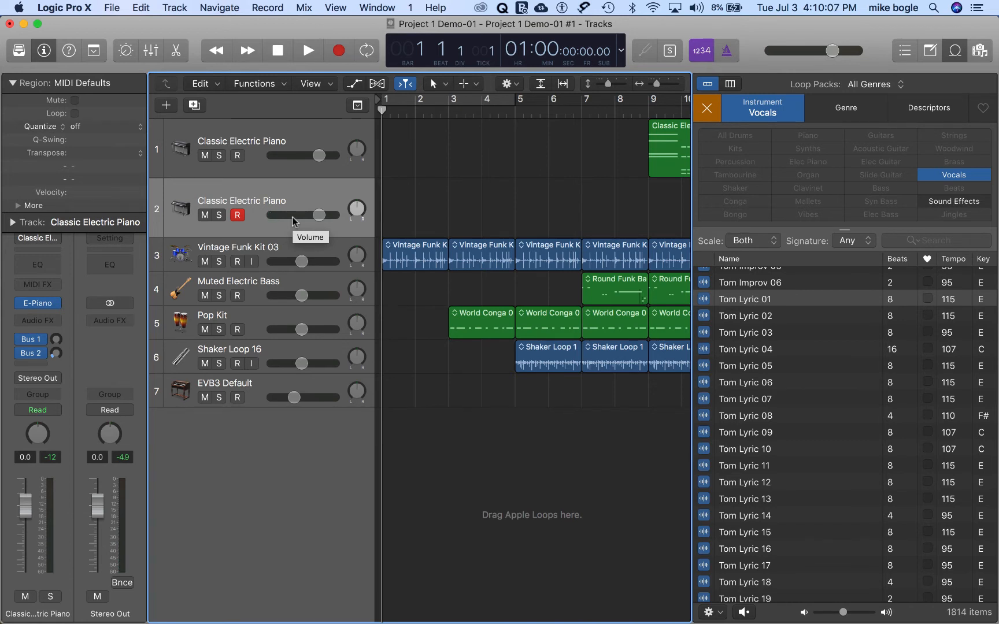
Step: Improvise a piano part over playback until bar 46, and capture the performance as a region on the duplicate Classic Electric Piano track
key(space)
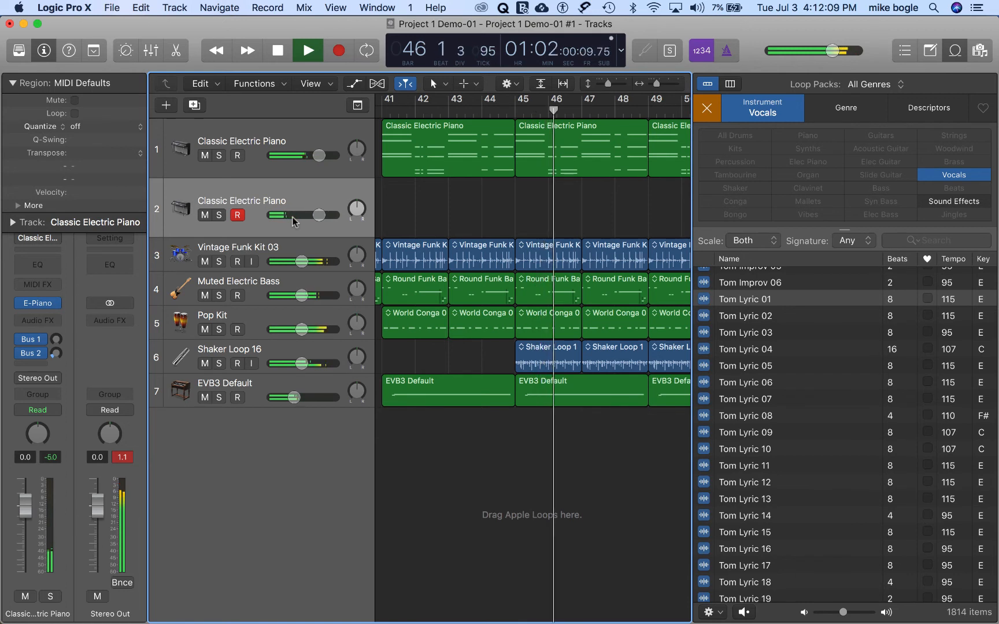
key(space)
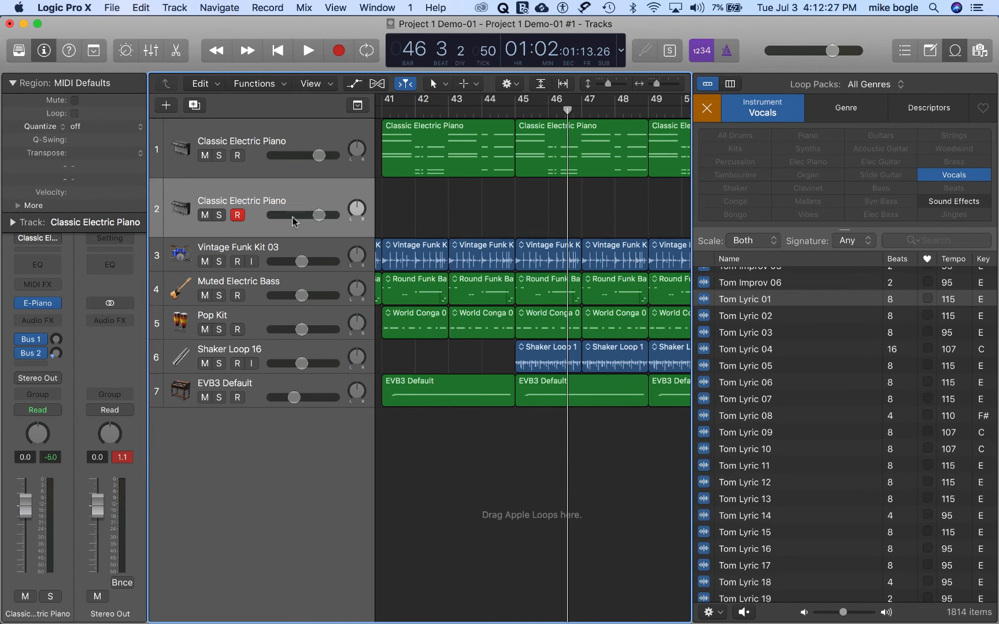
key(shift+r)
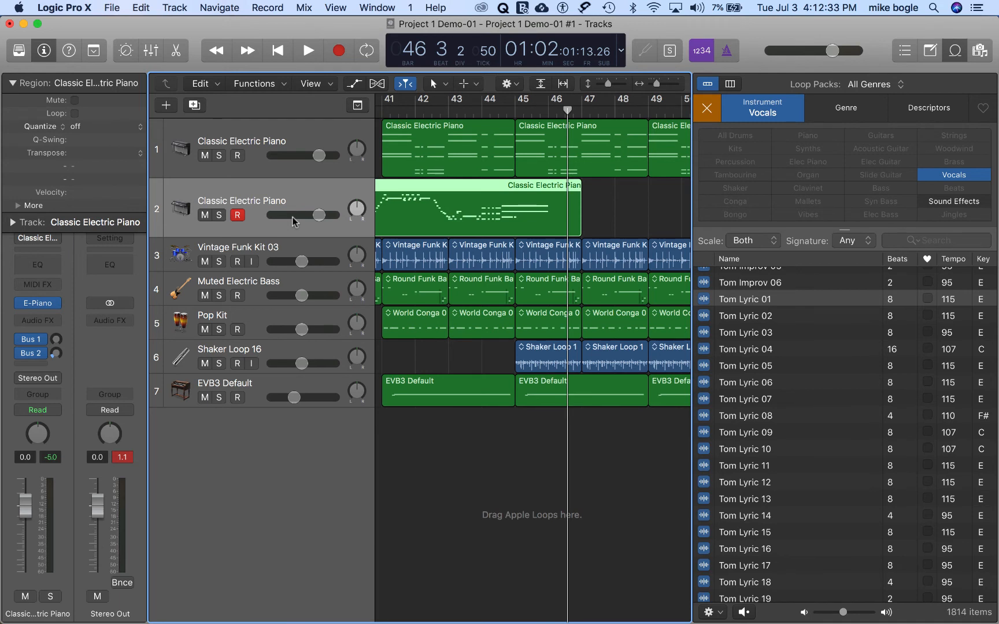
Step: Play back the captured piano part from the song's start until bar 8, and close the loop browser
key(Return)
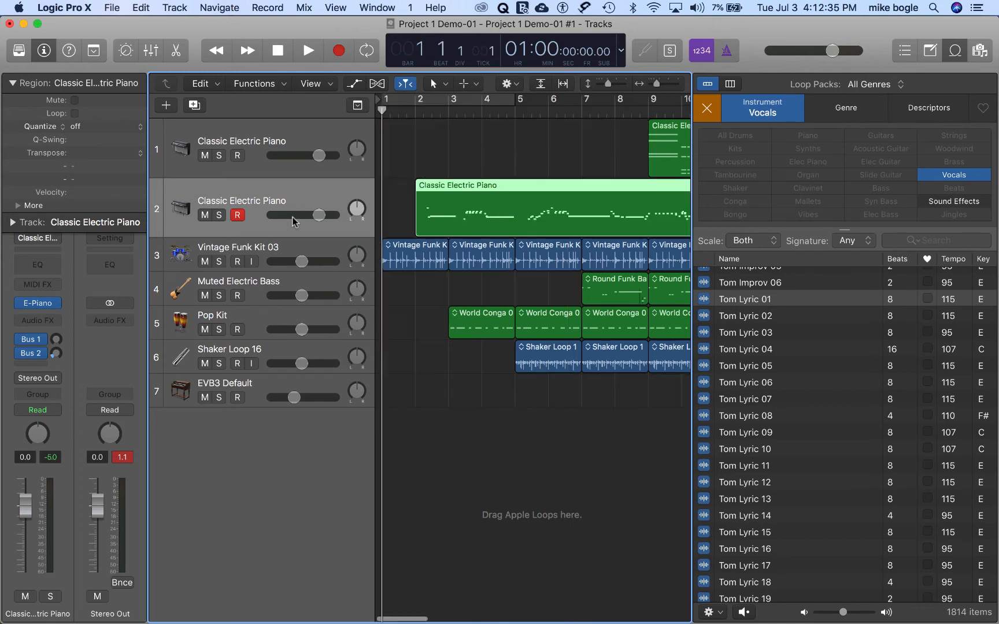
key(space)
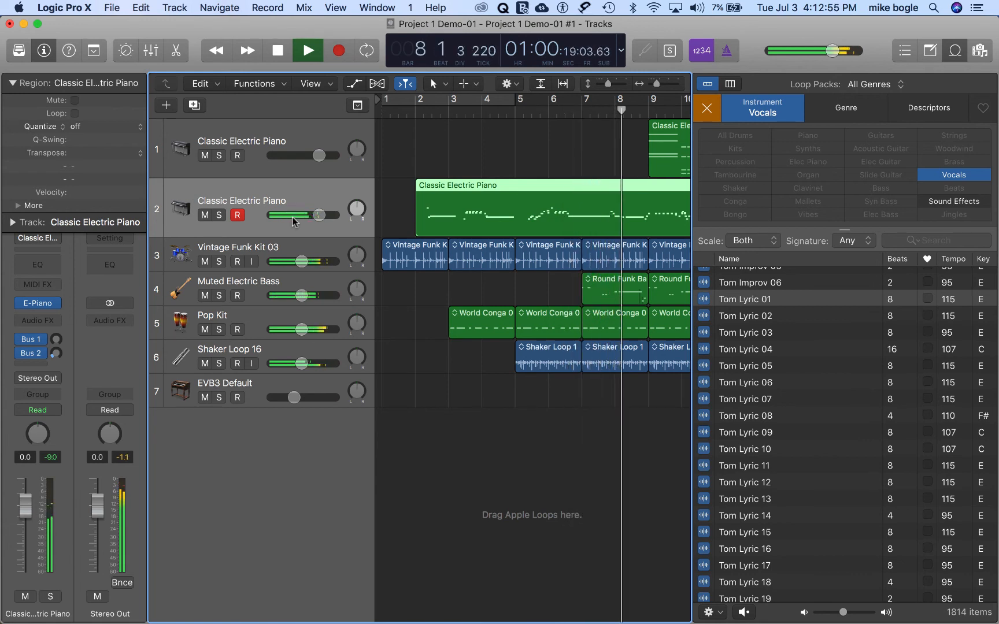
key(space)
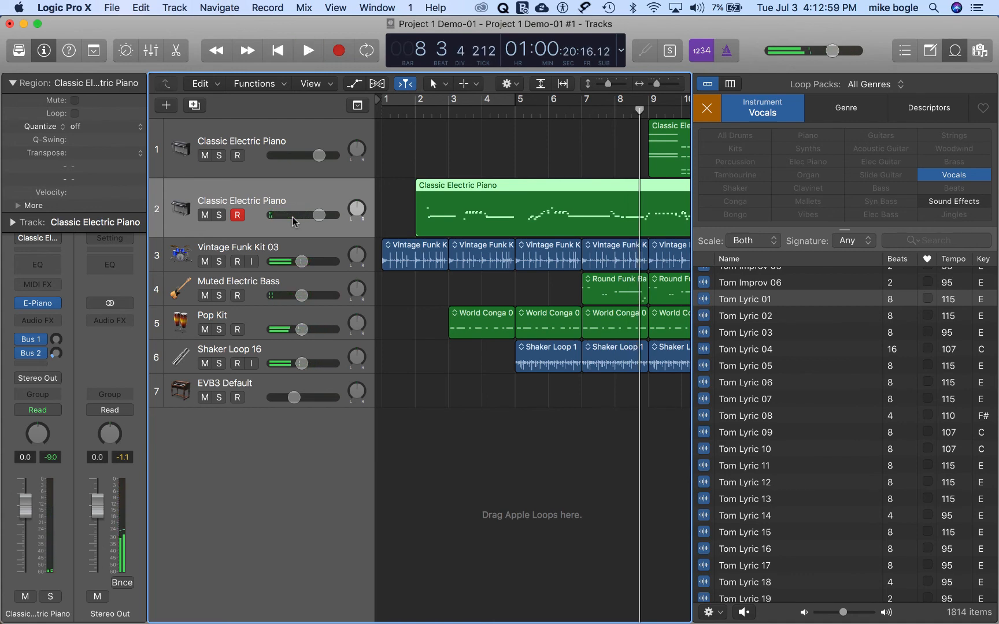
key(o)
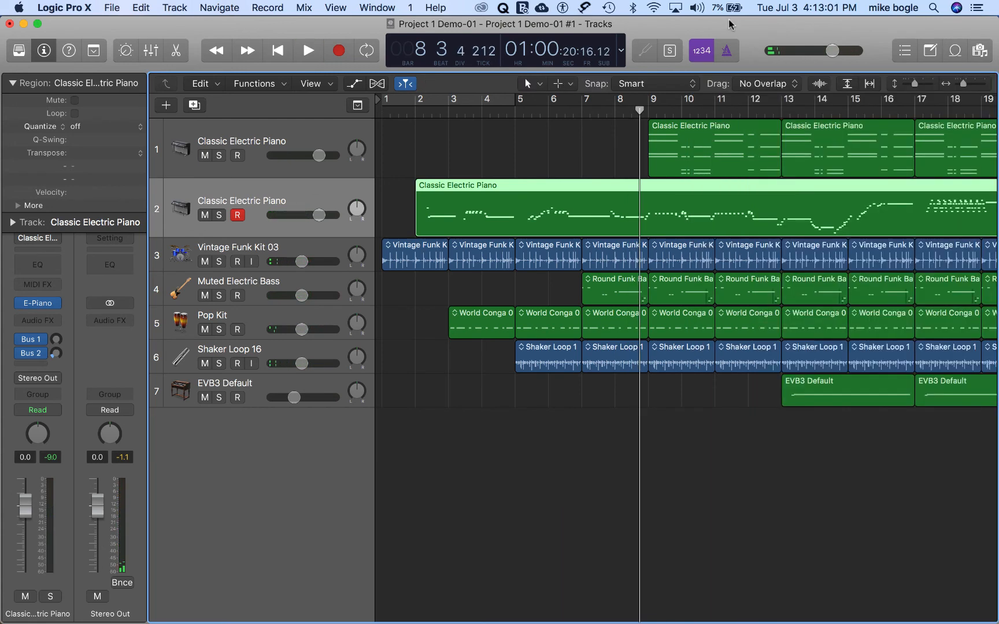
scroll(715, 422, right, 1)
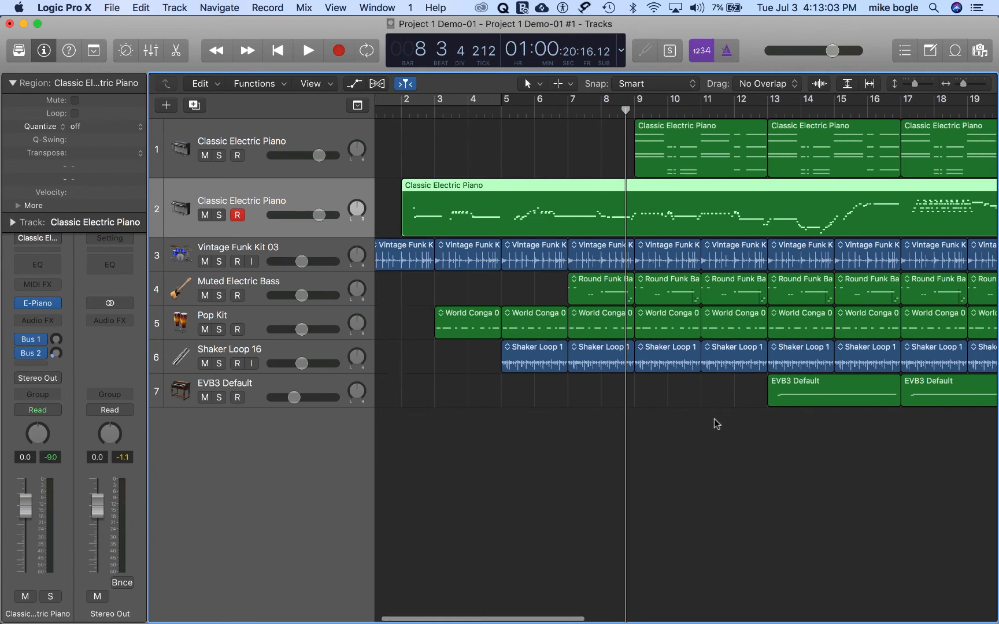
Step: Create a volume fade-out on the main output at the song's end and hide the automation again
scroll(715, 424, right, 15)
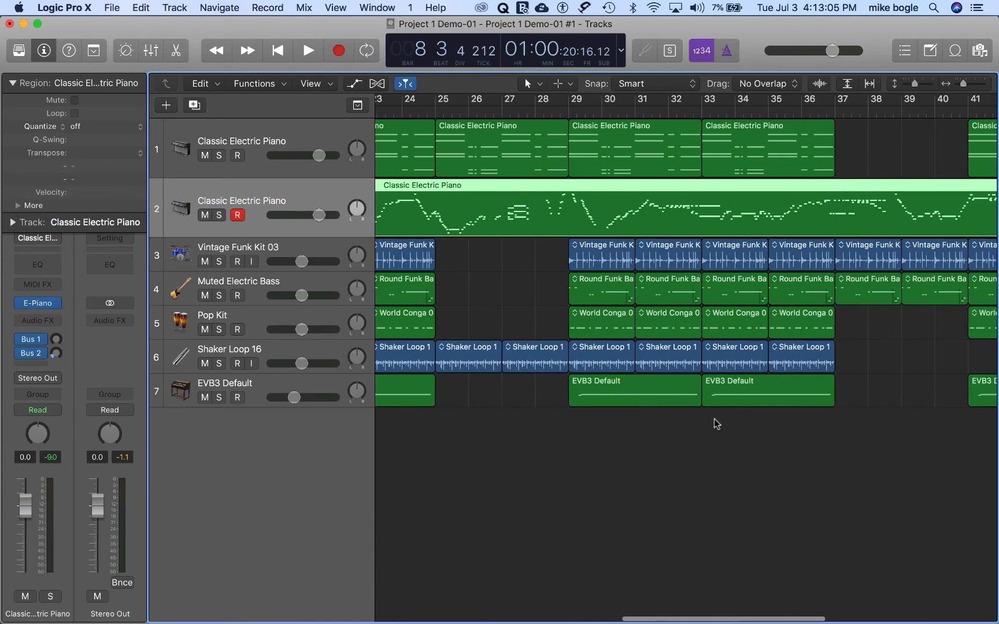
scroll(716, 423, right, 12)
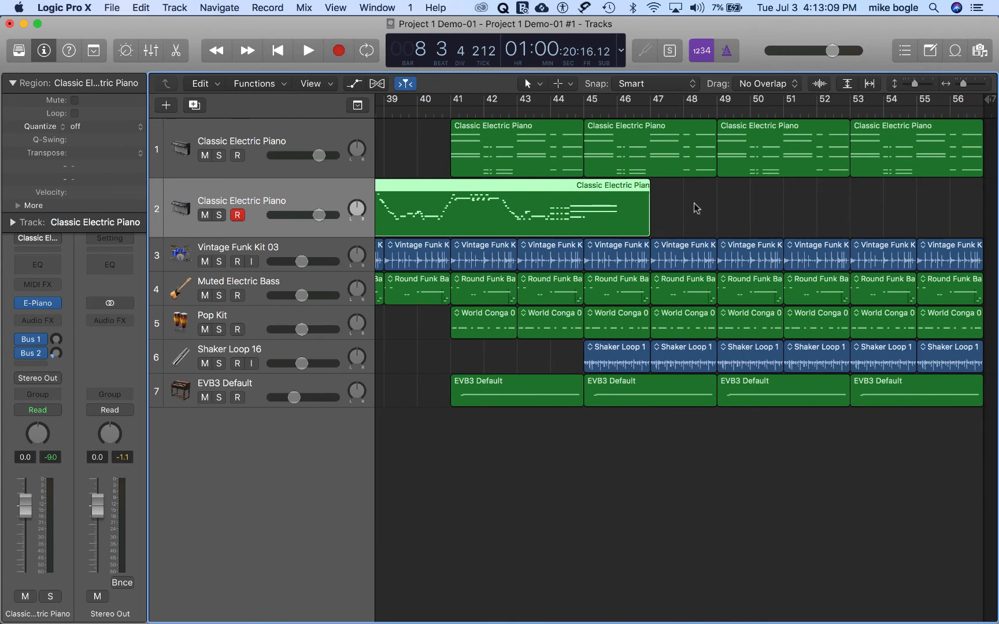
click(914, 449)
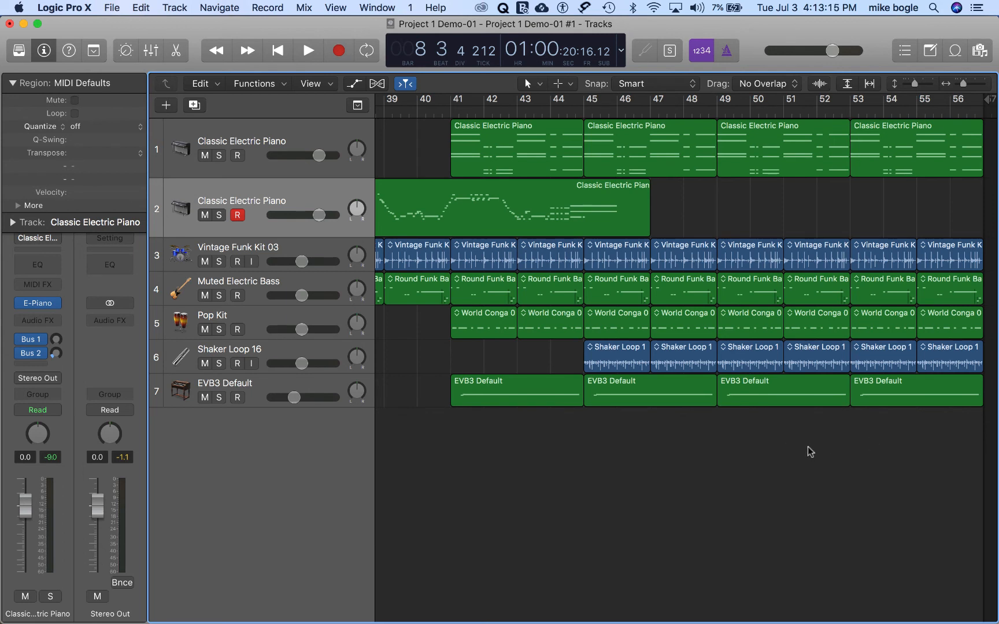
click(305, 8)
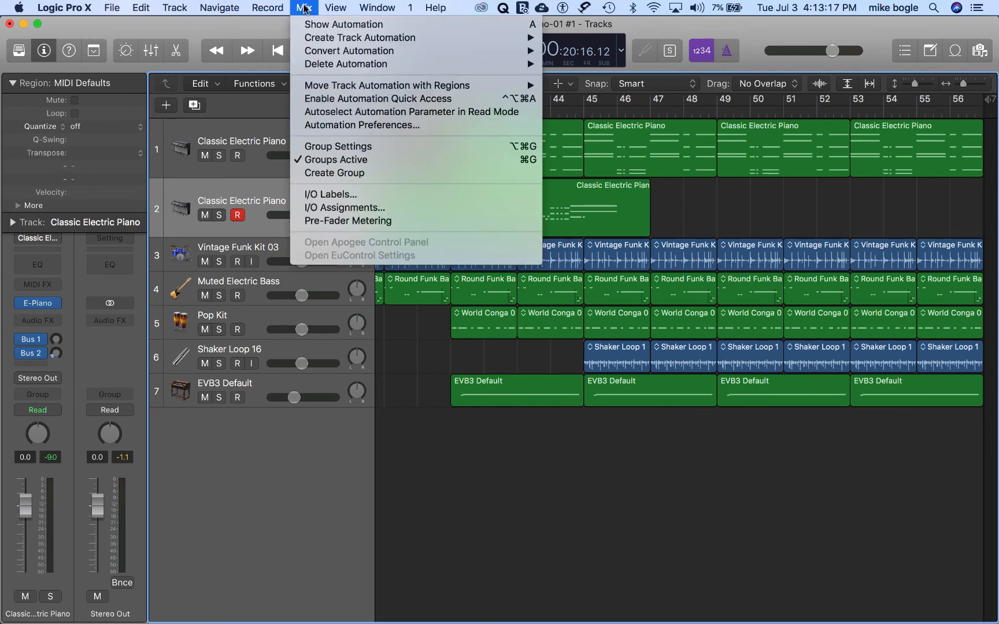
mouse_move(316, 40)
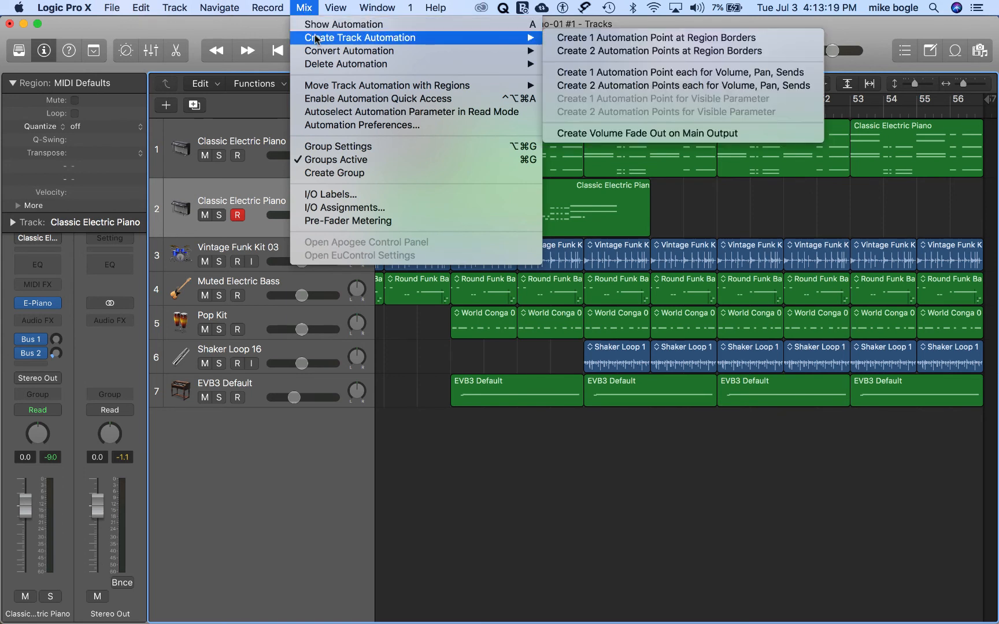
click(646, 139)
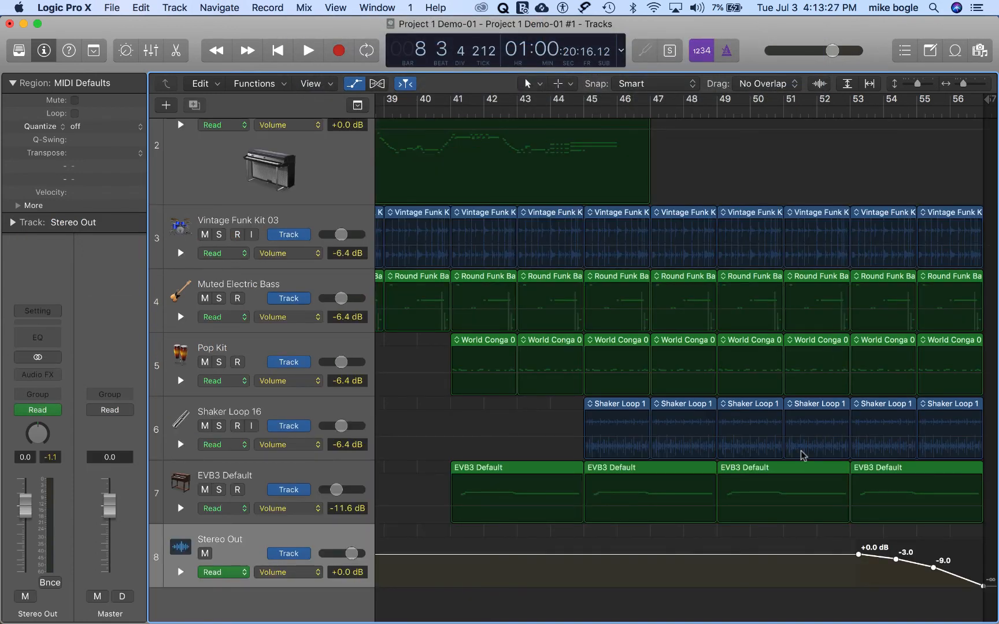
key(a)
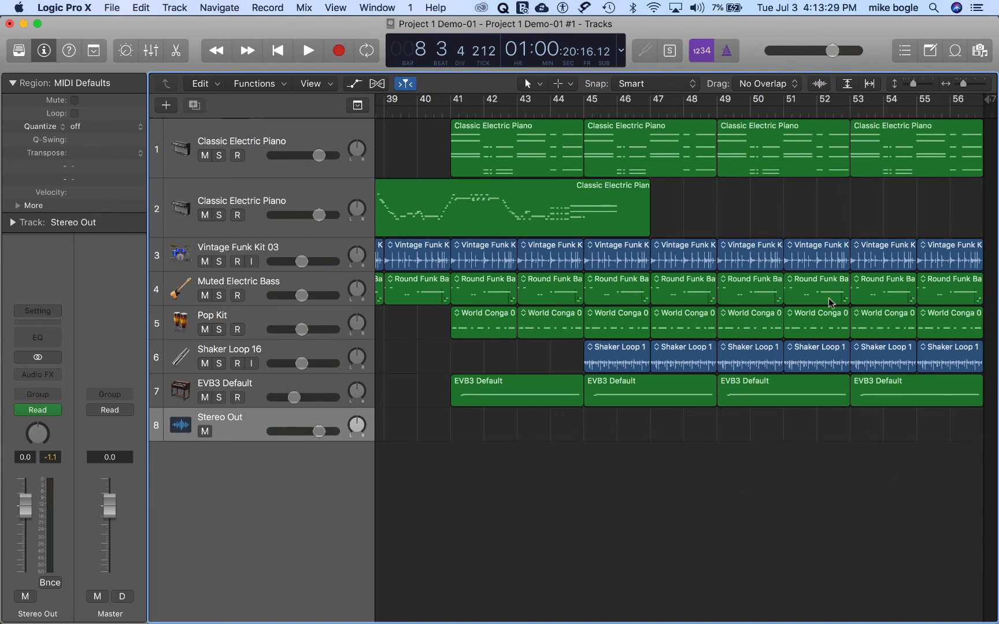
Step: Play back the song's ending from about bar 54 through bar 56 to check the output fade-out
click(883, 111)
key(space)
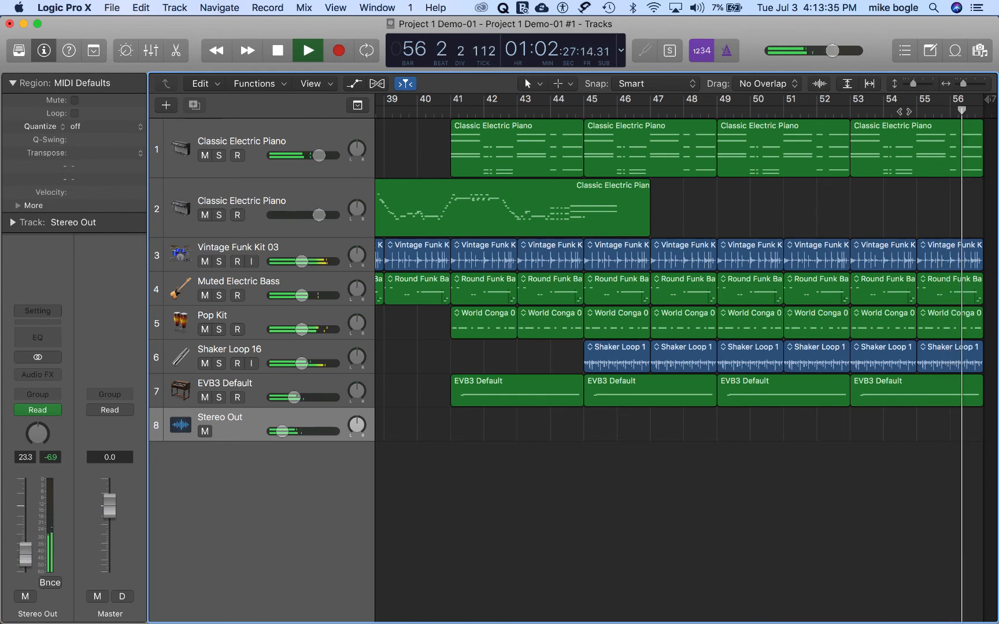
key(space)
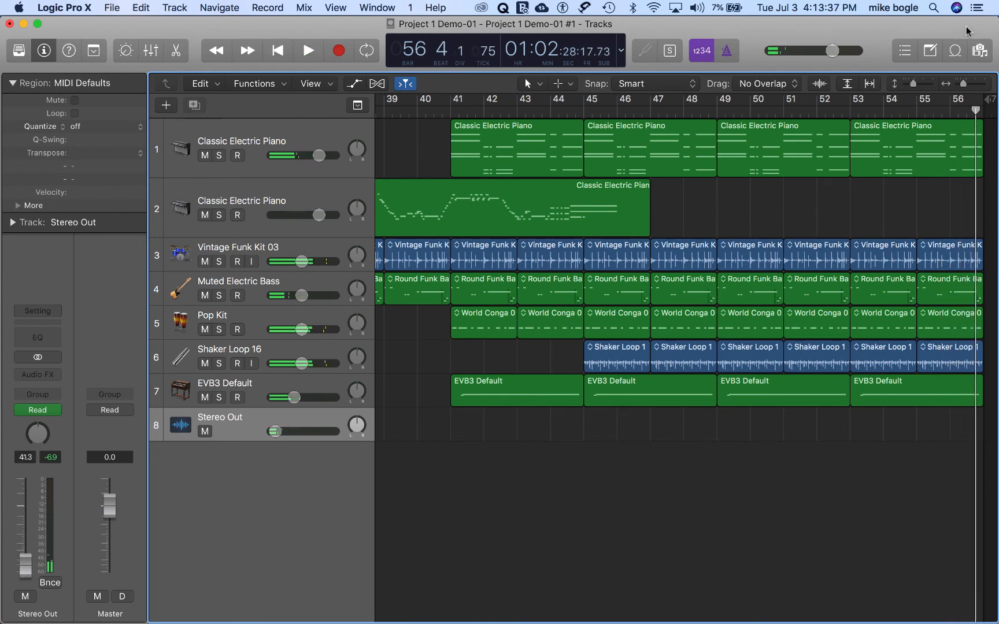
Step: Reopen the loop browser, clear the Vocals filter and search all loops for "ocean"
click(955, 51)
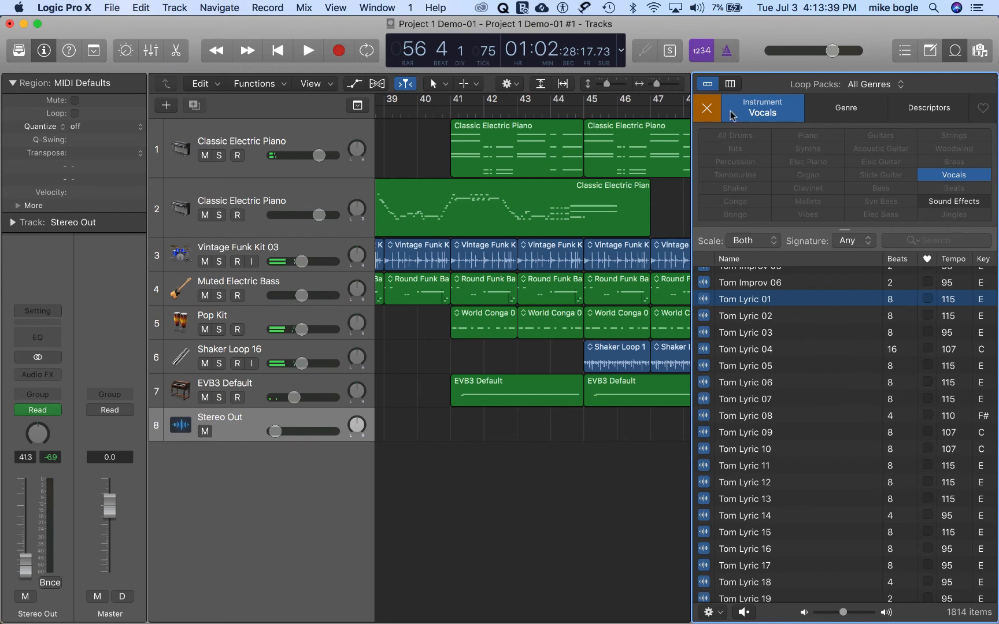
click(707, 110)
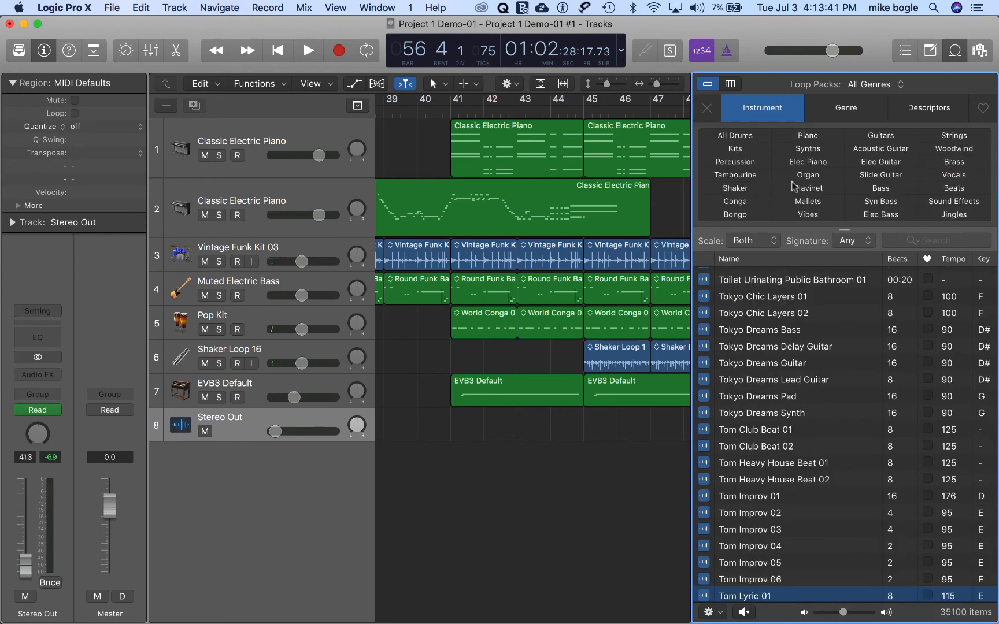
click(910, 242)
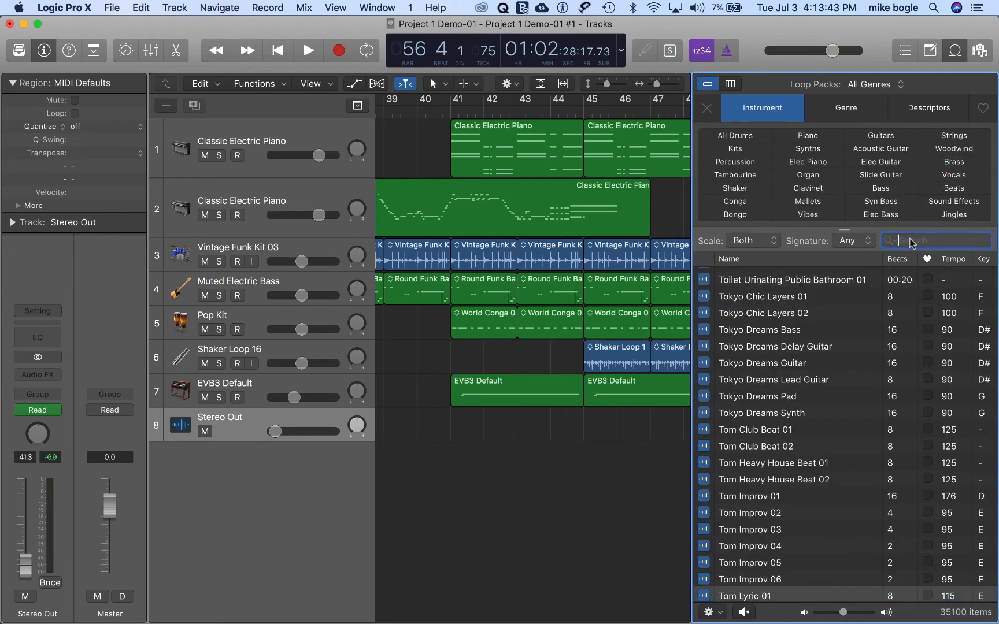
text(ocean)
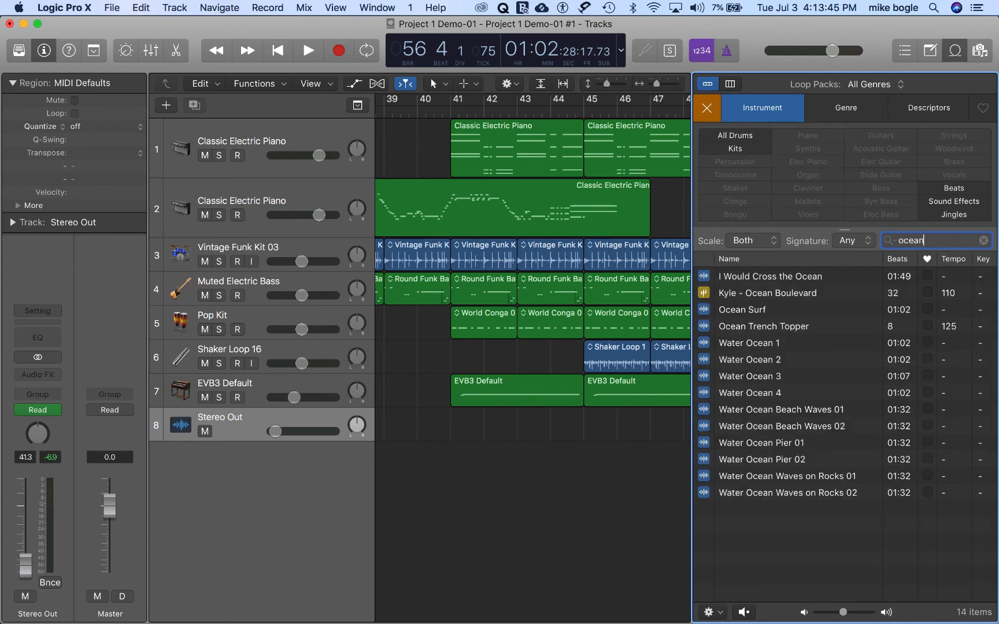
Step: Audition the Water Ocean 1 and Water Ocean 2 sound effects
click(719, 346)
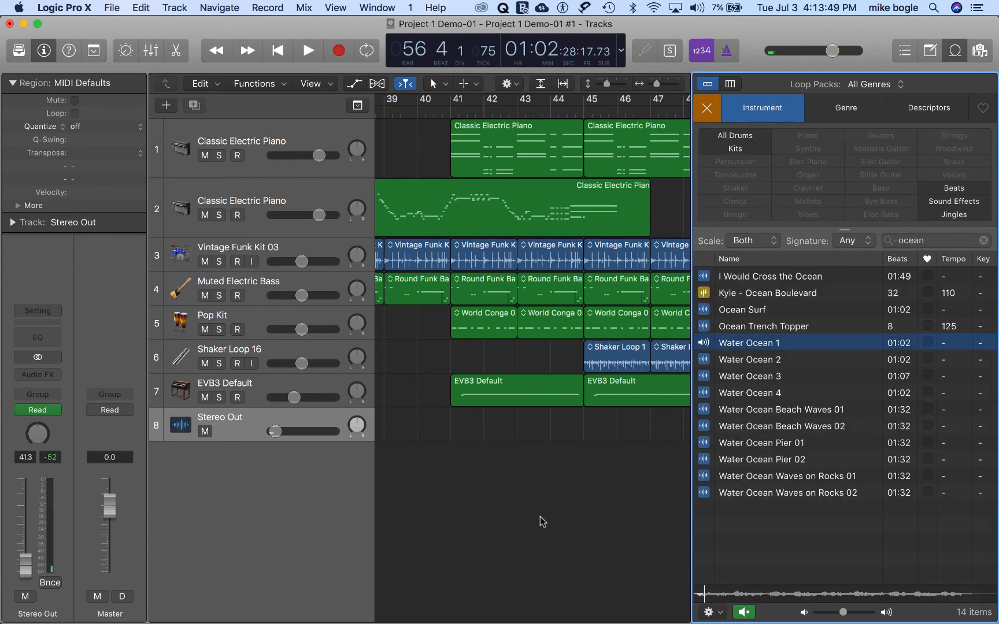
scroll(540, 516, left, 15)
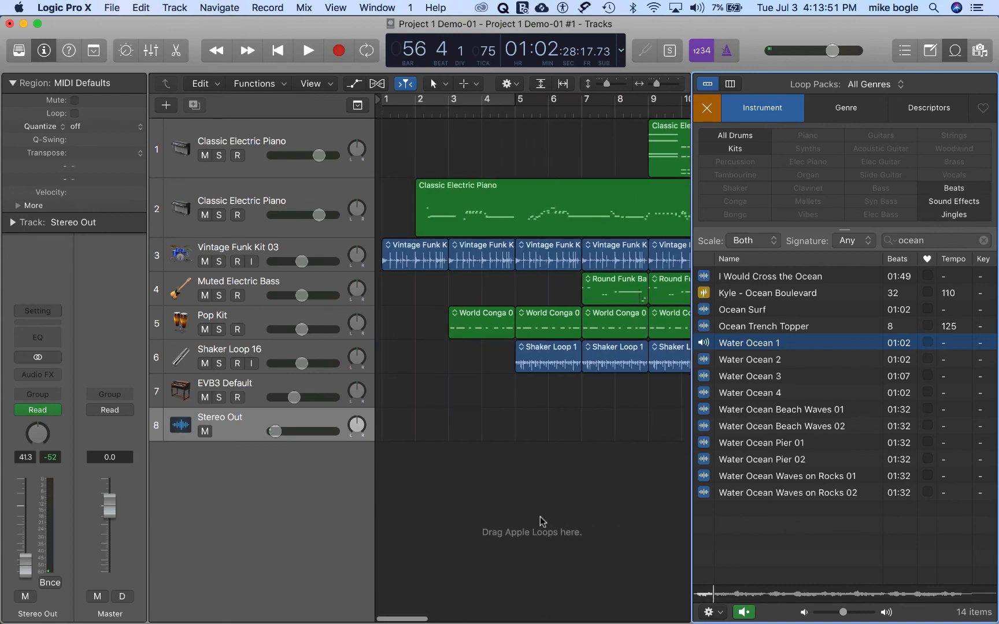
click(705, 361)
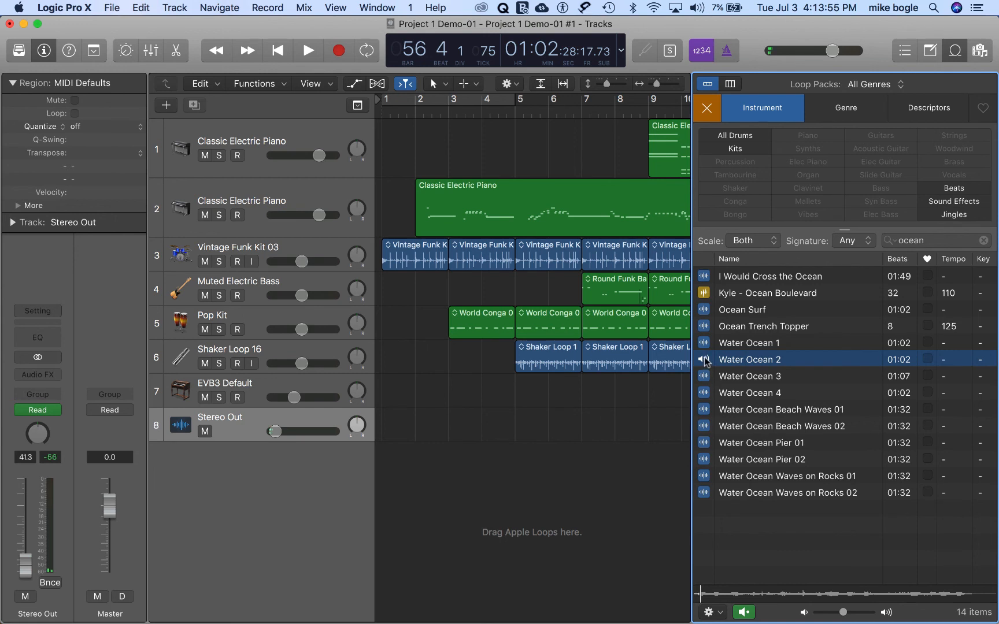
Step: Preview Water Ocean Beach Waves 01, add it on its own new track from bar 1, and make the track taller
click(706, 411)
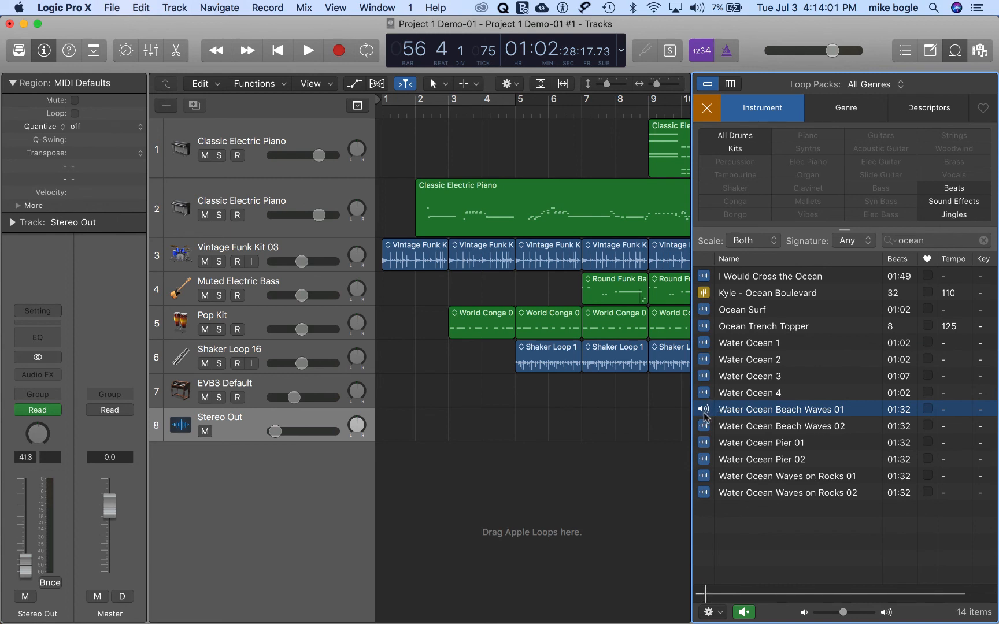
drag(704, 412, 379, 473)
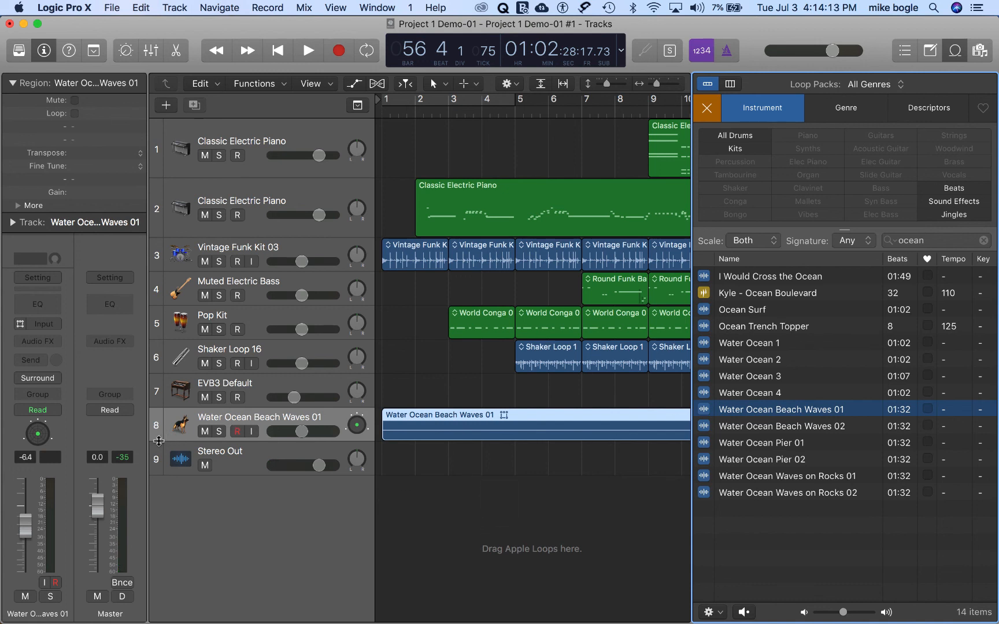
drag(157, 441, 157, 467)
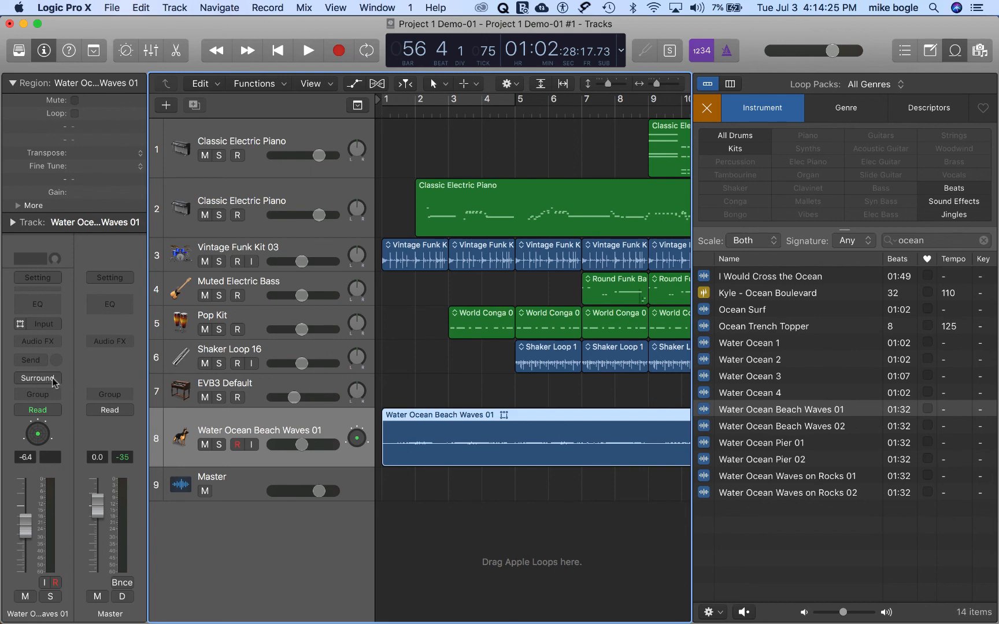
Step: Route the Water Ocean Beach Waves 01 channel from Surround to Stereo Output in the mixer, and close the mixer
key(x)
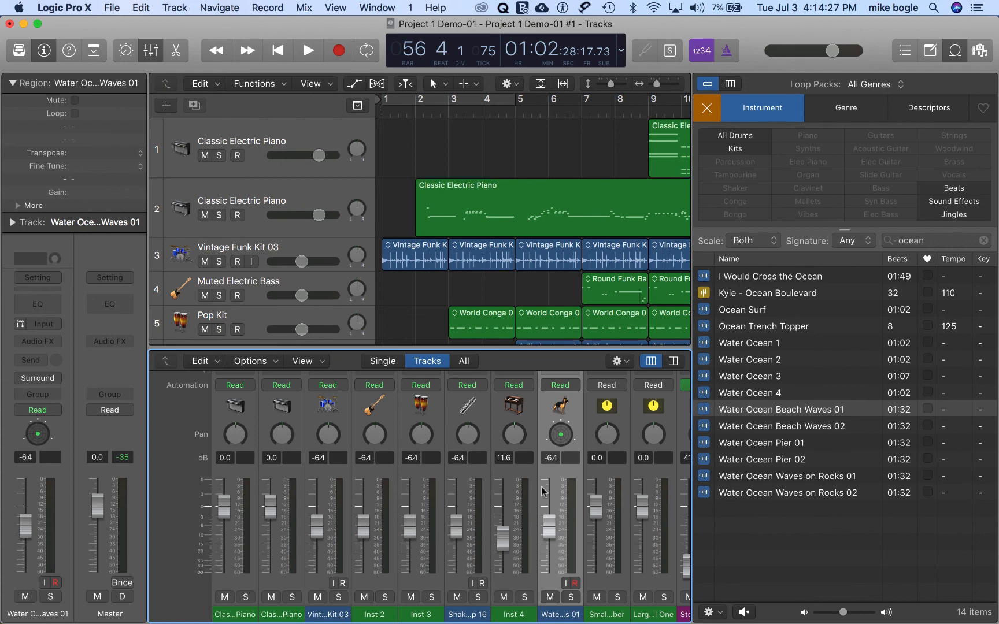
scroll(559, 486, up, 3)
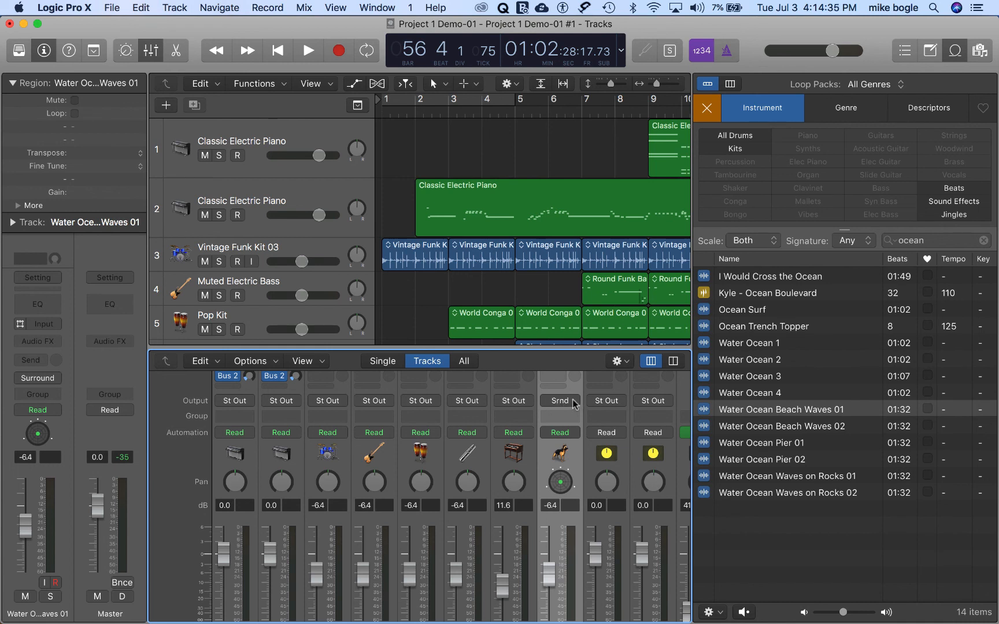
click(574, 404)
mouse_move(569, 439)
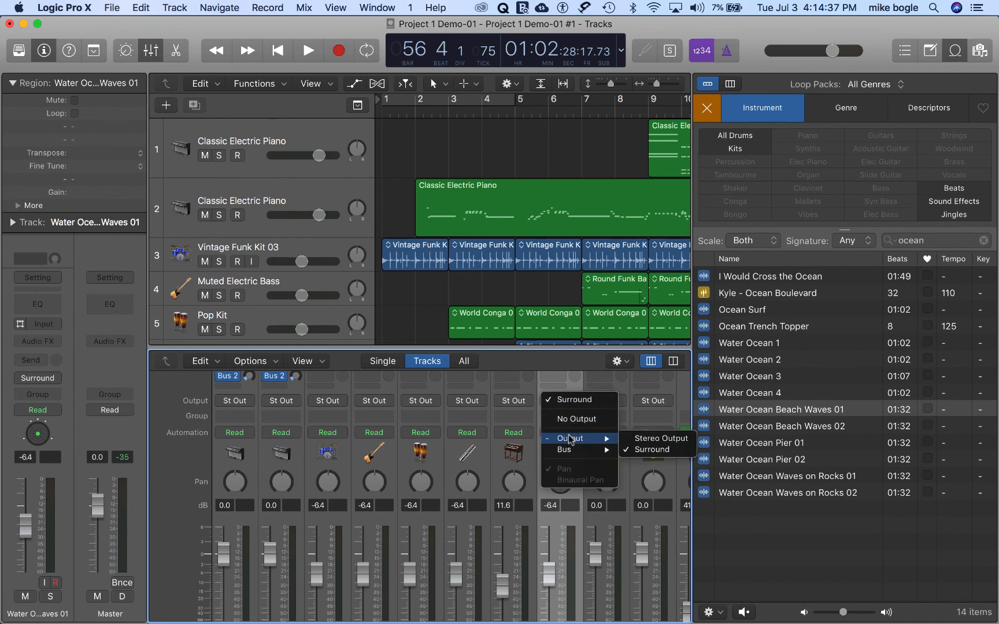
click(633, 438)
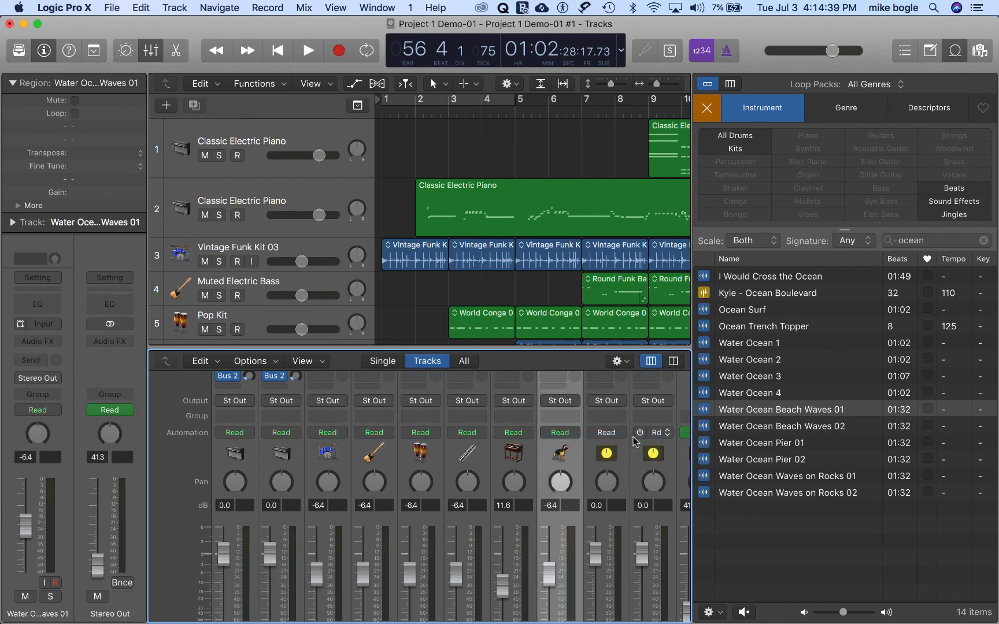
key(x)
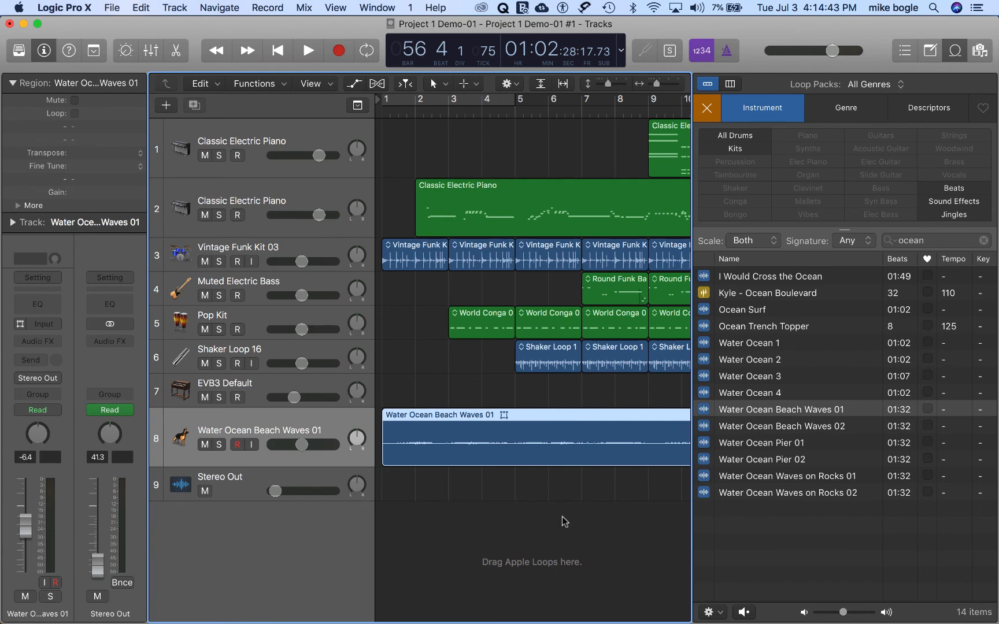
Step: Automate the beach waves track's volume to fade from -6.4 dB shortly before bar 32 to silence by the region's end, and hide the automation
scroll(563, 523, right, 15)
scroll(564, 522, left, 5)
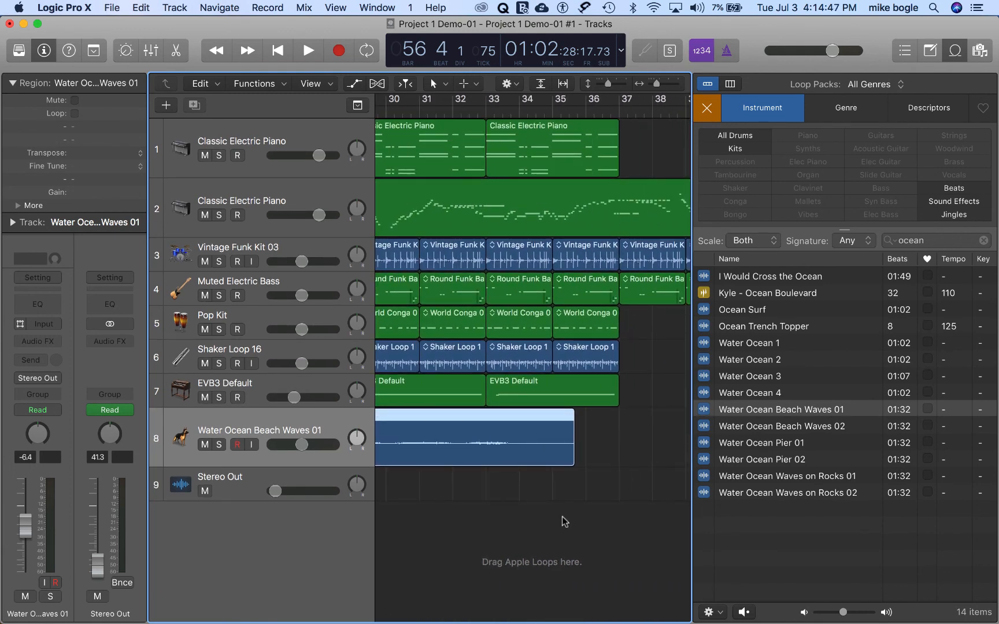
key(a)
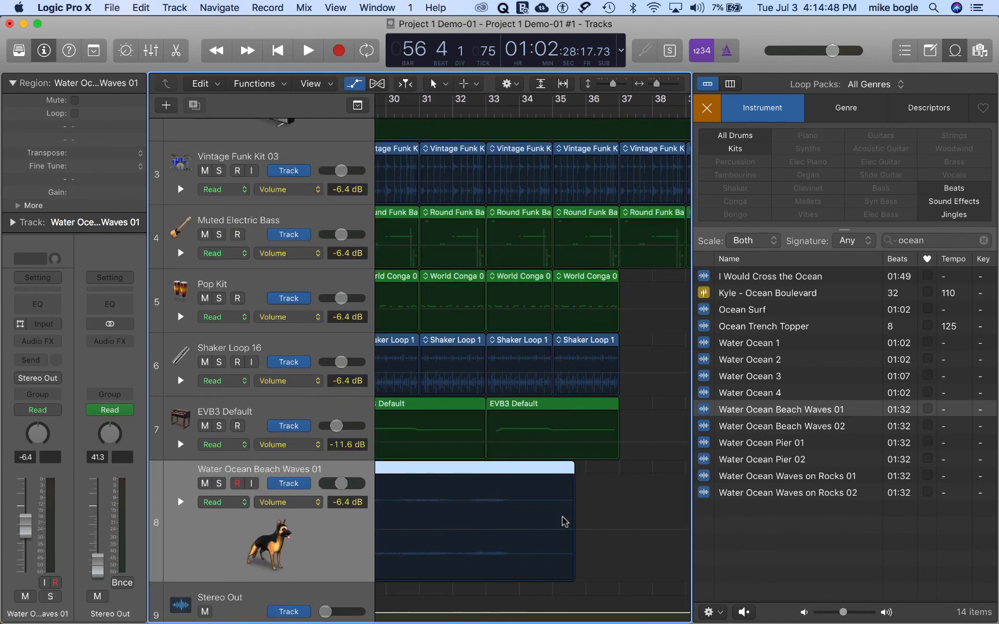
click(443, 533)
click(443, 530)
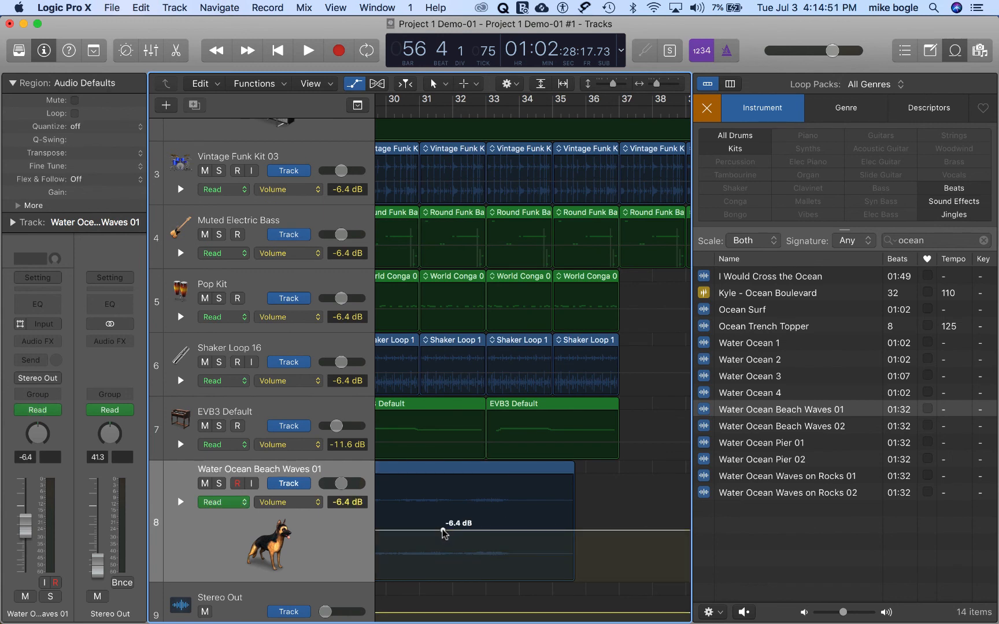
click(576, 530)
drag(569, 552, 560, 579)
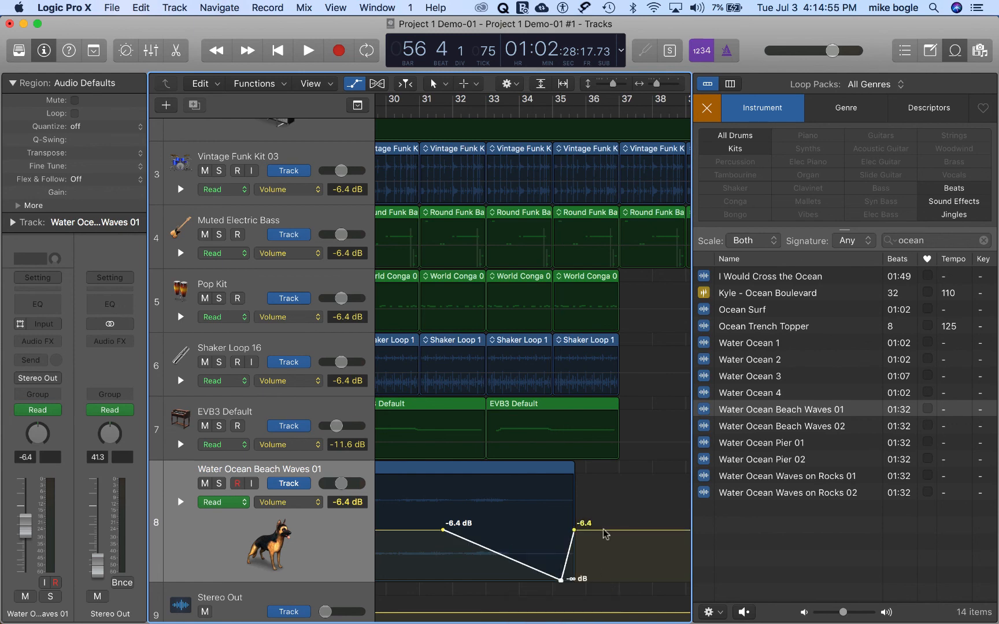
drag(574, 530, 575, 581)
key(a)
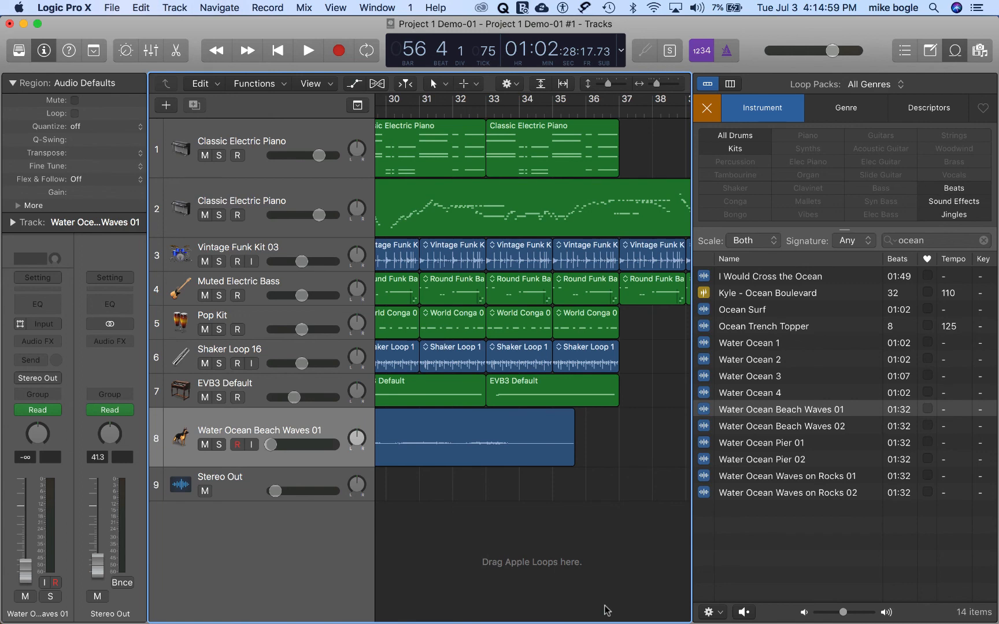
Step: Save the project and bounce bars 1 to 57 offline as an MP3 named Project 1 Demo-01 in the Bounces folder
key(super+s)
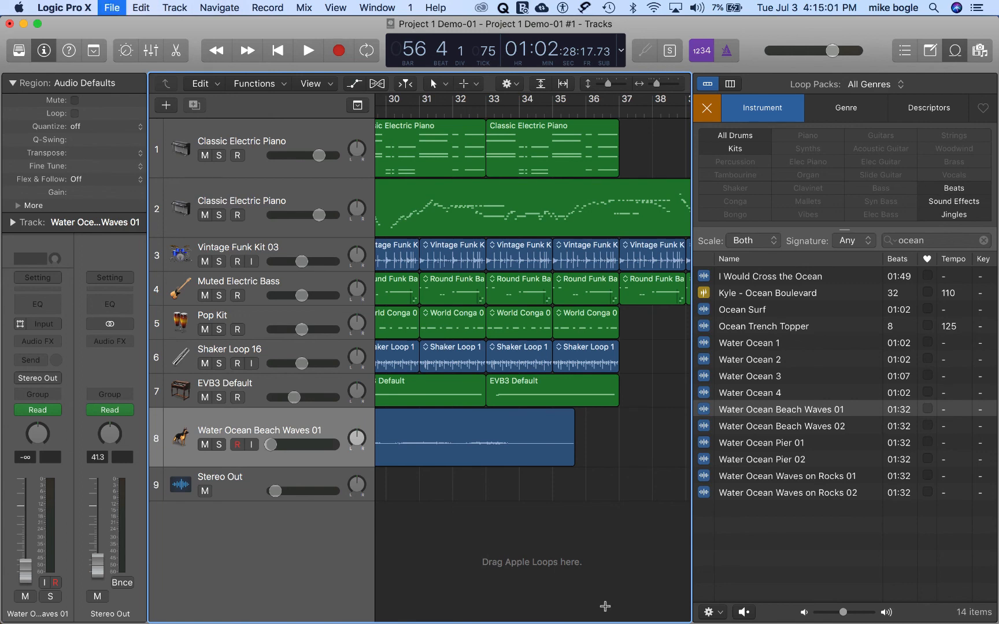
key(super+b)
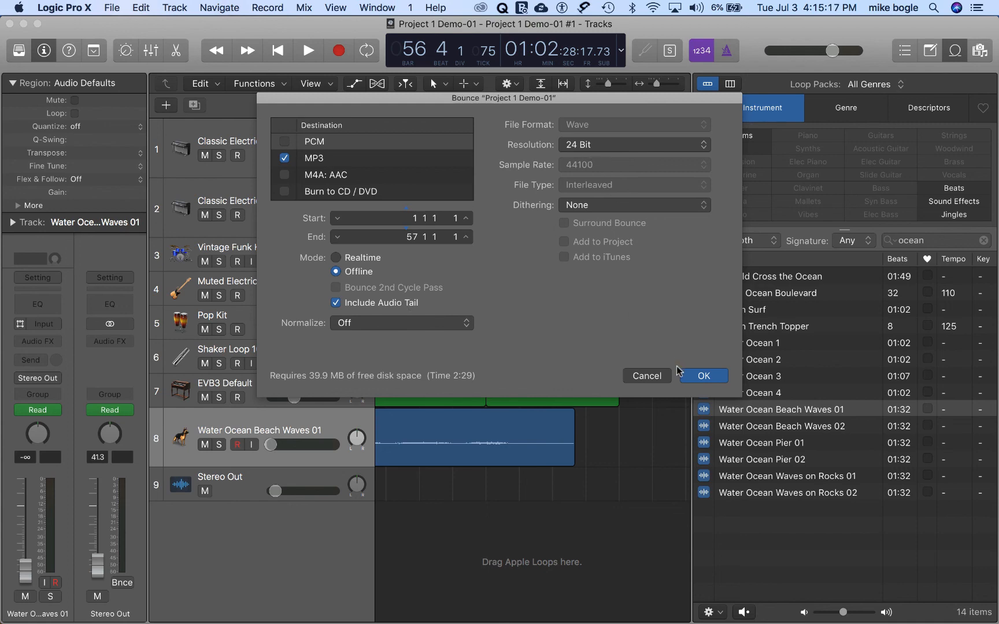
click(700, 377)
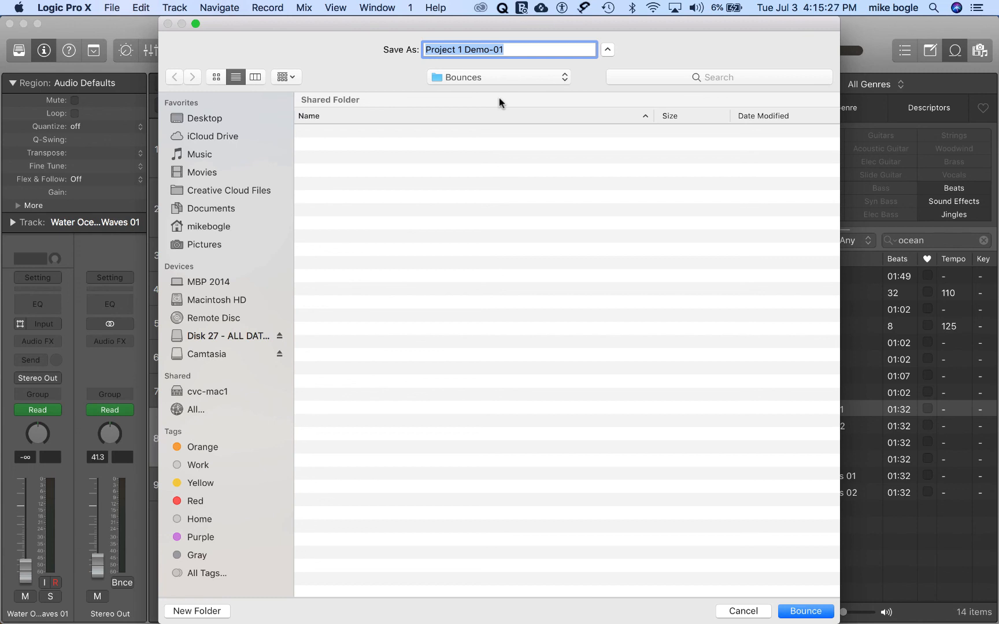
key(Return)
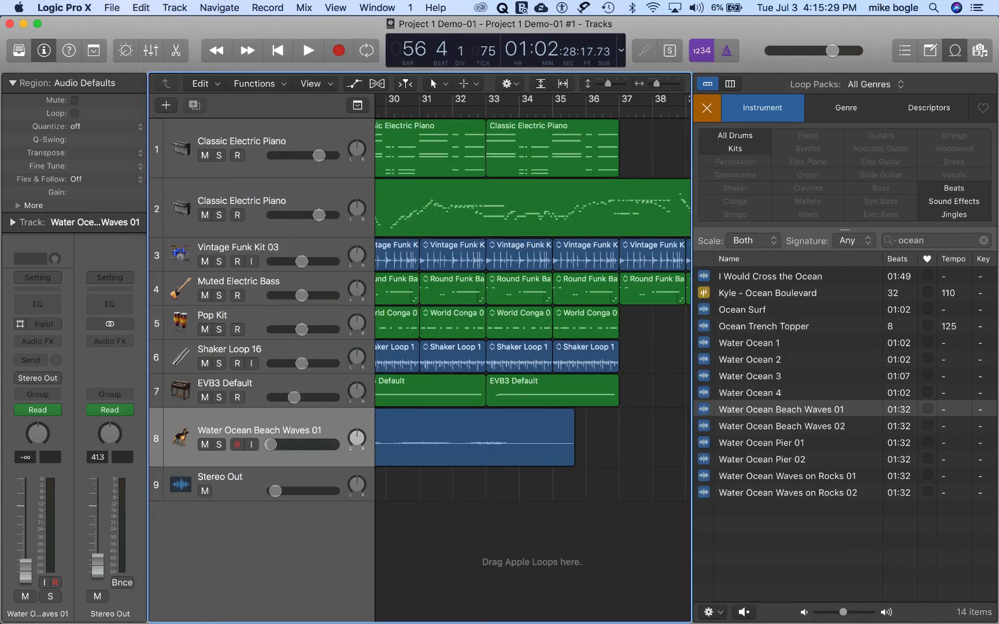